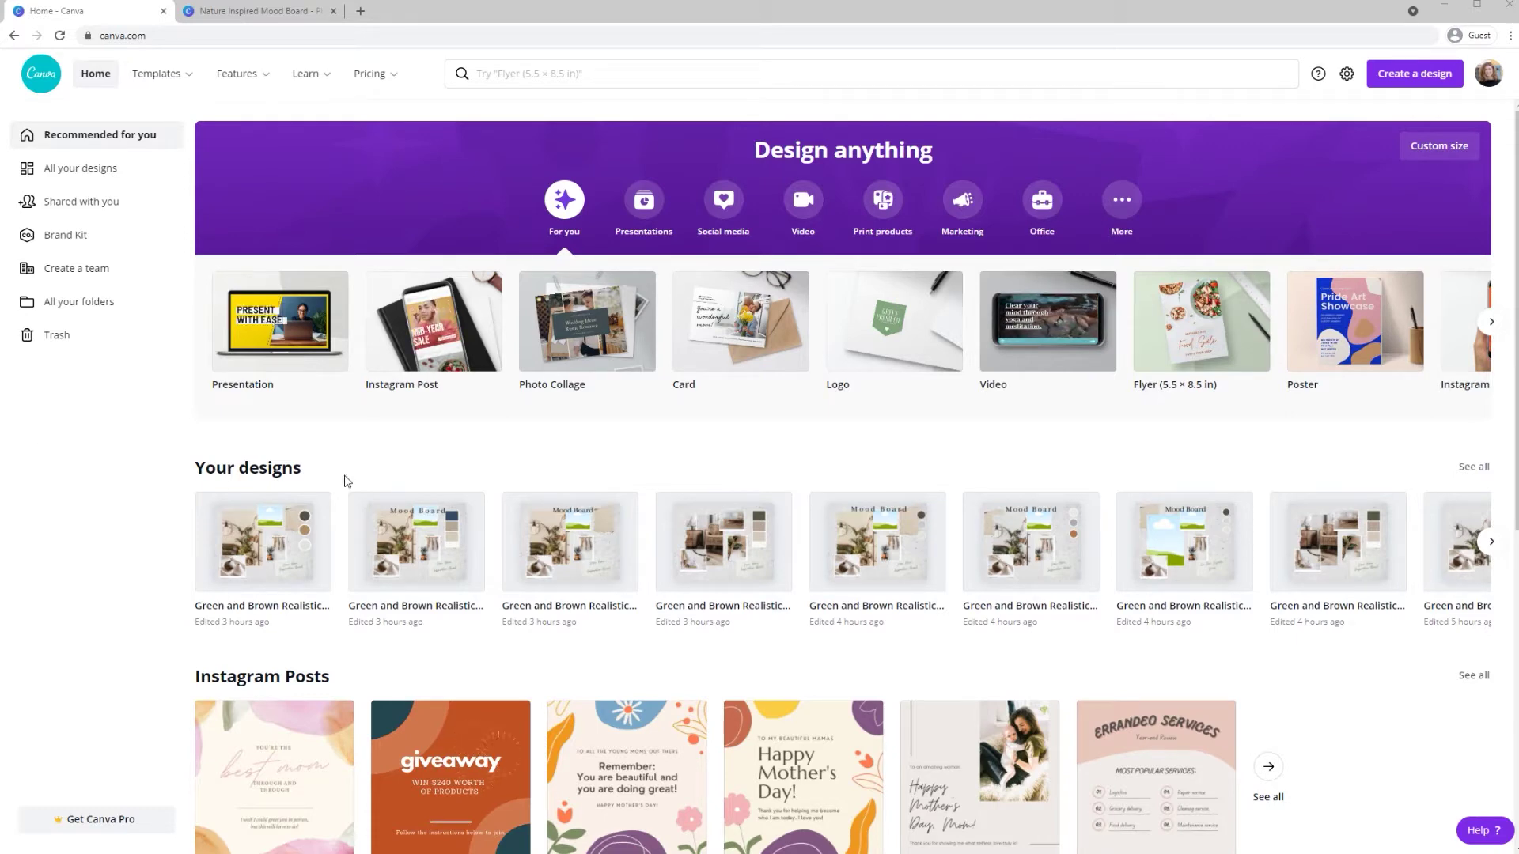
Step: From the Templates Photo Collages, open the Green and Brown interior moodboard template
scroll(457, 474, down, 3)
scroll(458, 474, down, 7)
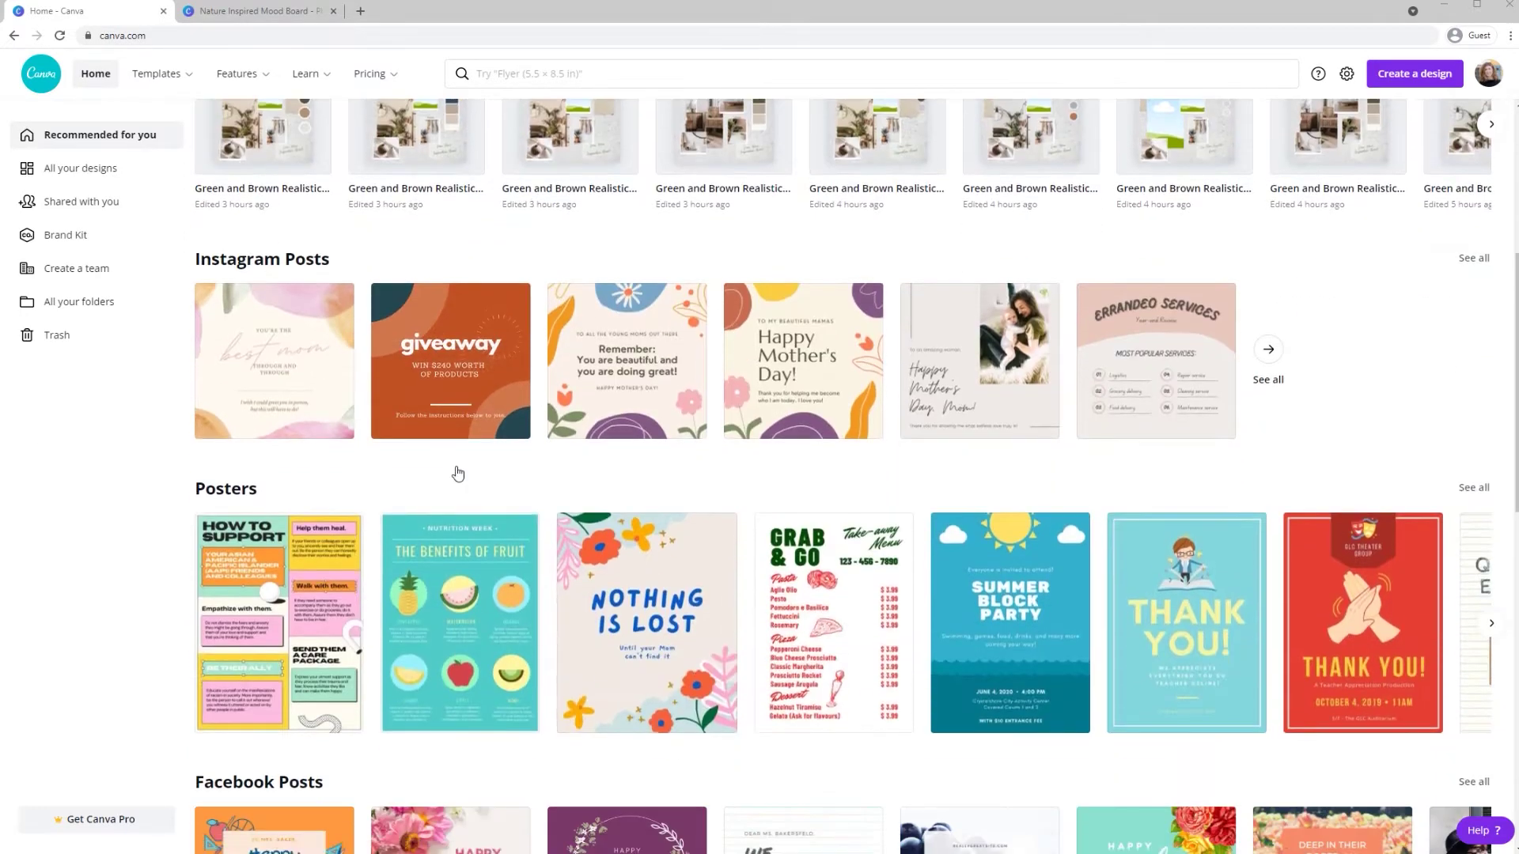
scroll(457, 474, down, 6)
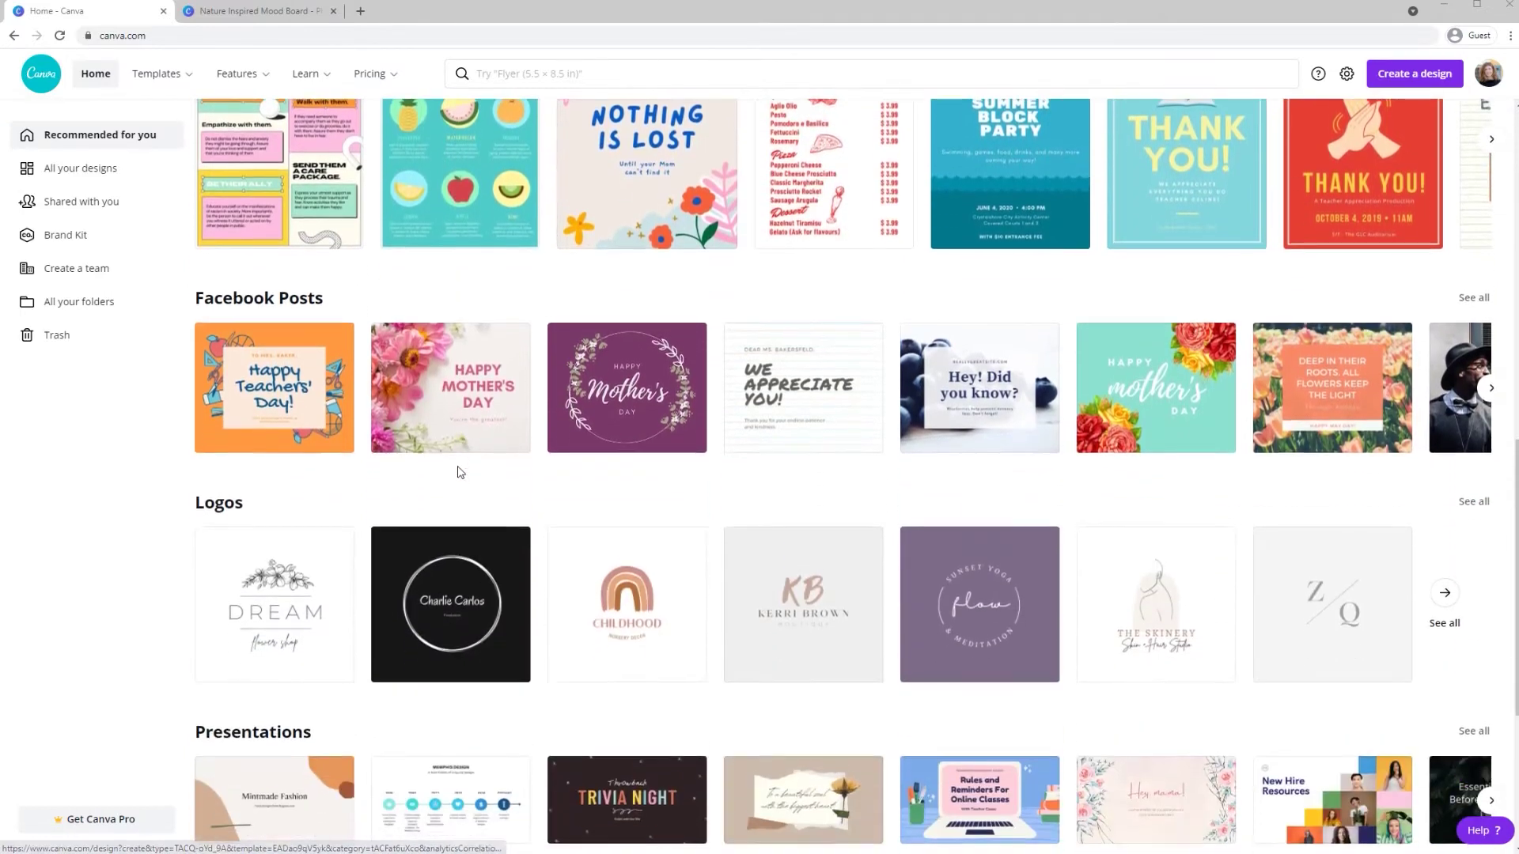
scroll(459, 474, down, 9)
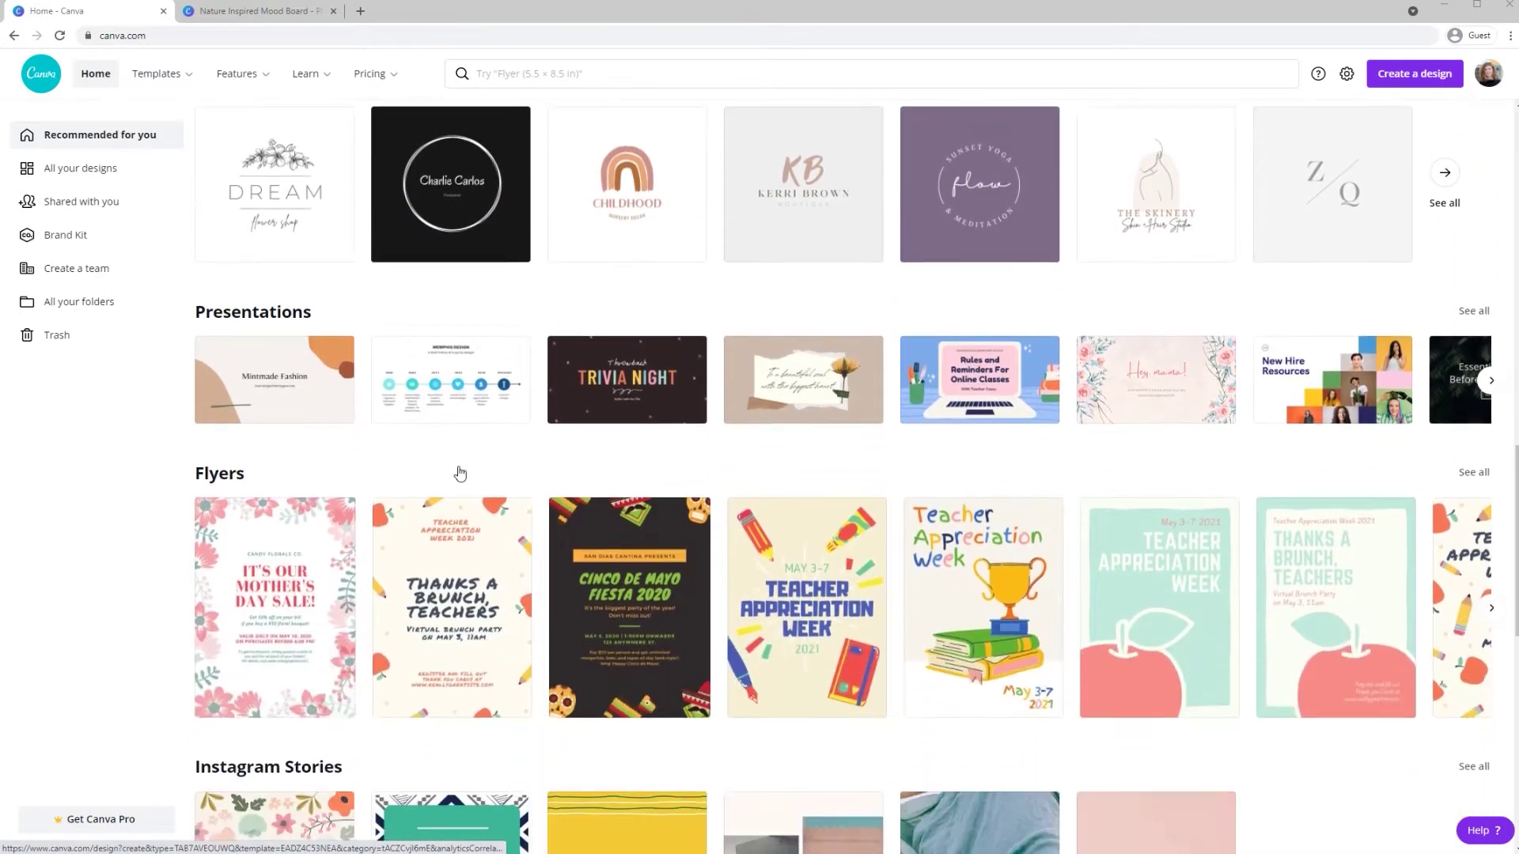
scroll(459, 473, up, 20)
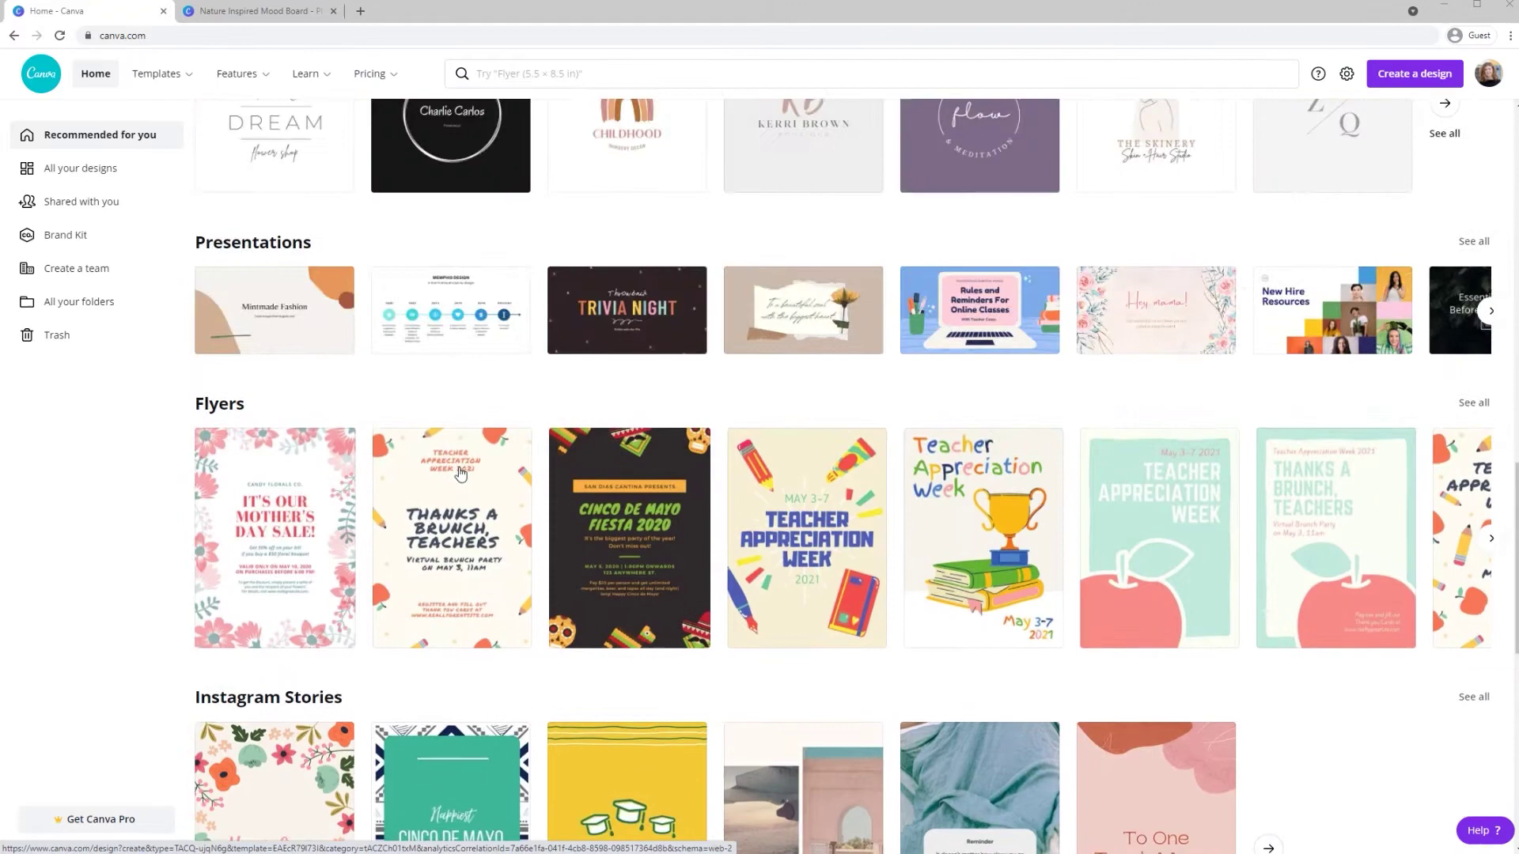
scroll(459, 473, up, 4)
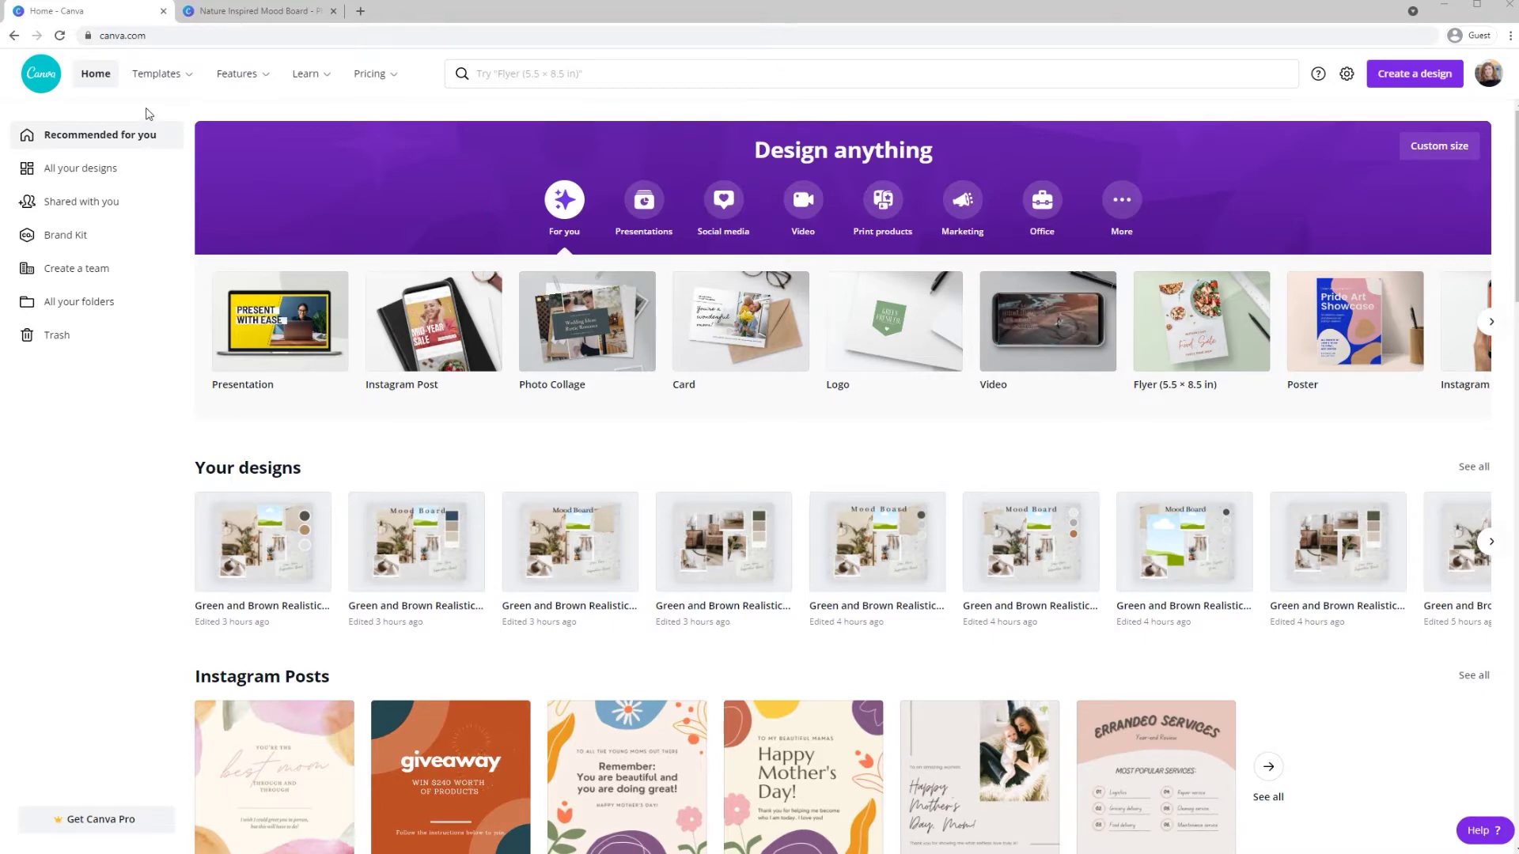
mouse_move(162, 79)
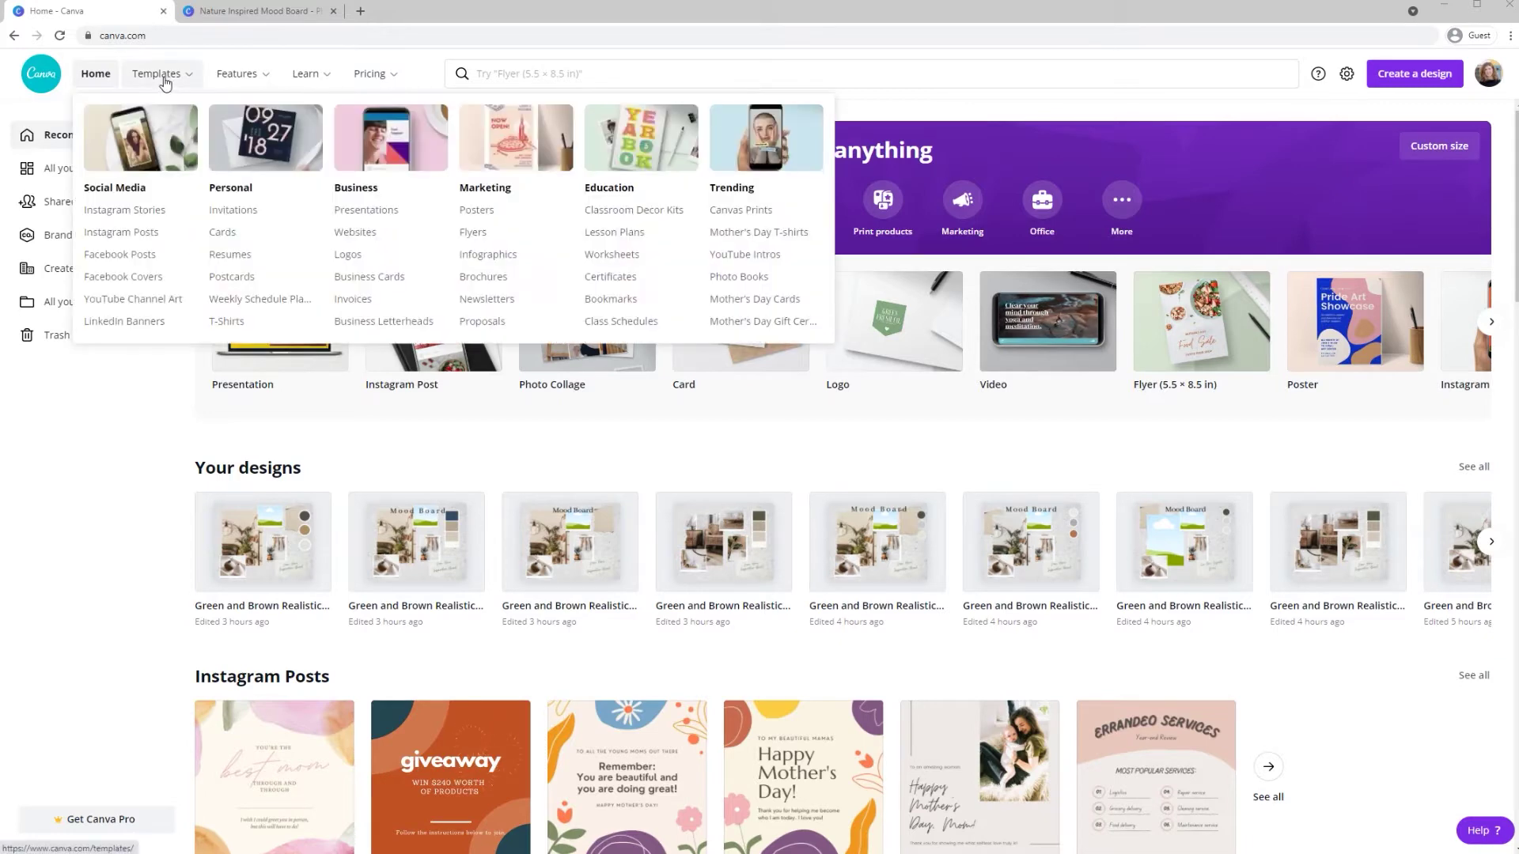
click(164, 79)
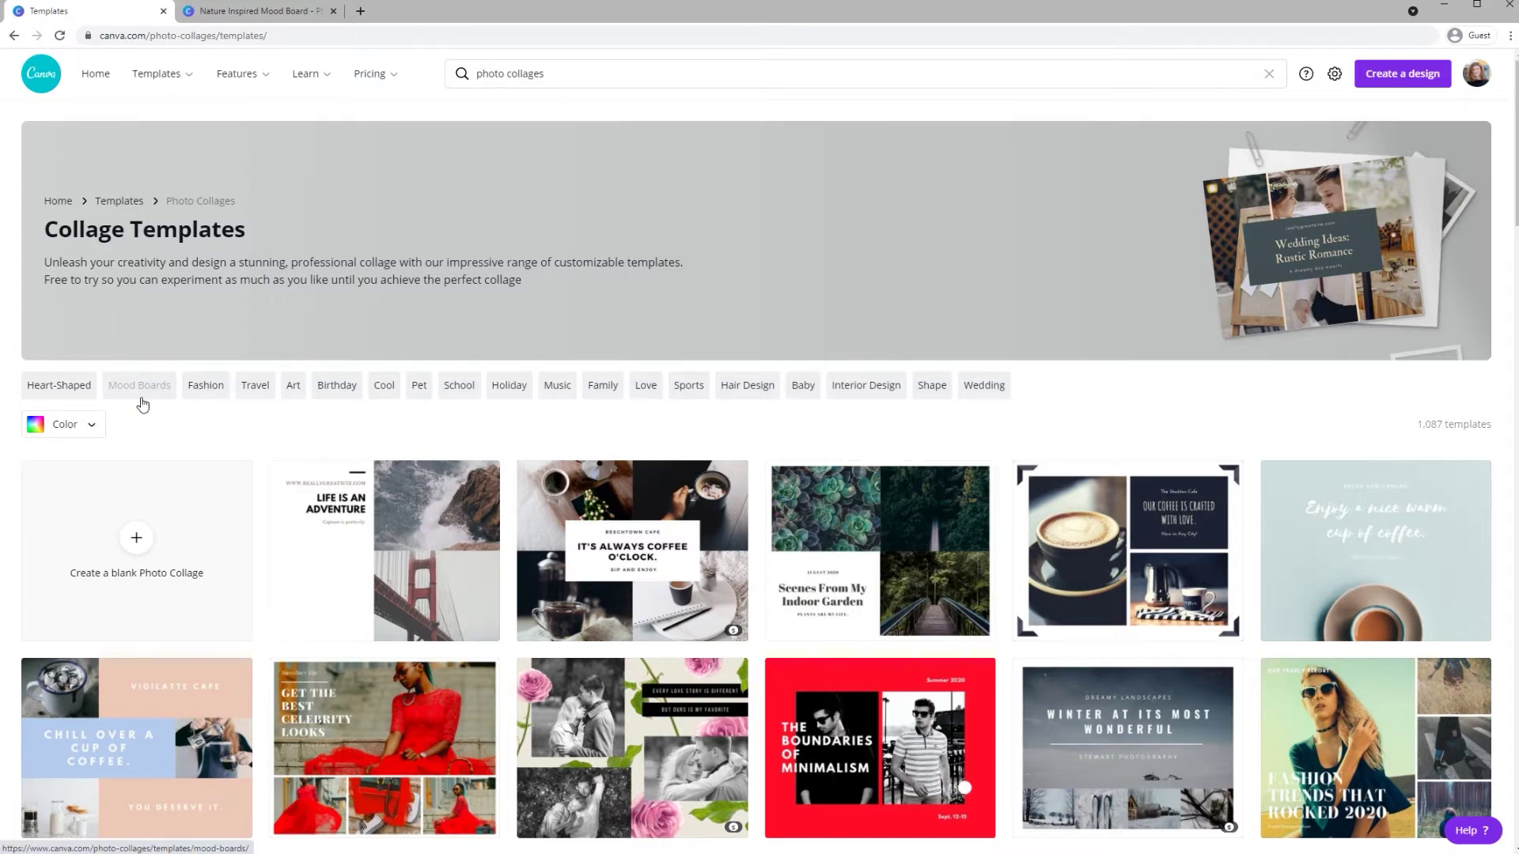
scroll(346, 560, down, 3)
scroll(346, 560, down, 10)
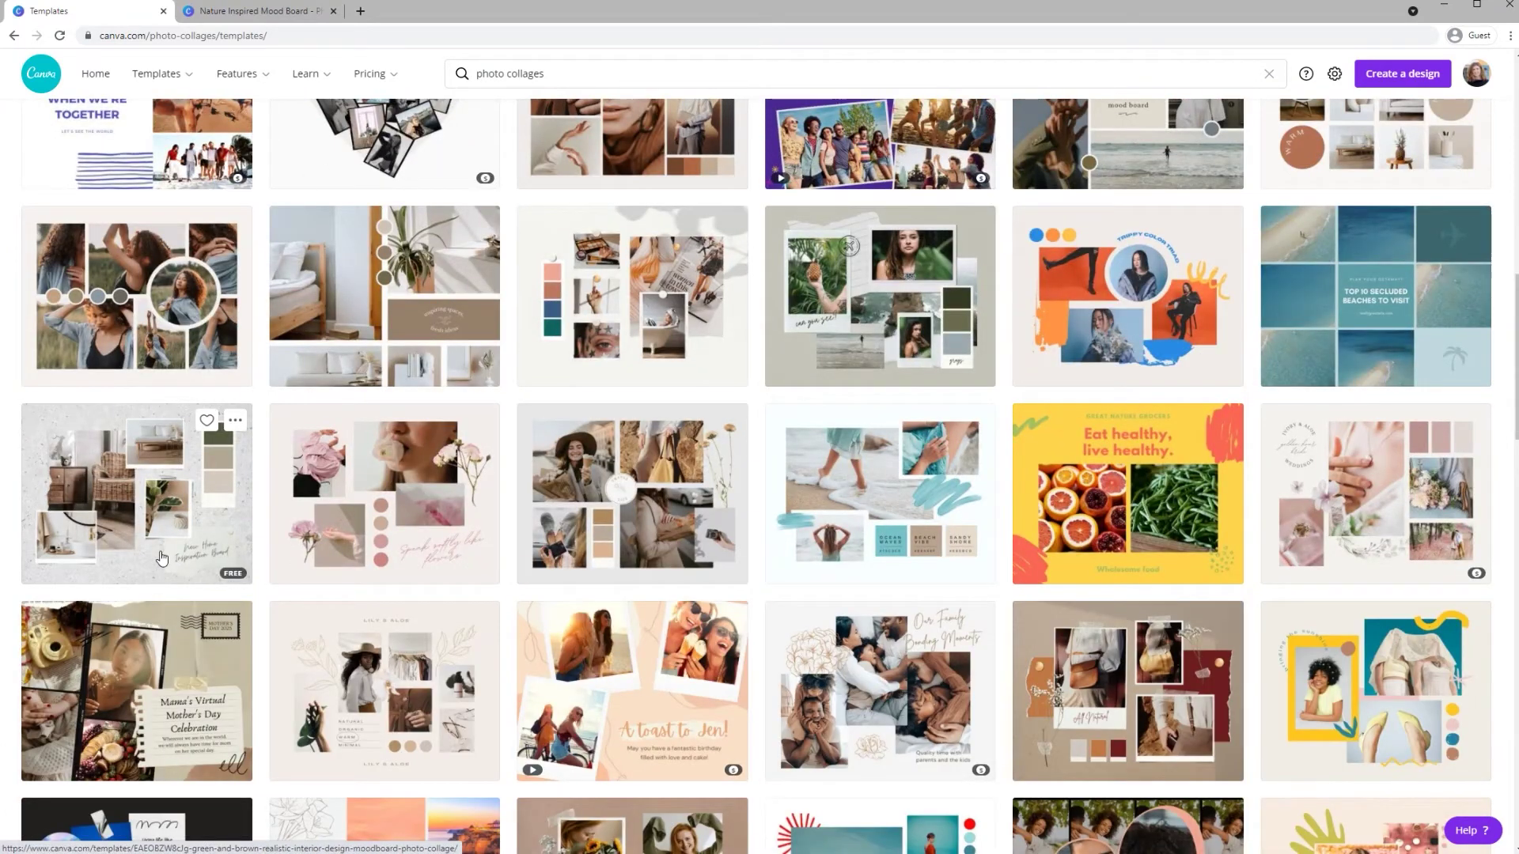
click(162, 557)
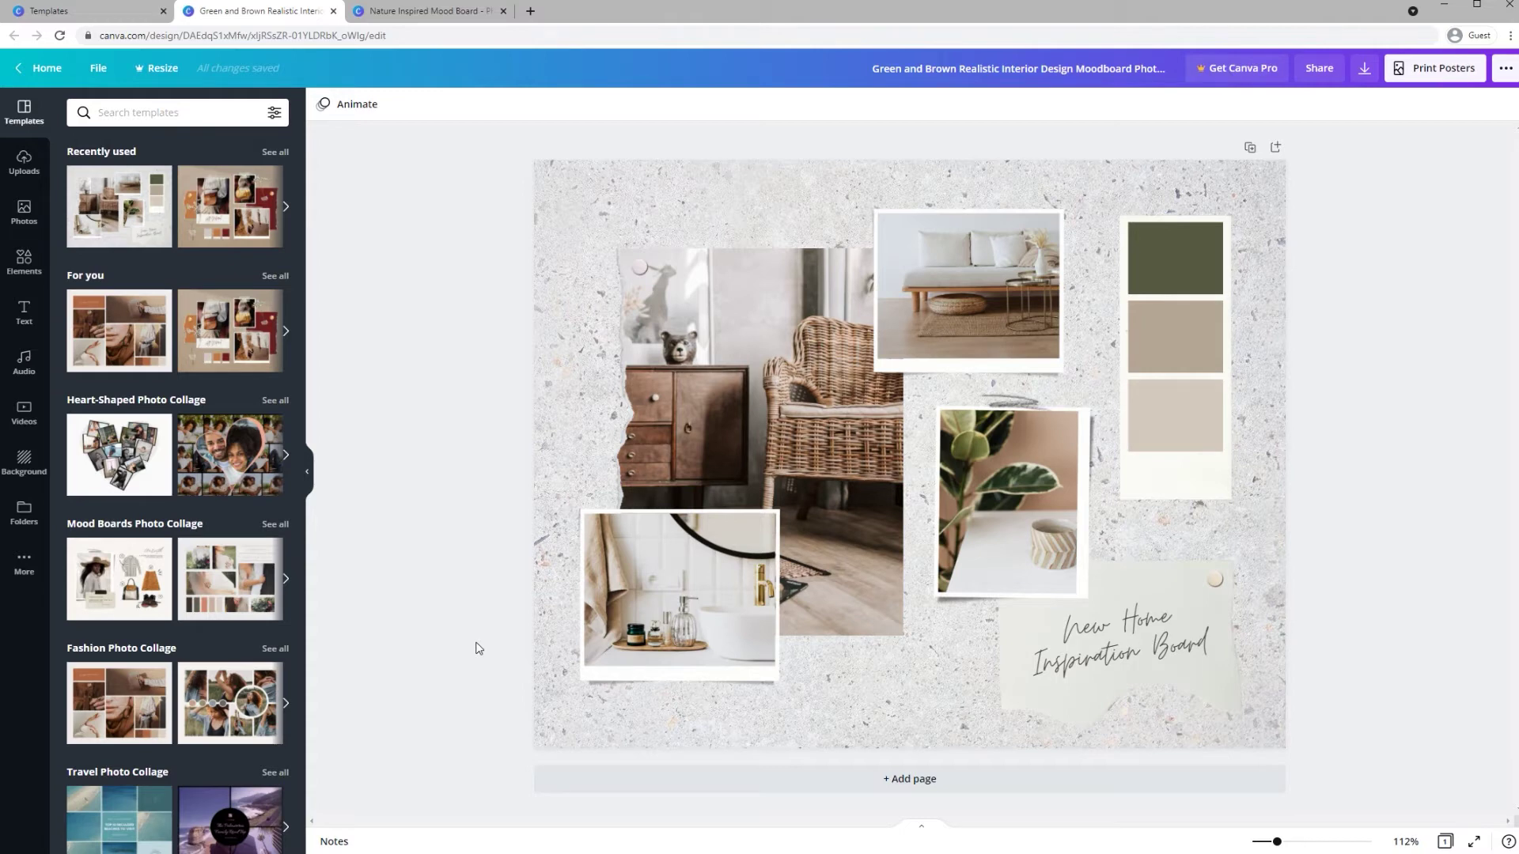
click(677, 438)
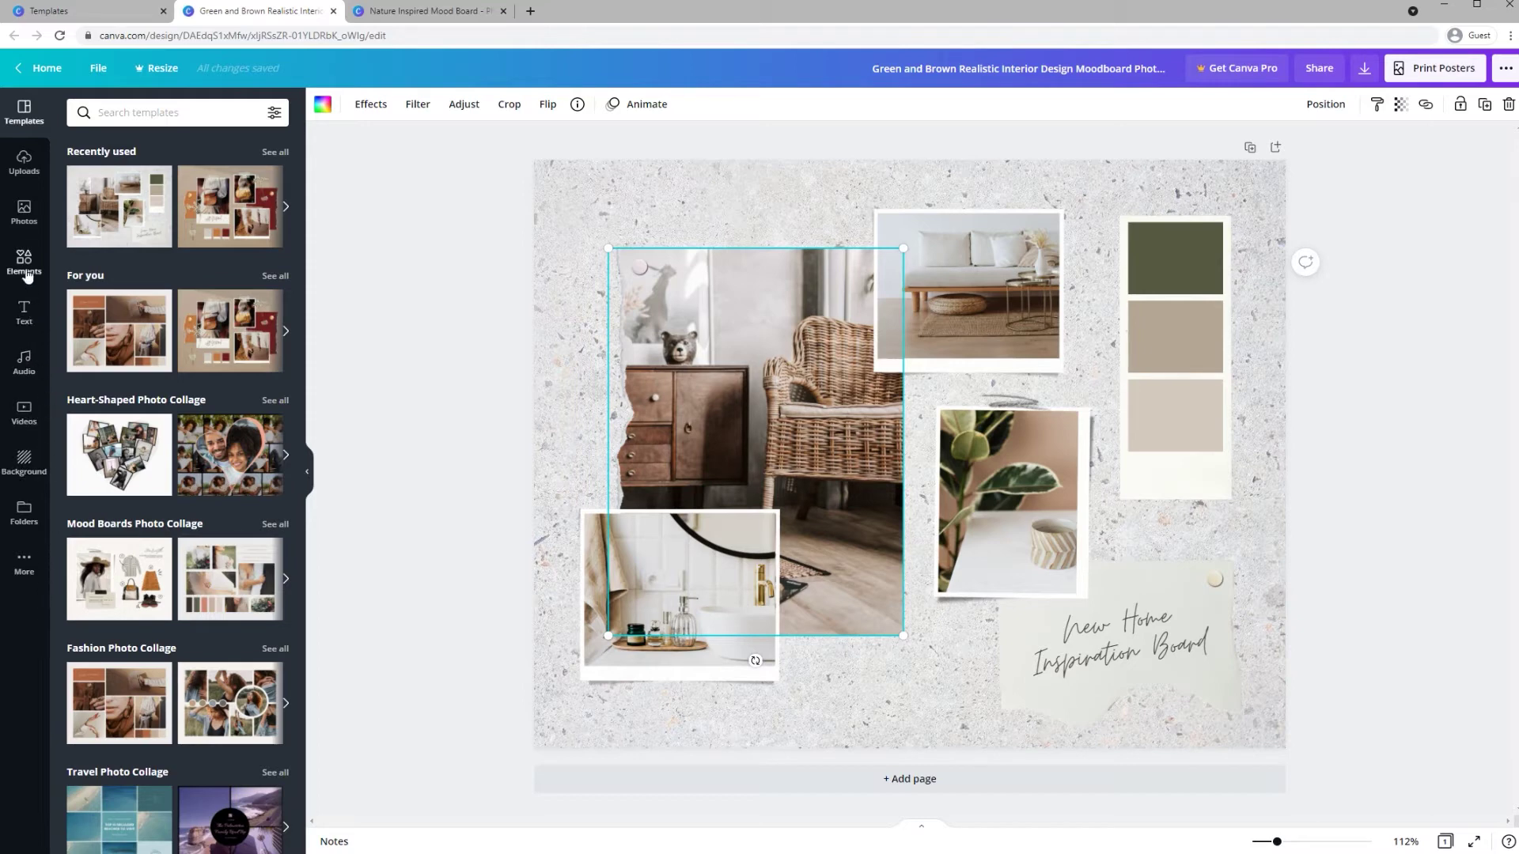
Step: Search the Photos library with the recent search 'sofa'
click(25, 212)
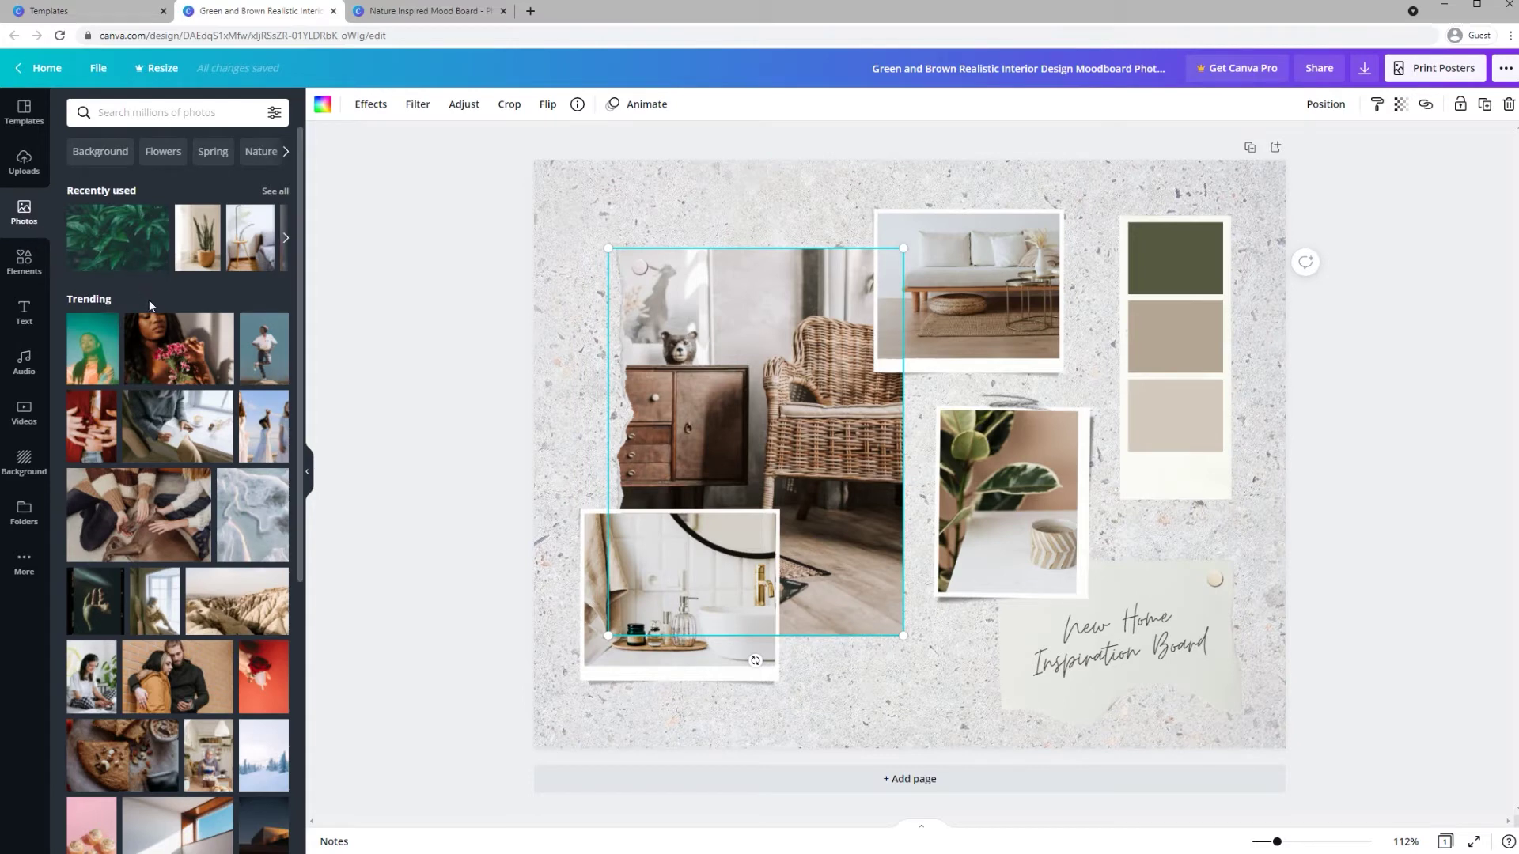
click(149, 112)
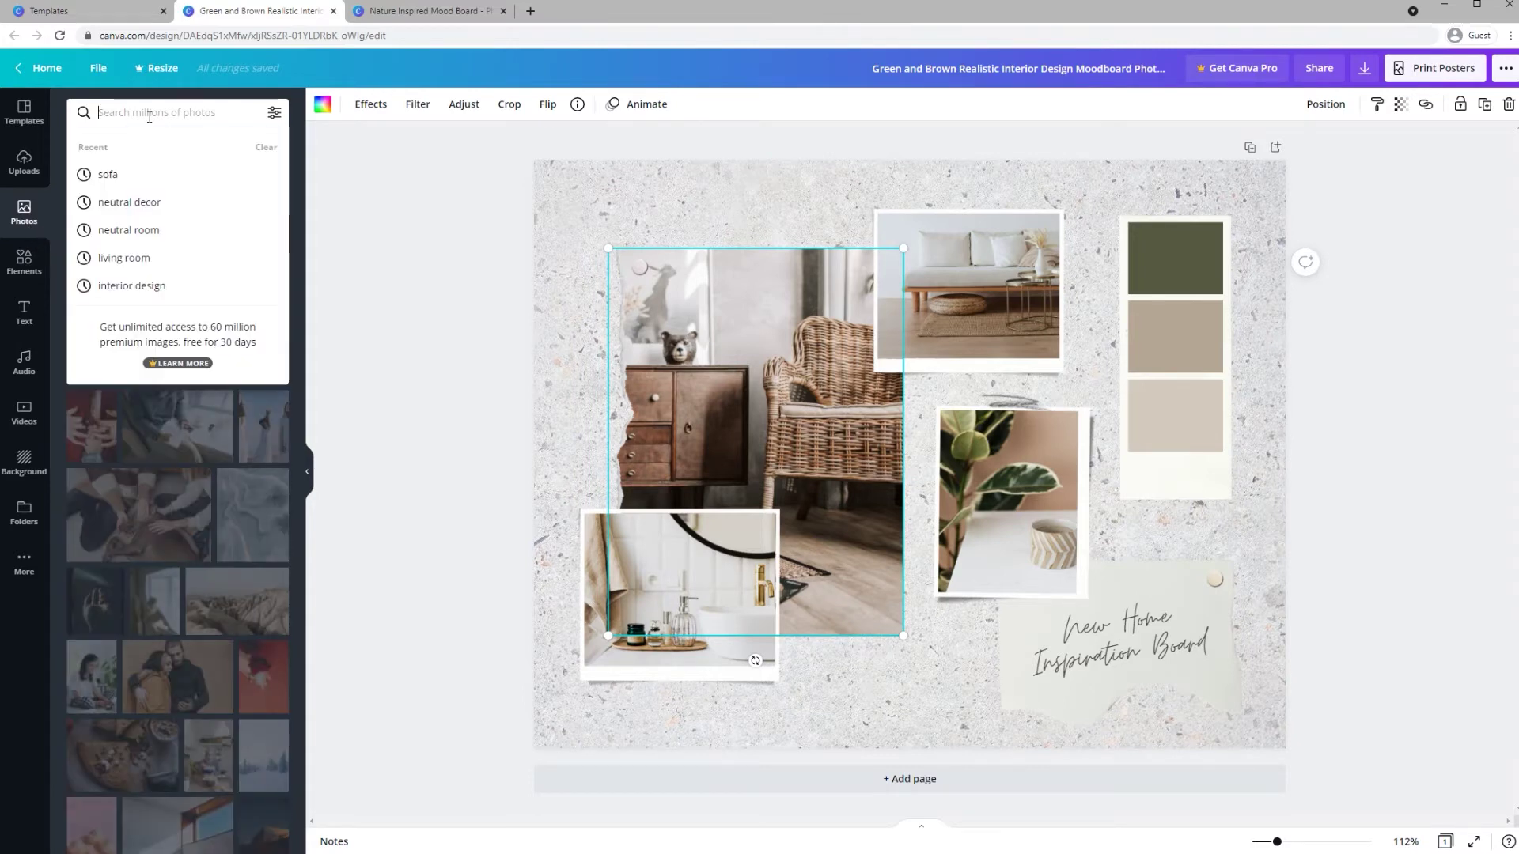
click(131, 178)
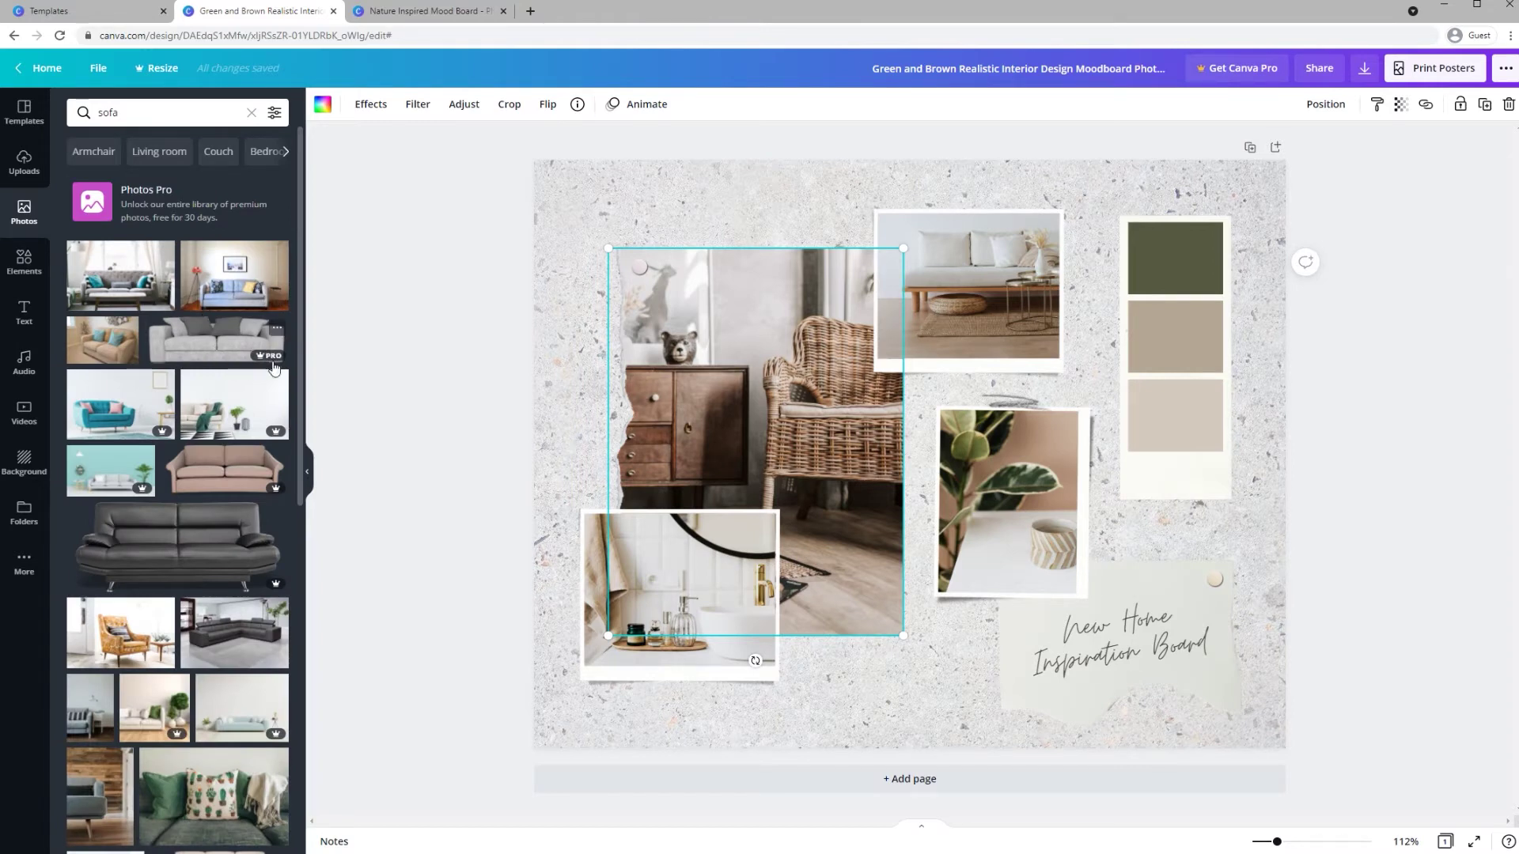
mouse_move(277, 362)
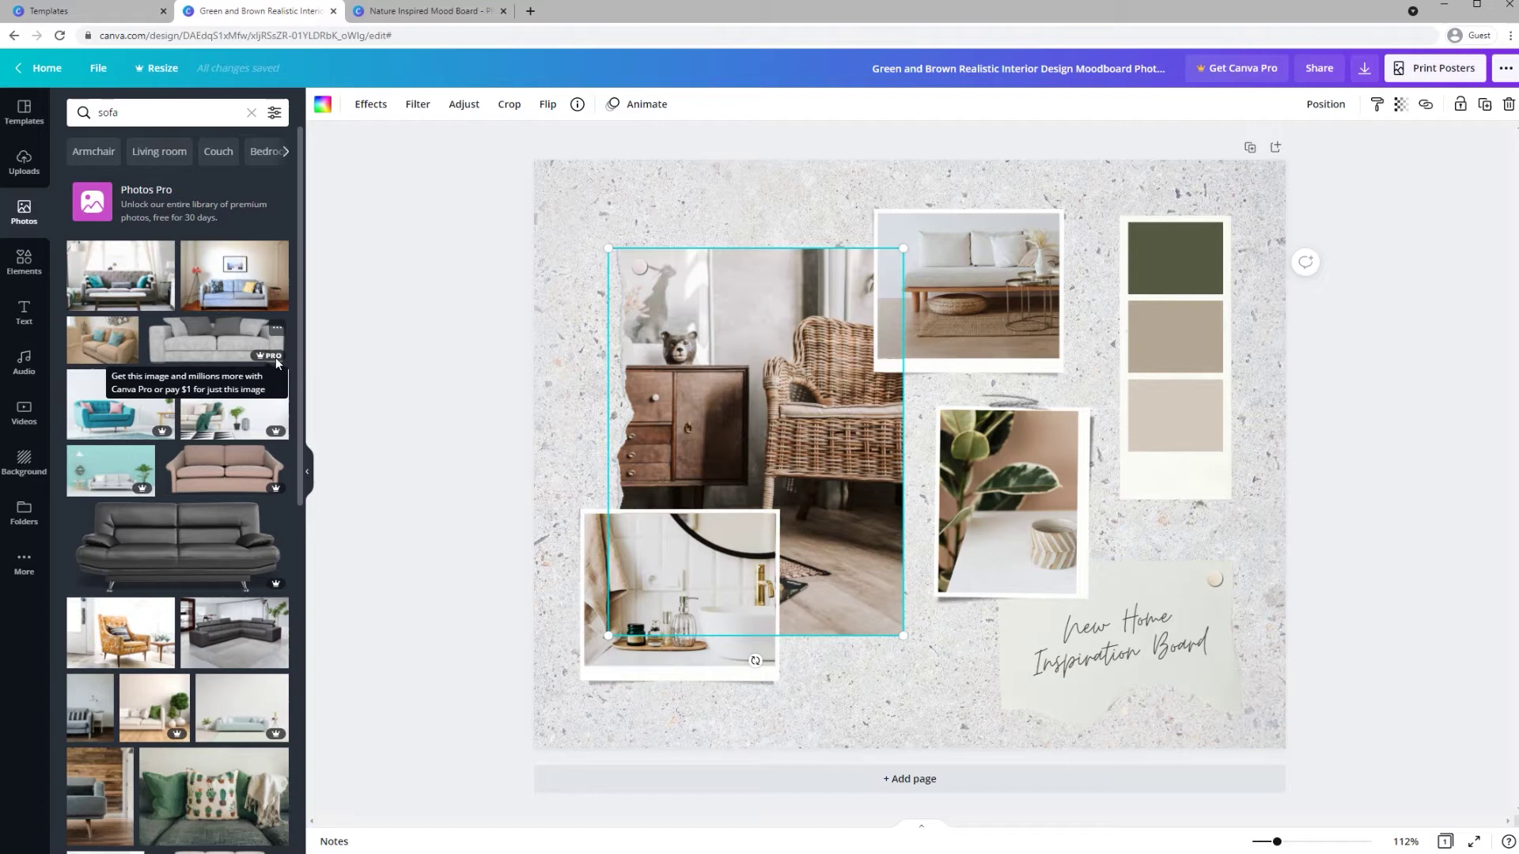
Step: Place the uploaded vases, plant-filled room and towels-with-plant images into the three frames
click(27, 172)
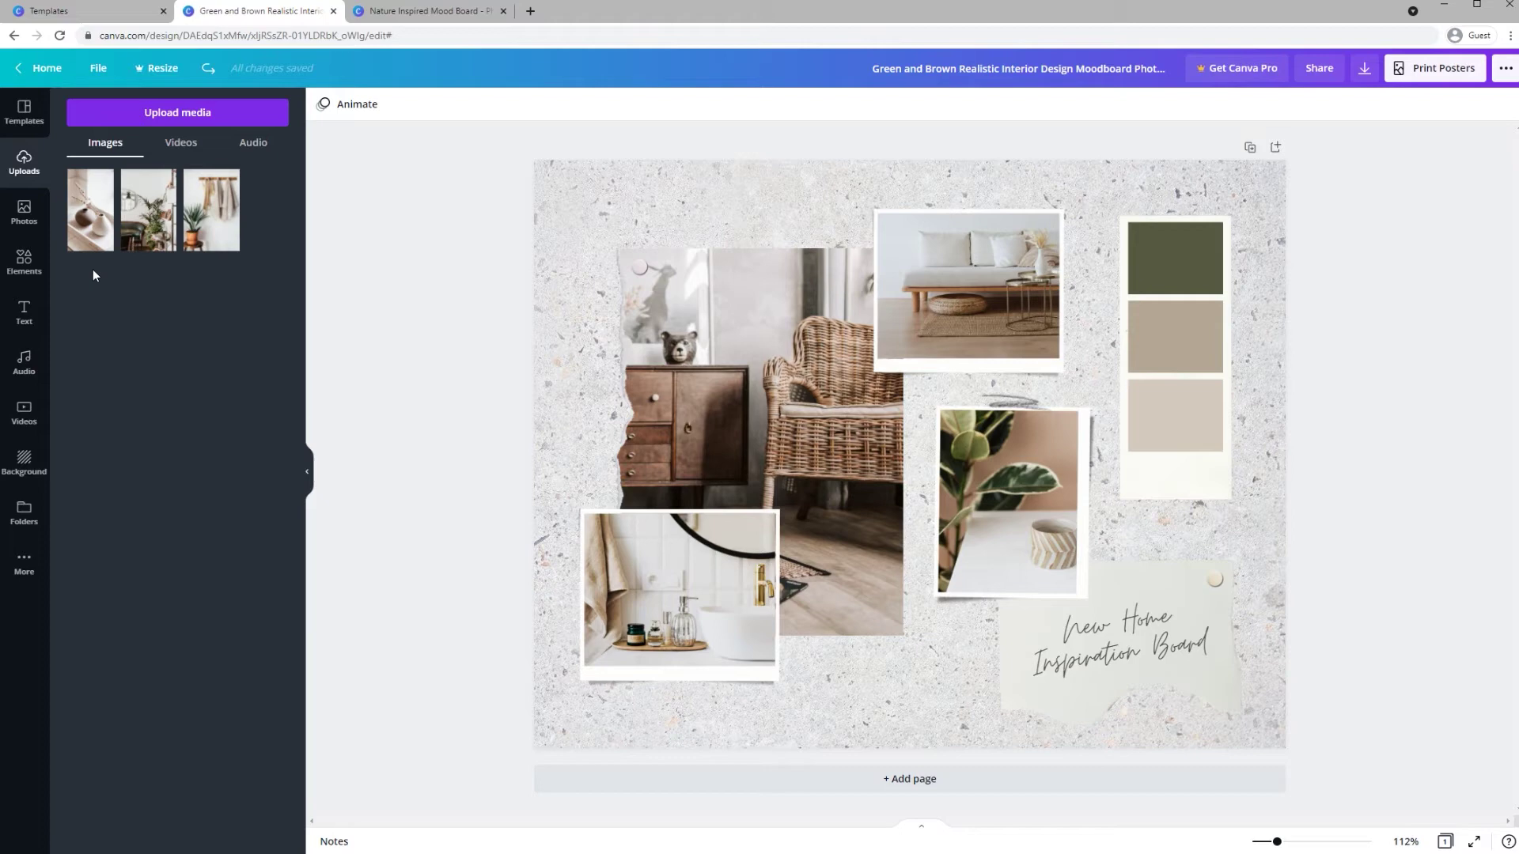
drag(91, 207, 695, 579)
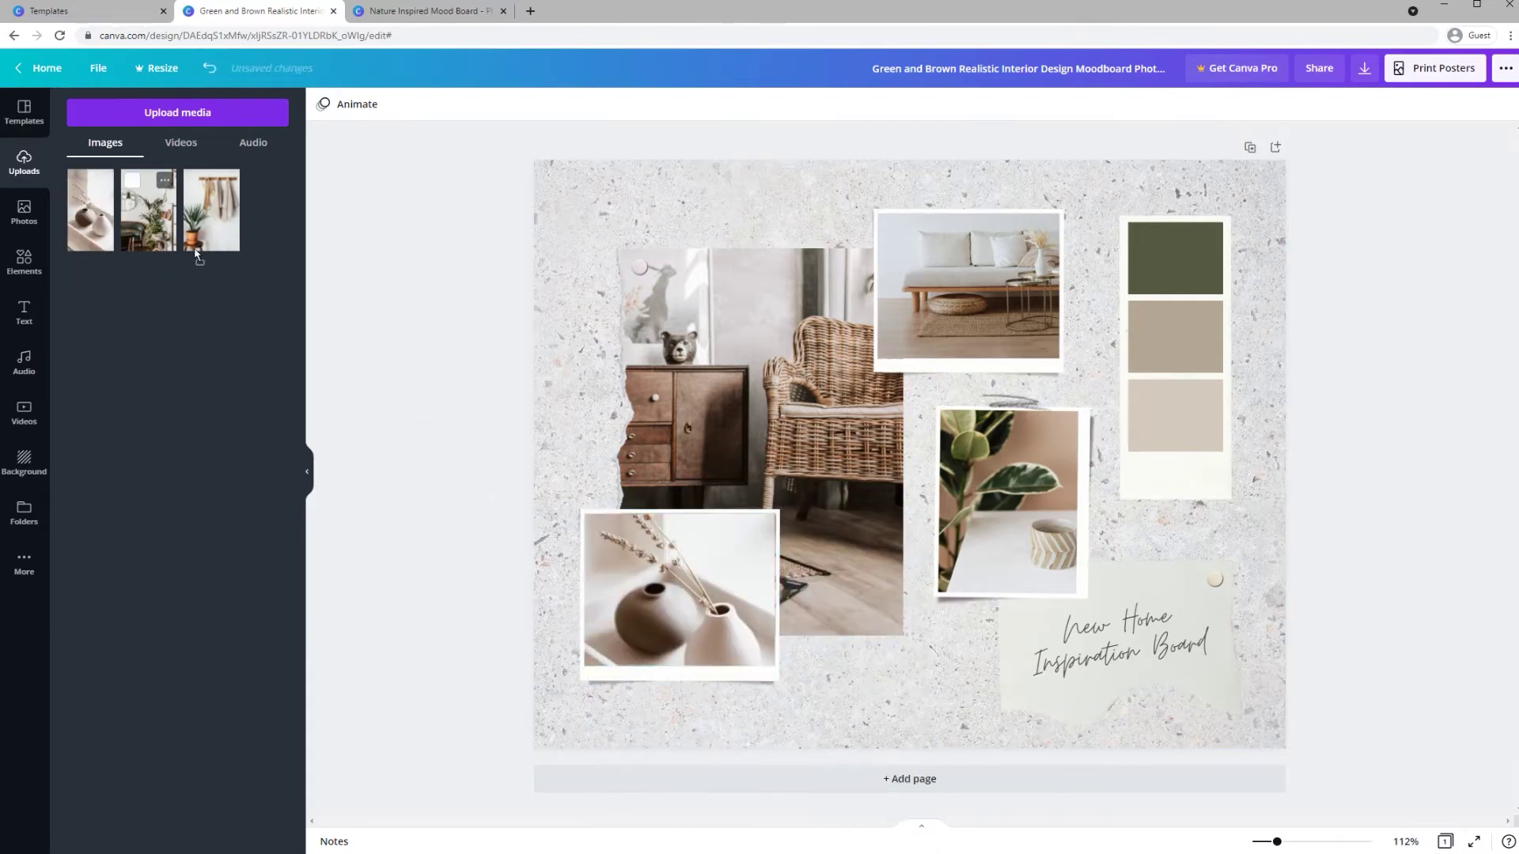
drag(149, 209, 625, 301)
drag(211, 210, 966, 300)
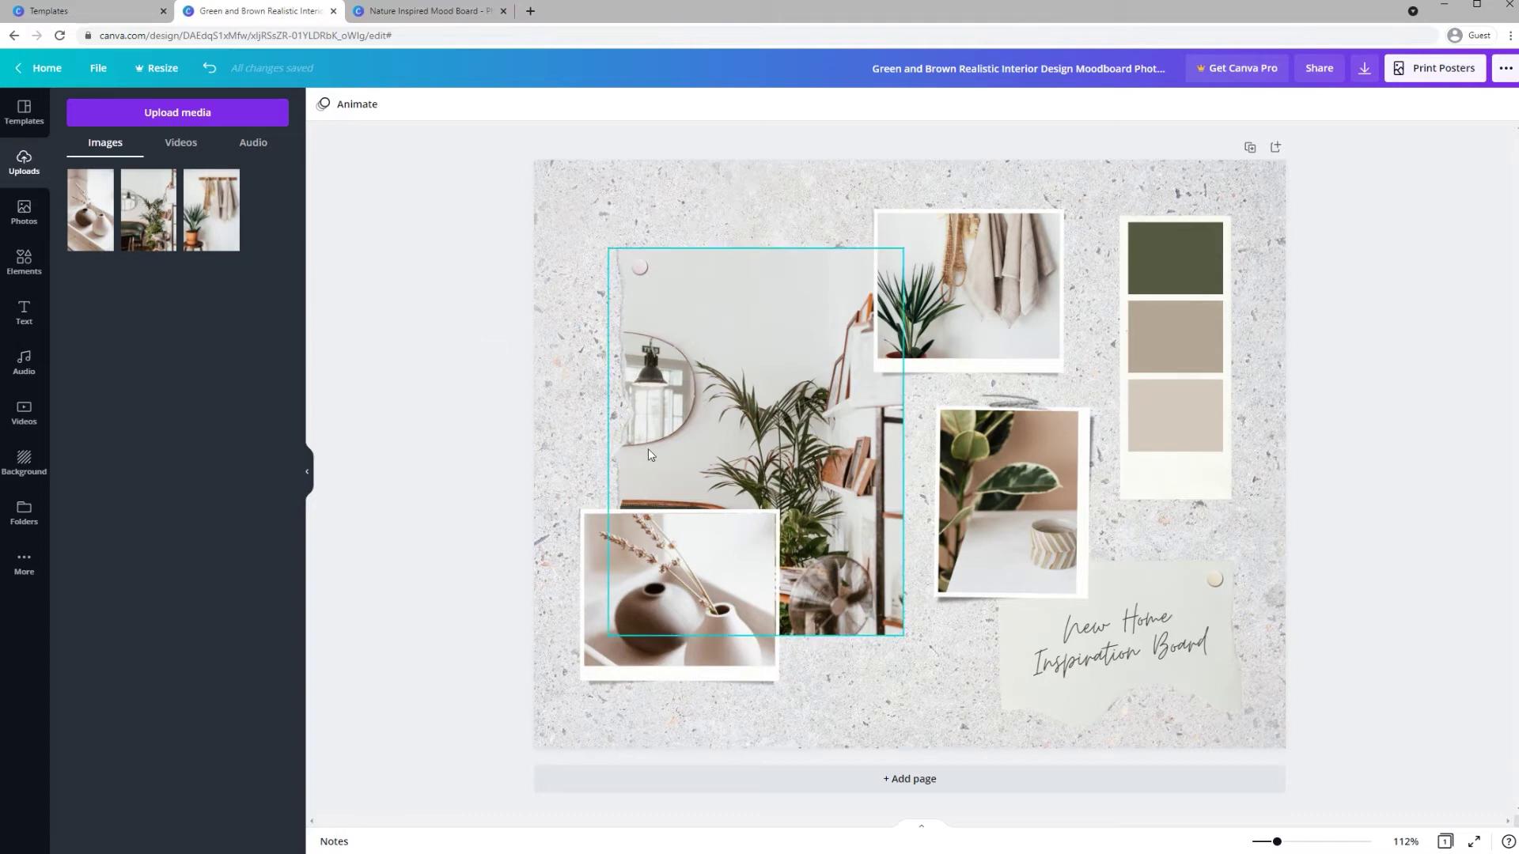
Step: Recrop the vases and centre interior photos, shifting each image up within its frame
double_click(694, 519)
drag(695, 520, 695, 505)
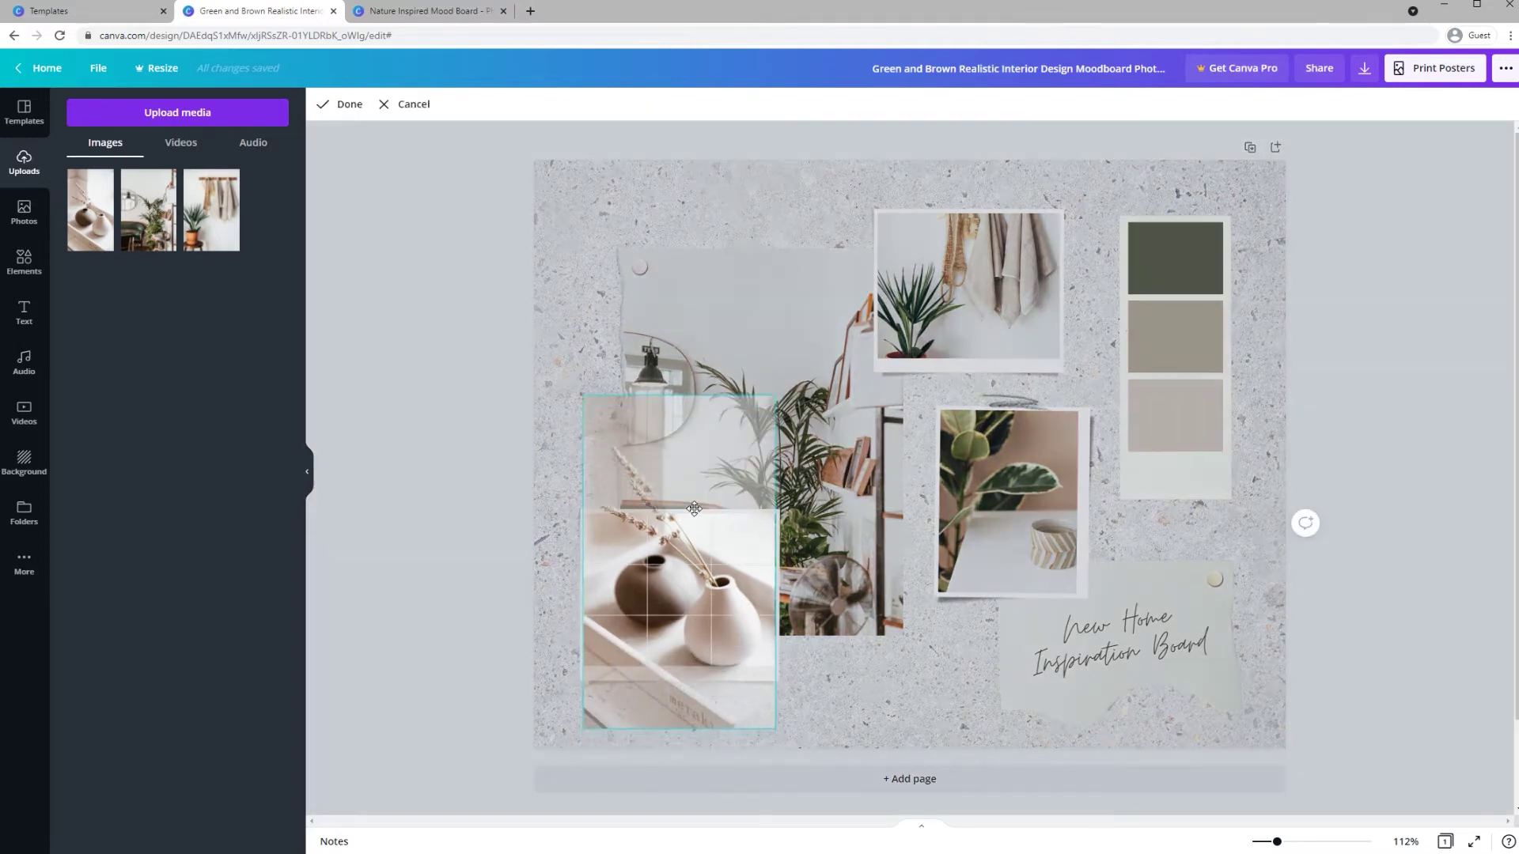
click(679, 346)
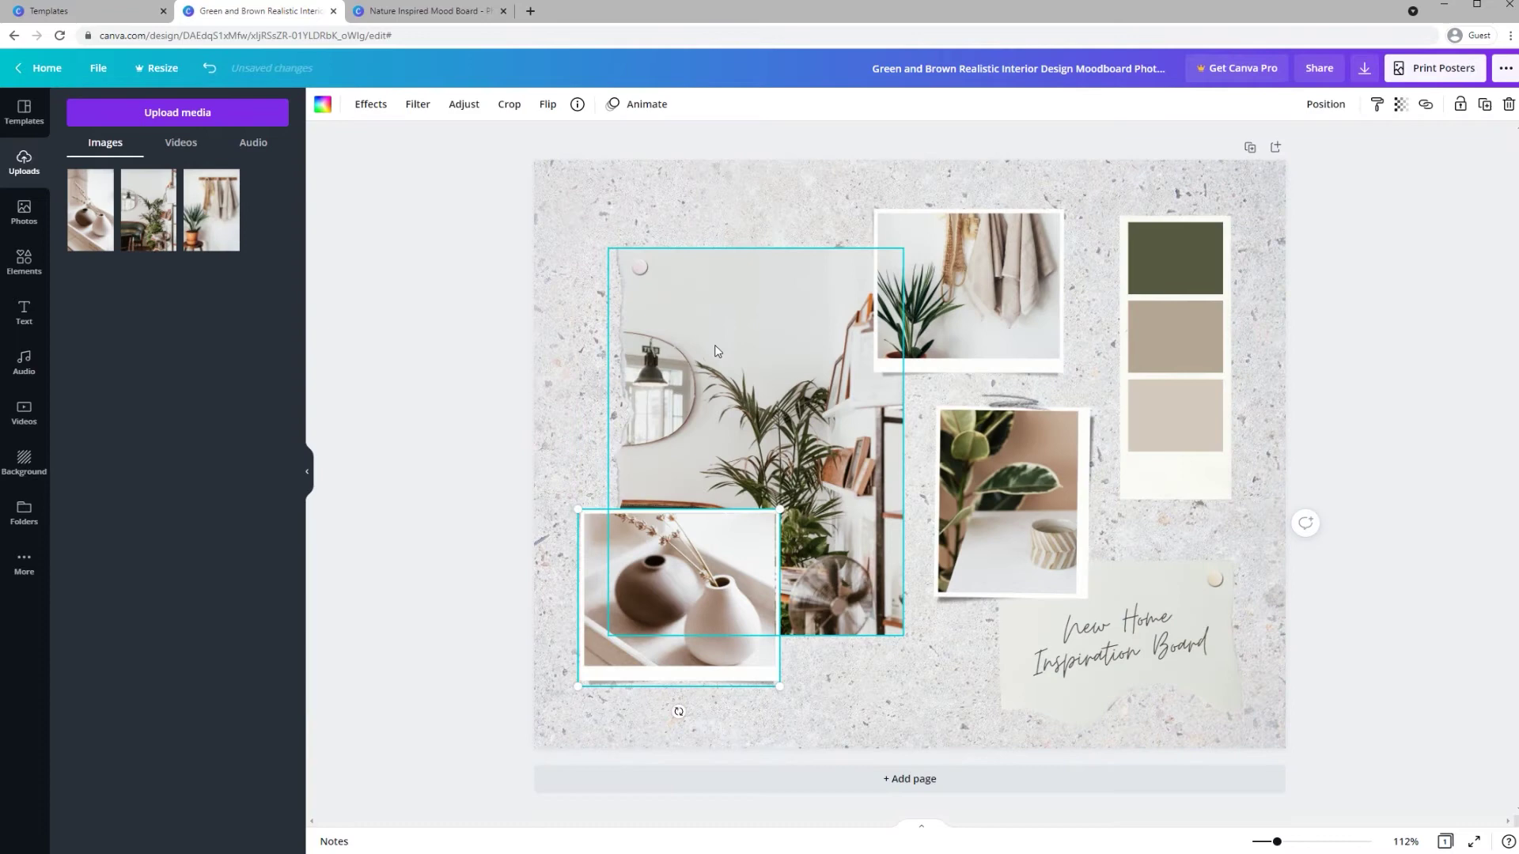
double_click(716, 352)
drag(717, 352, 718, 331)
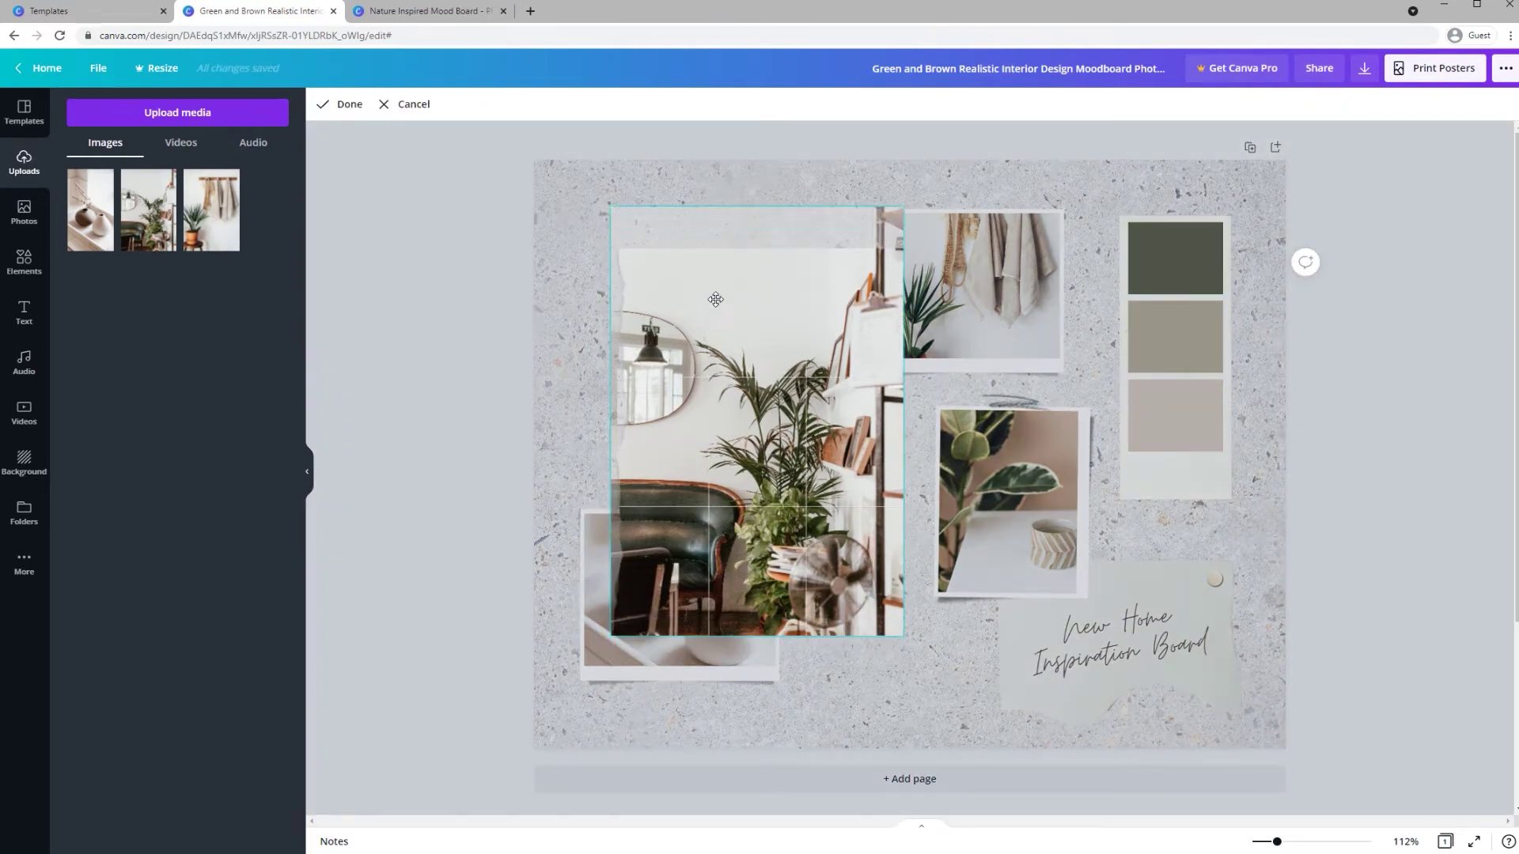
click(485, 329)
click(522, 375)
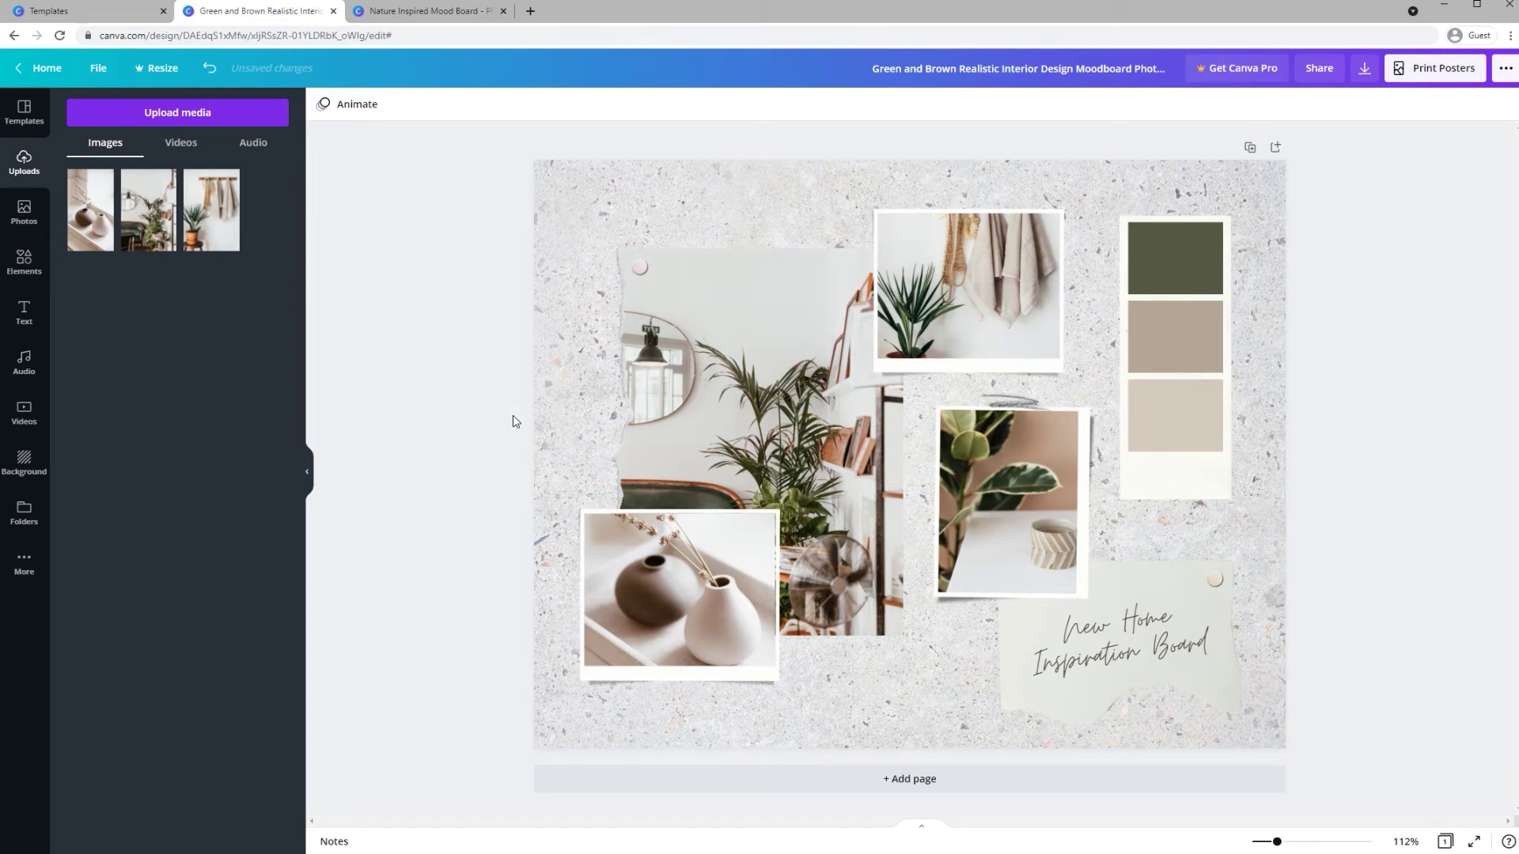
Step: Move the vases photo lower and enlarge the rubber plant photo toward the bottom-left
click(621, 543)
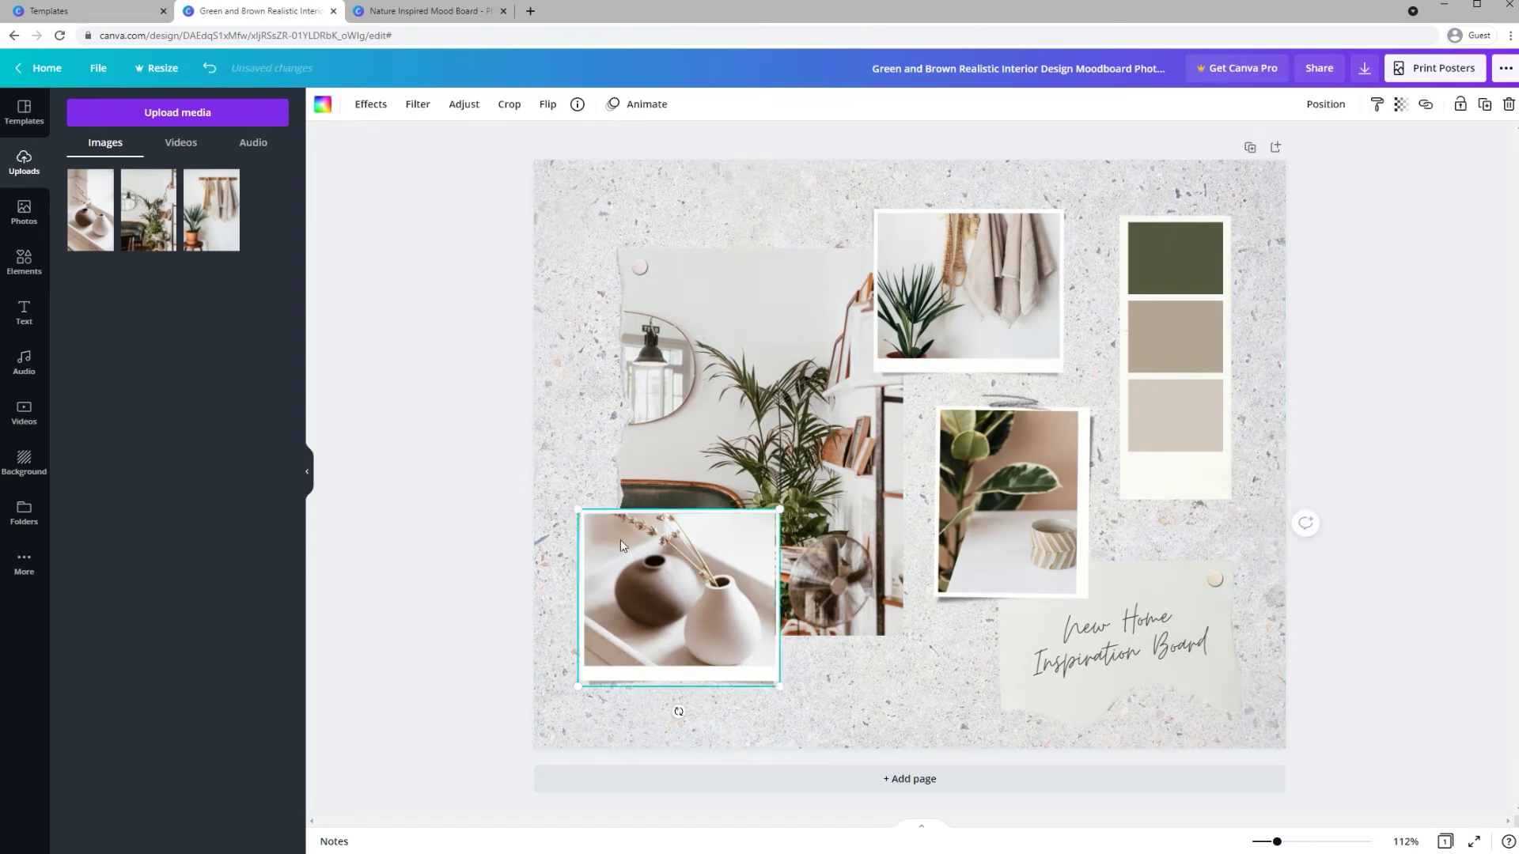
drag(621, 544, 618, 587)
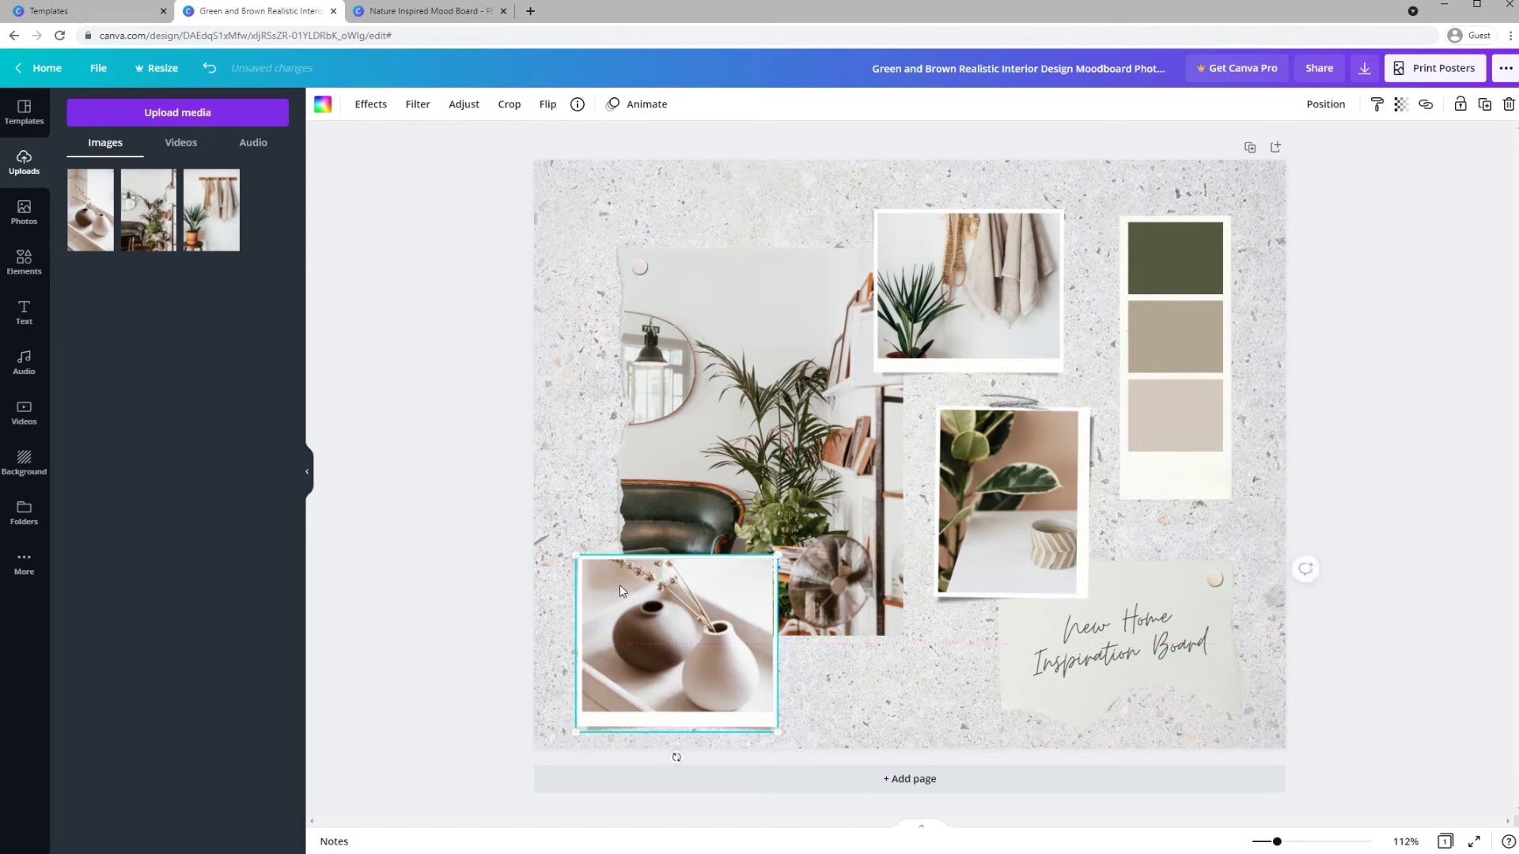
click(953, 541)
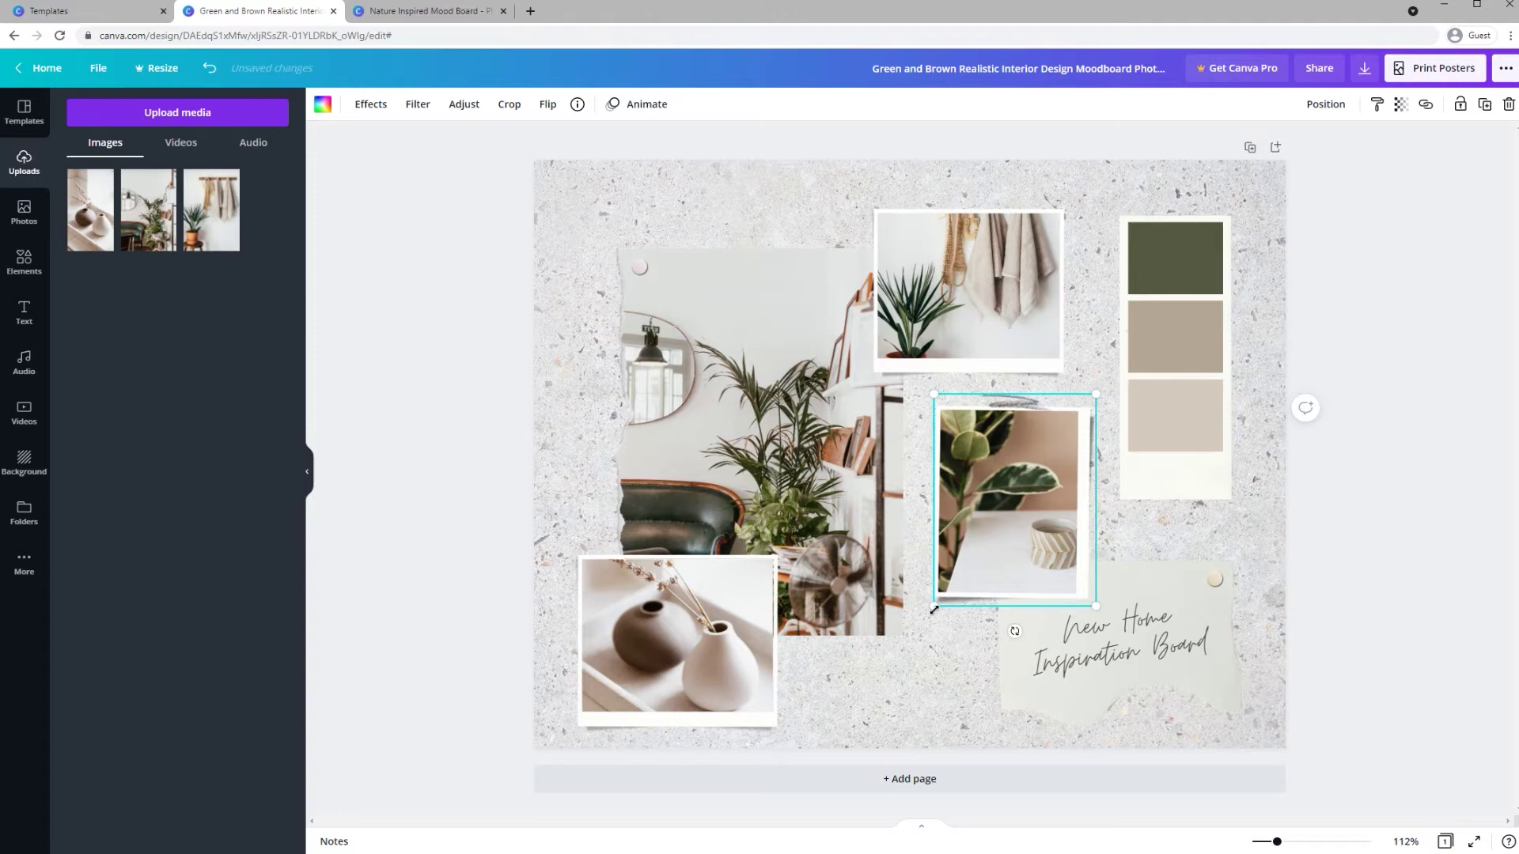
drag(935, 606, 922, 626)
click(915, 668)
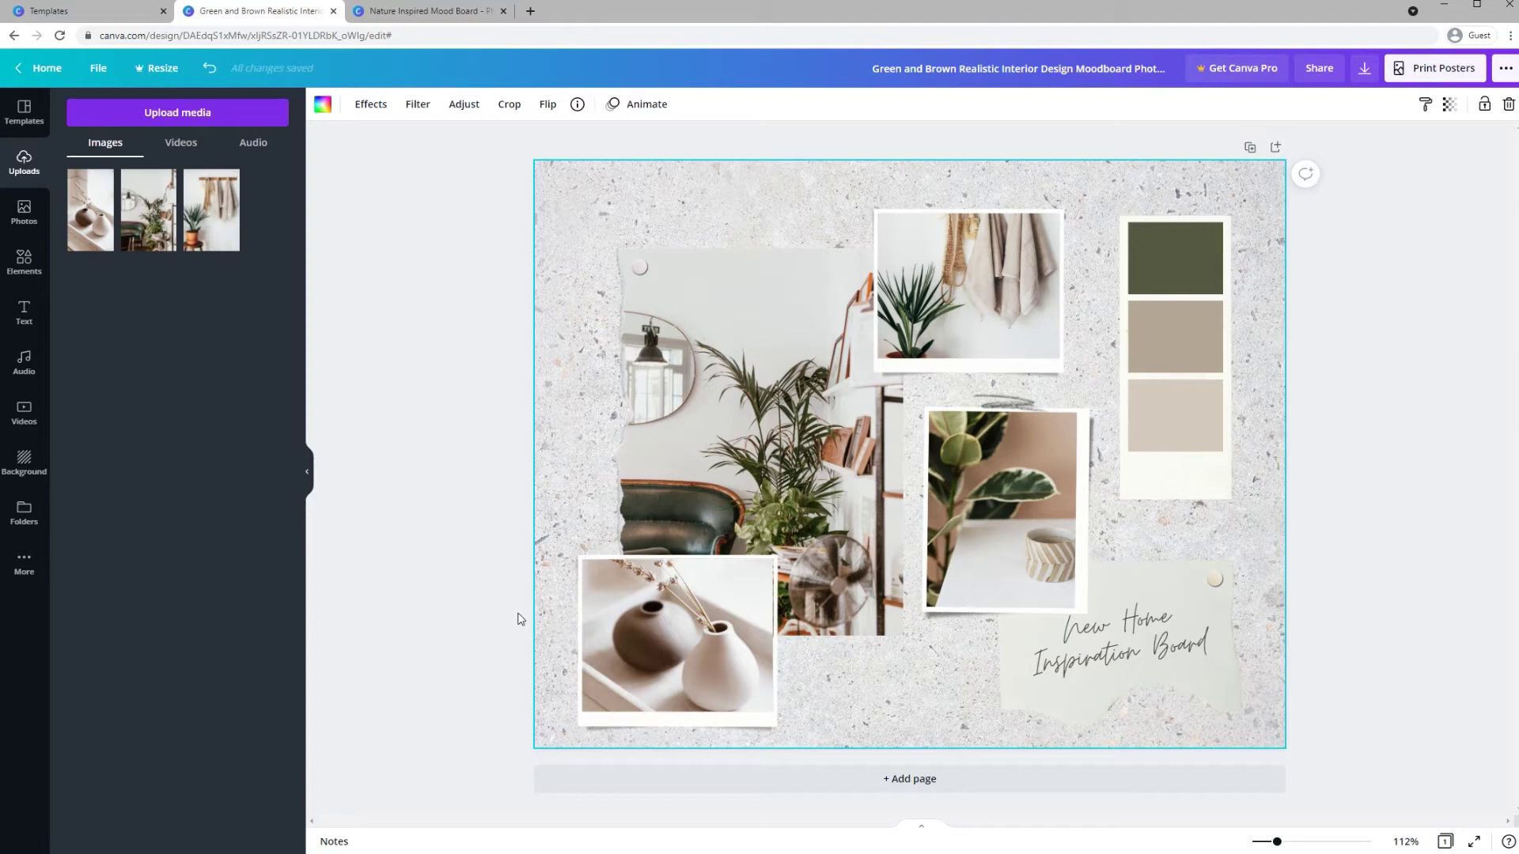
Step: Detach the towel-and-plant photo and fit it into the smaller frame below
right_click(1005, 319)
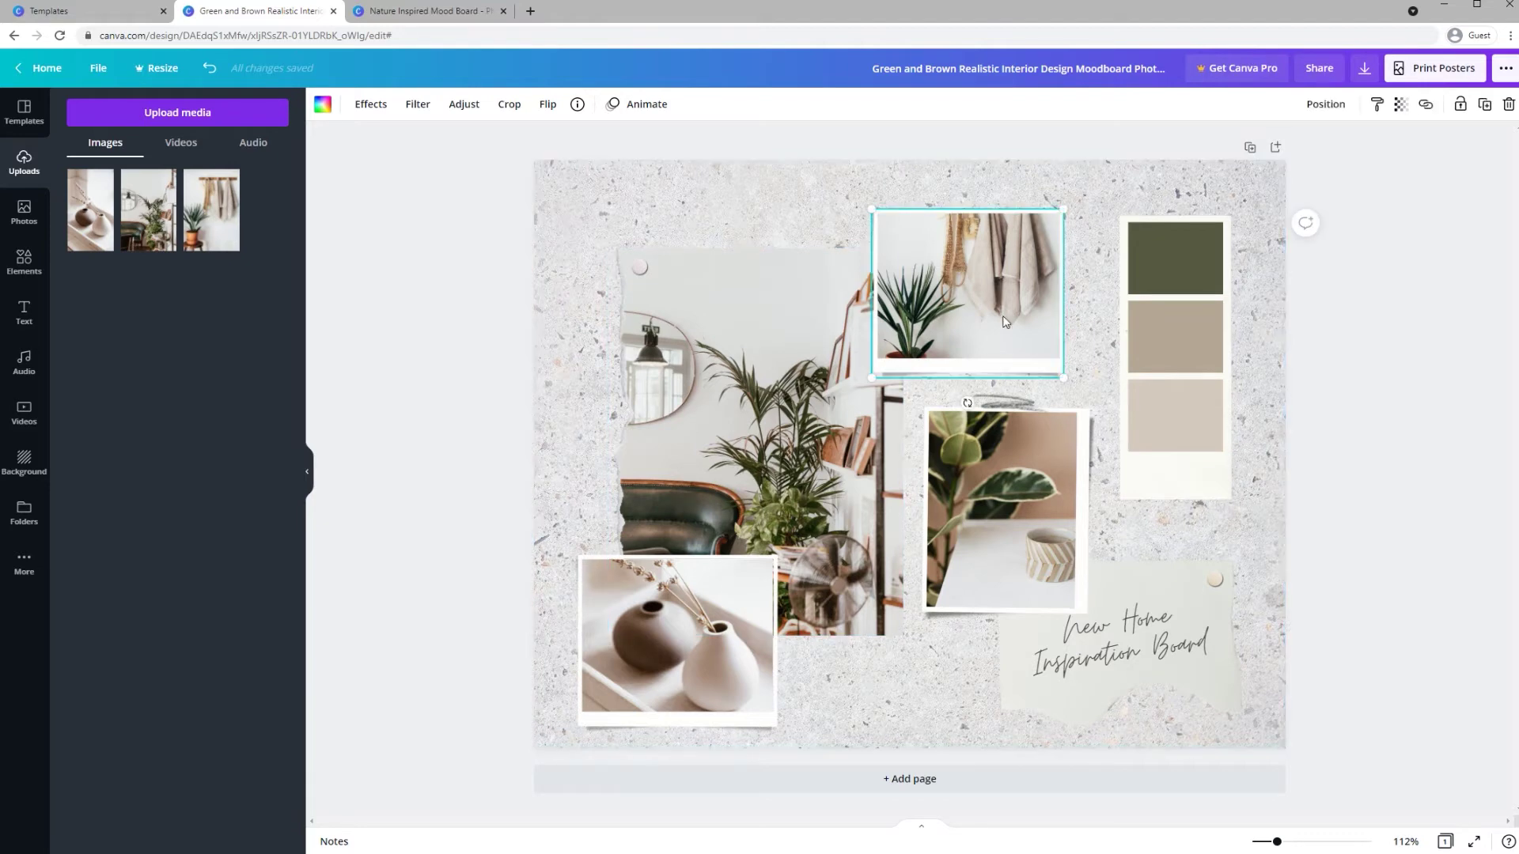
click(1036, 590)
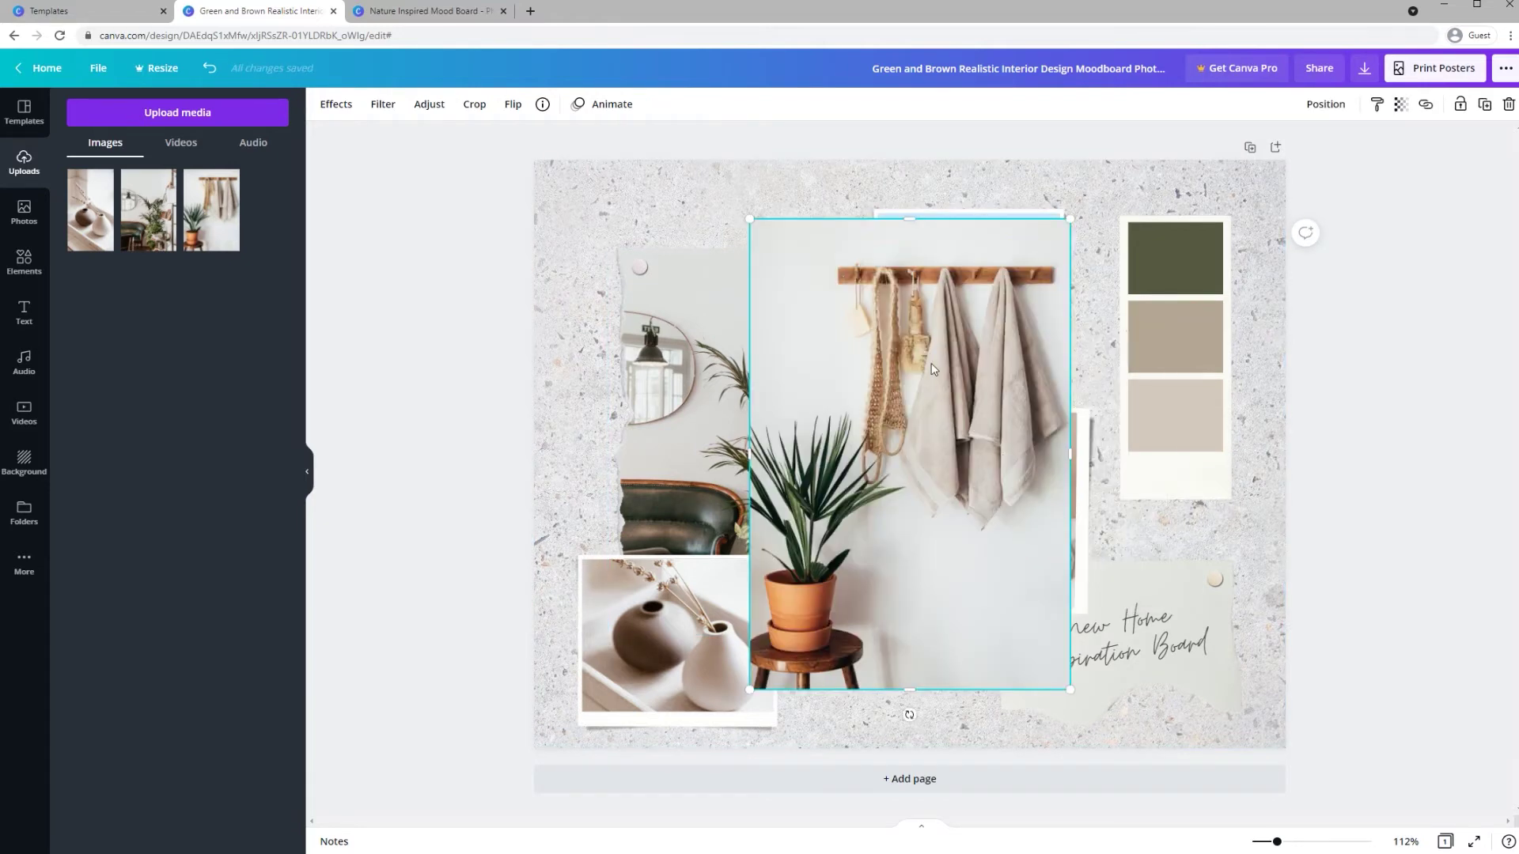
drag(935, 370, 1028, 512)
double_click(1000, 513)
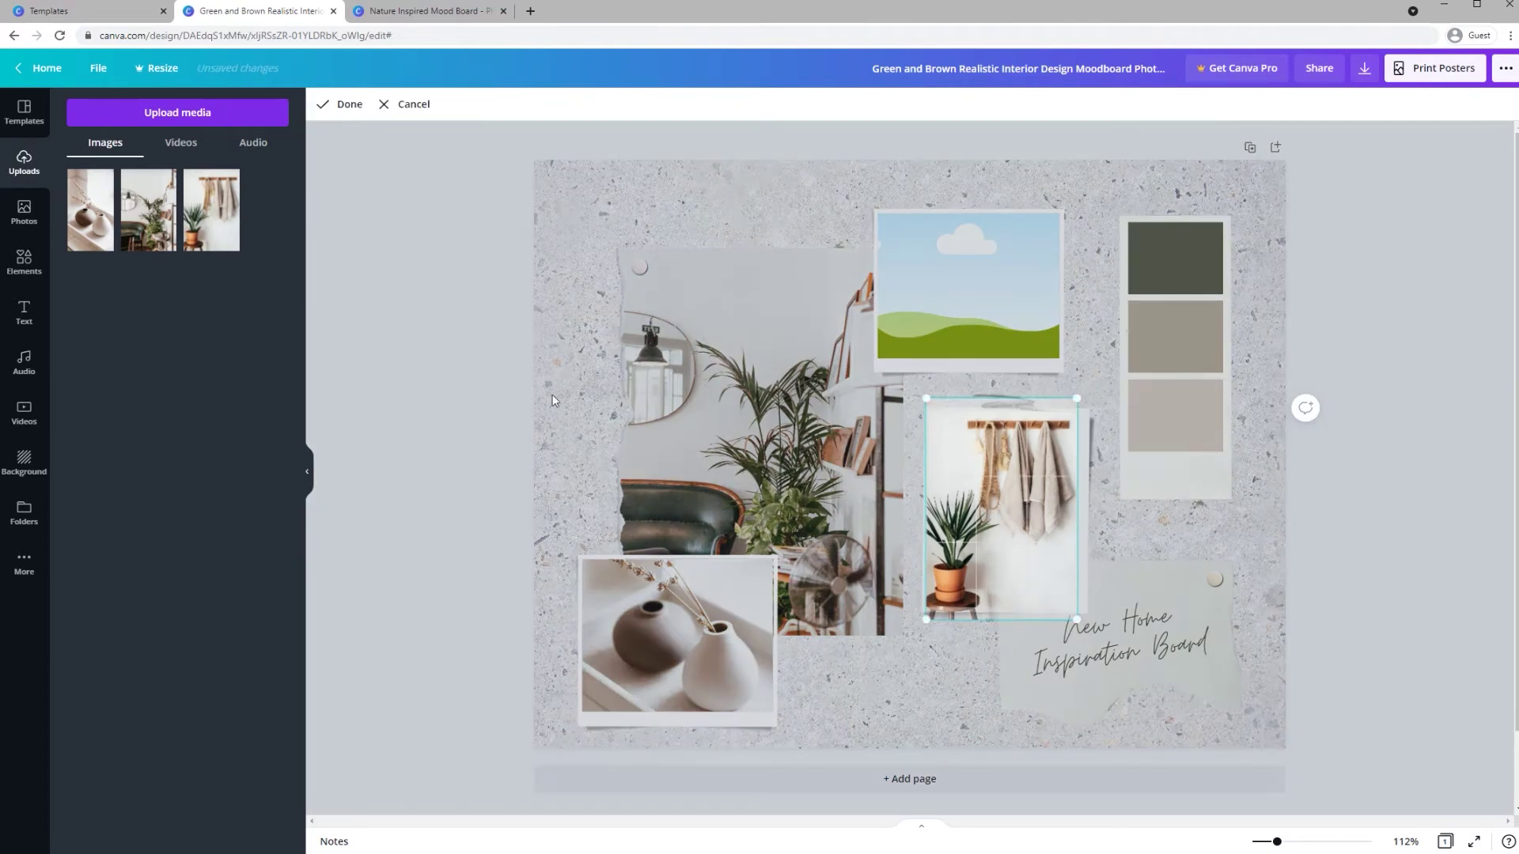
Step: Set the large plant-and-armchair photo's Tint adjustment to 17
click(420, 525)
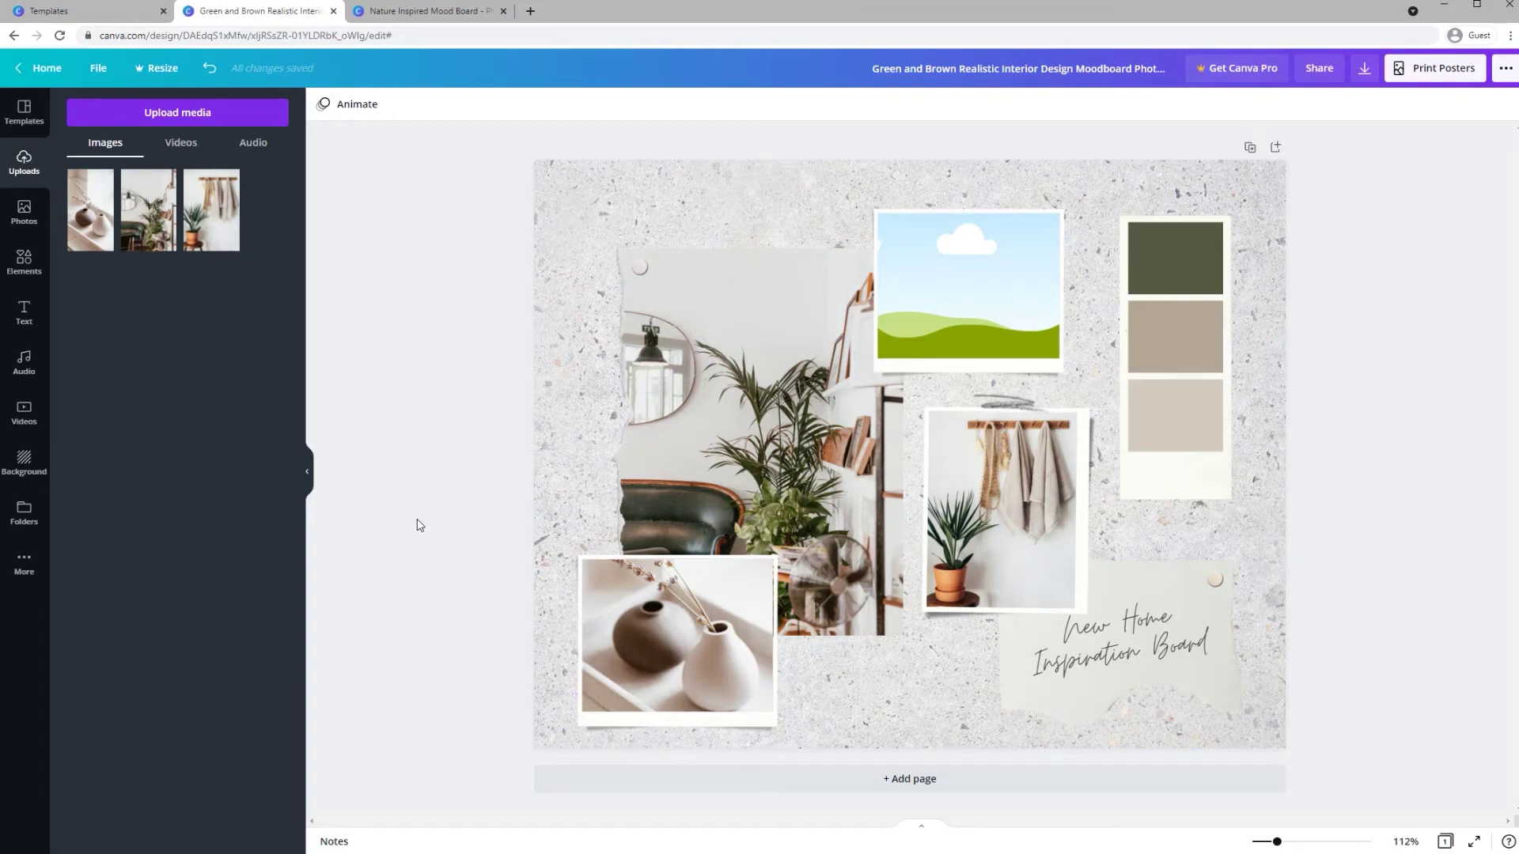
click(728, 459)
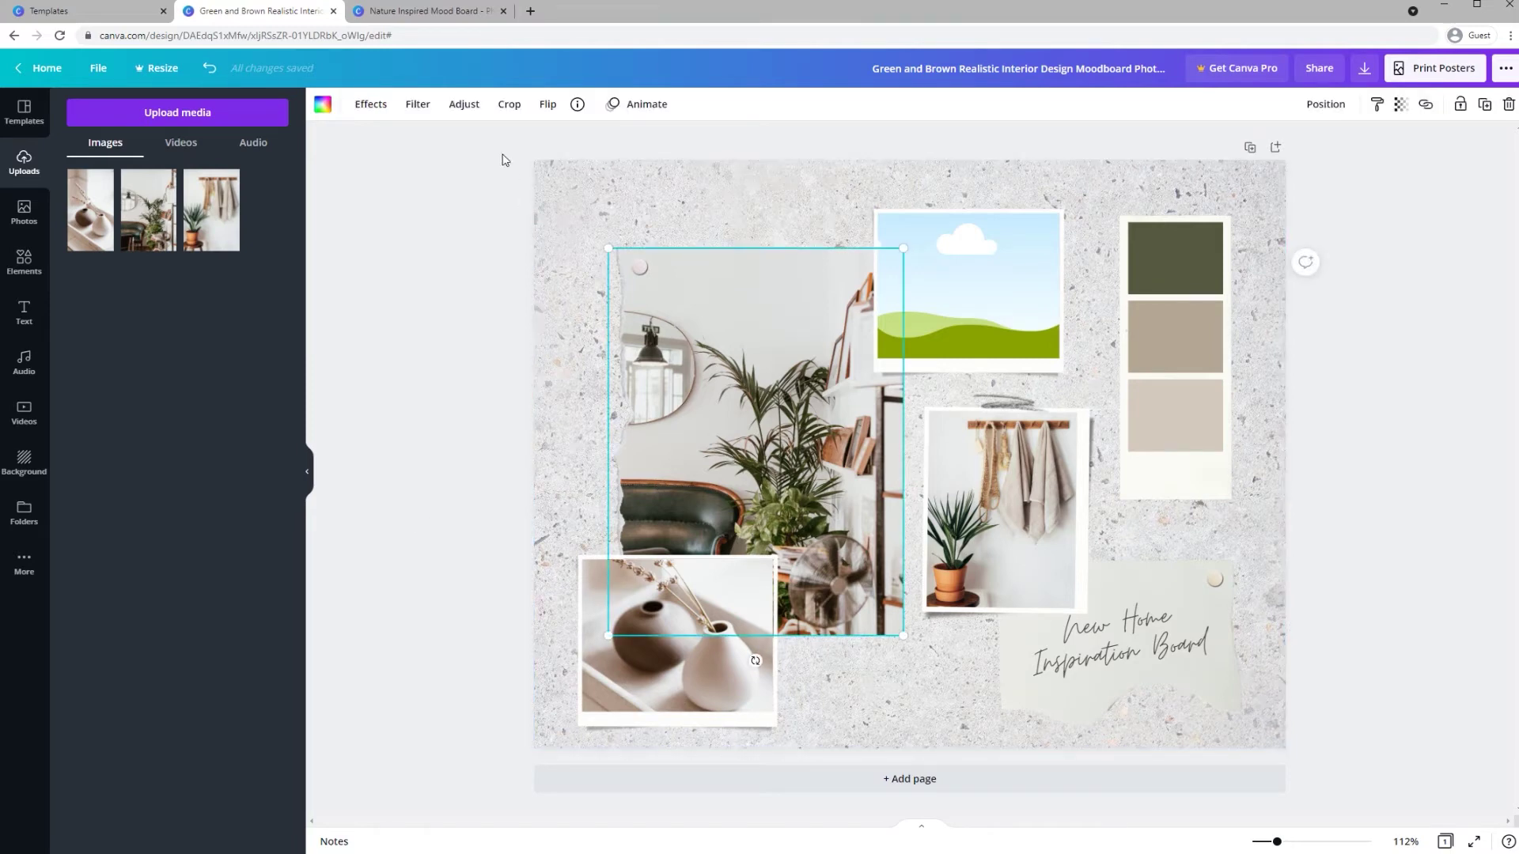
click(465, 106)
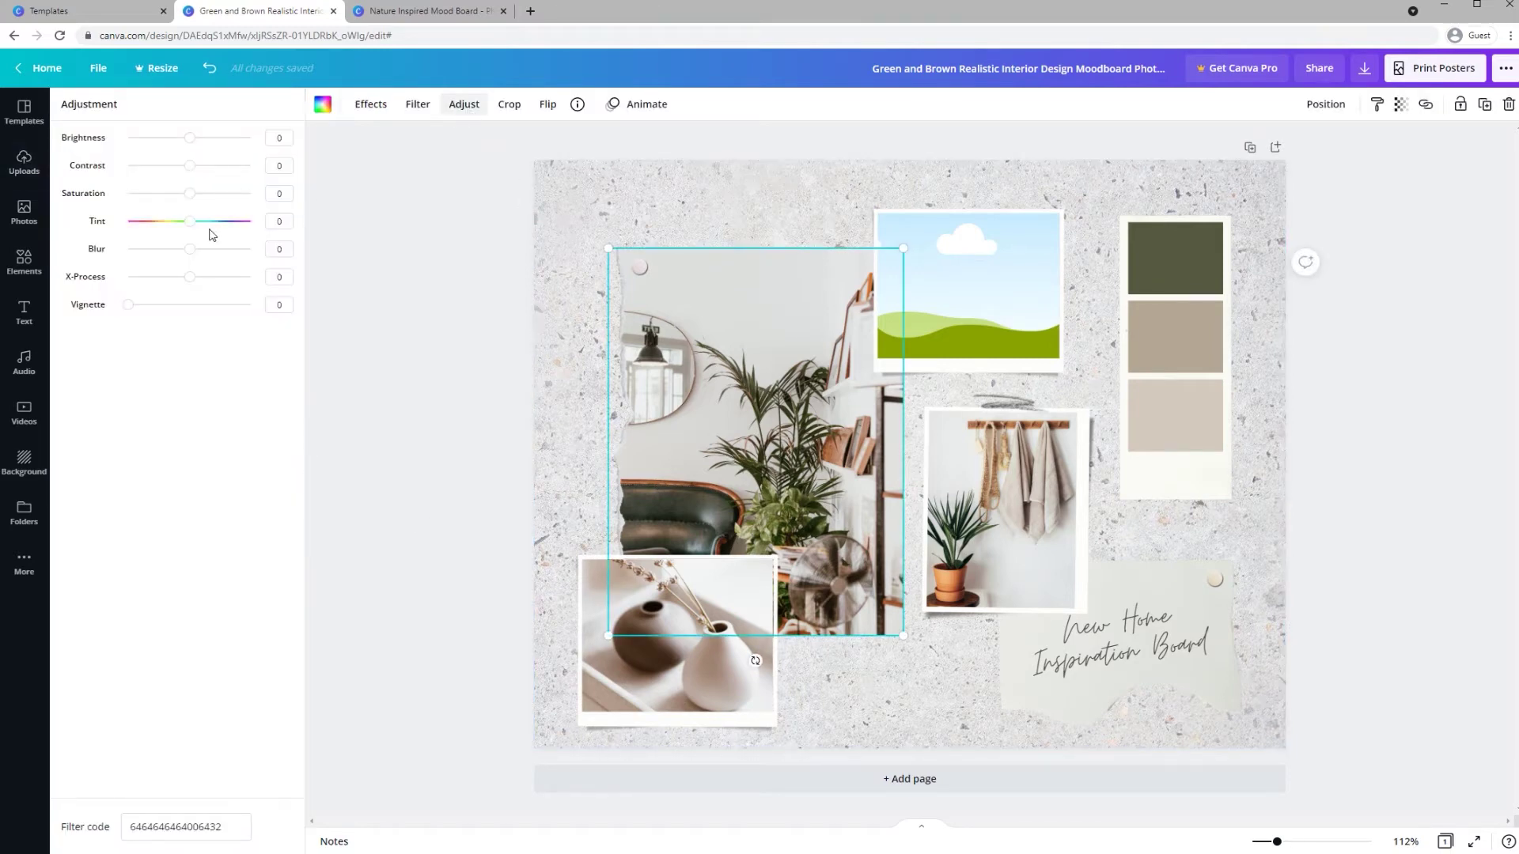
drag(194, 230, 159, 221)
click(475, 344)
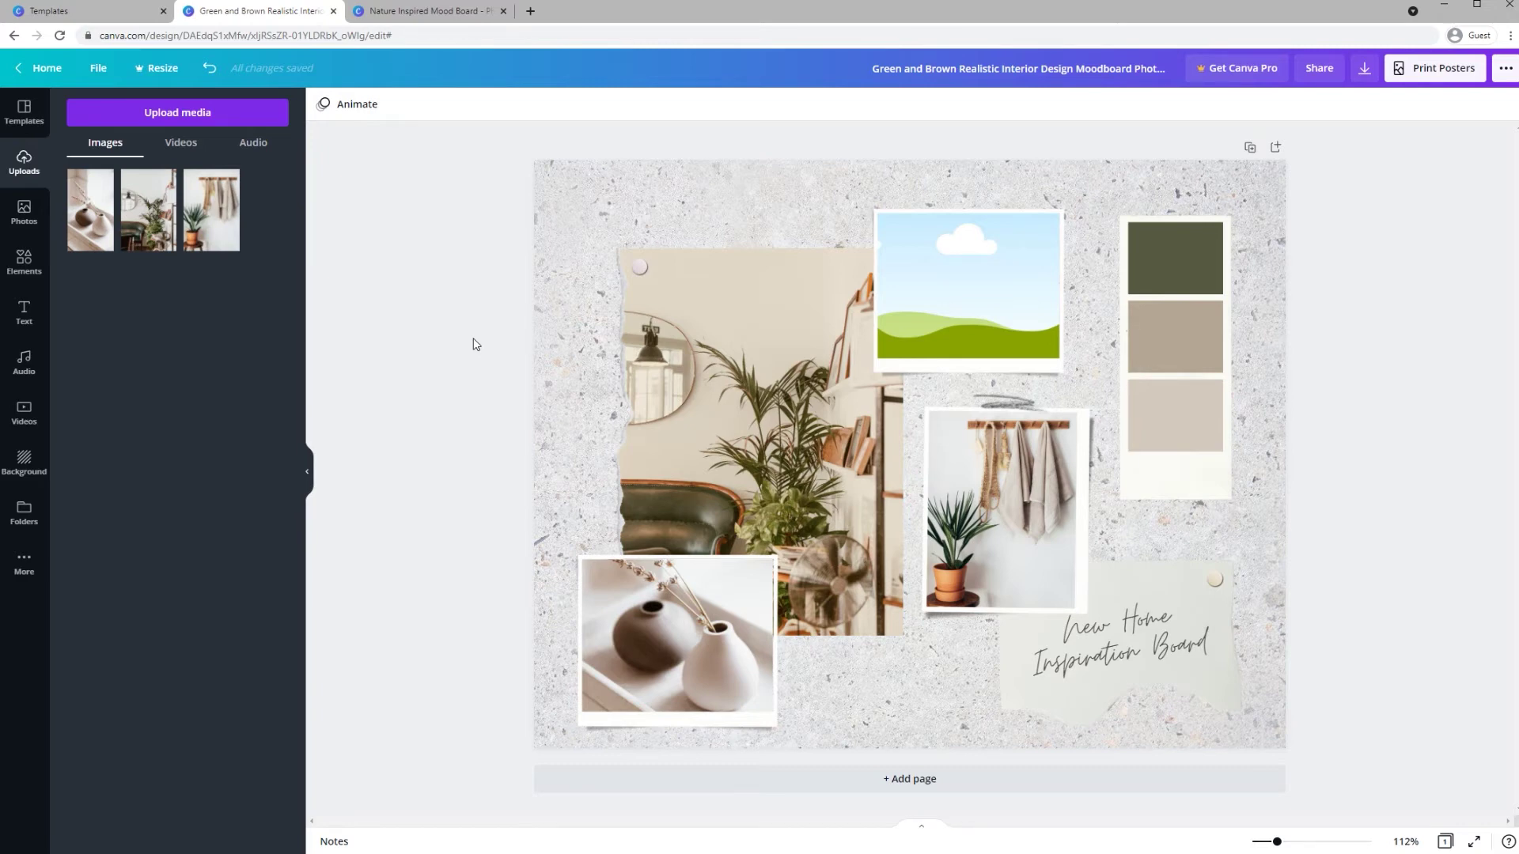
Step: Recolour the palette's top dark green swatch to navy #1D2850 with the custom colour picker
click(1133, 302)
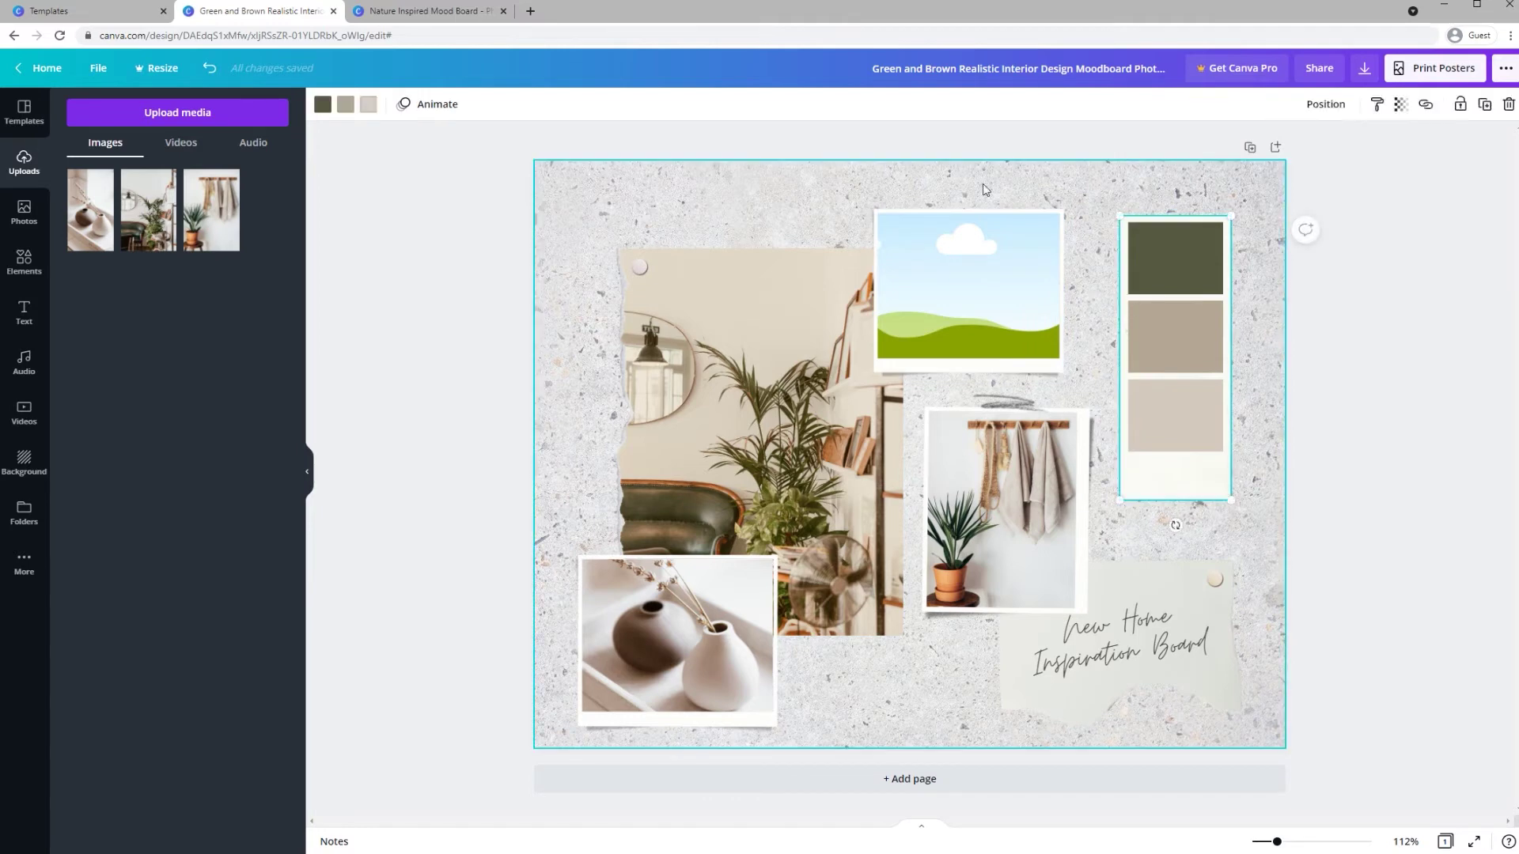
click(323, 105)
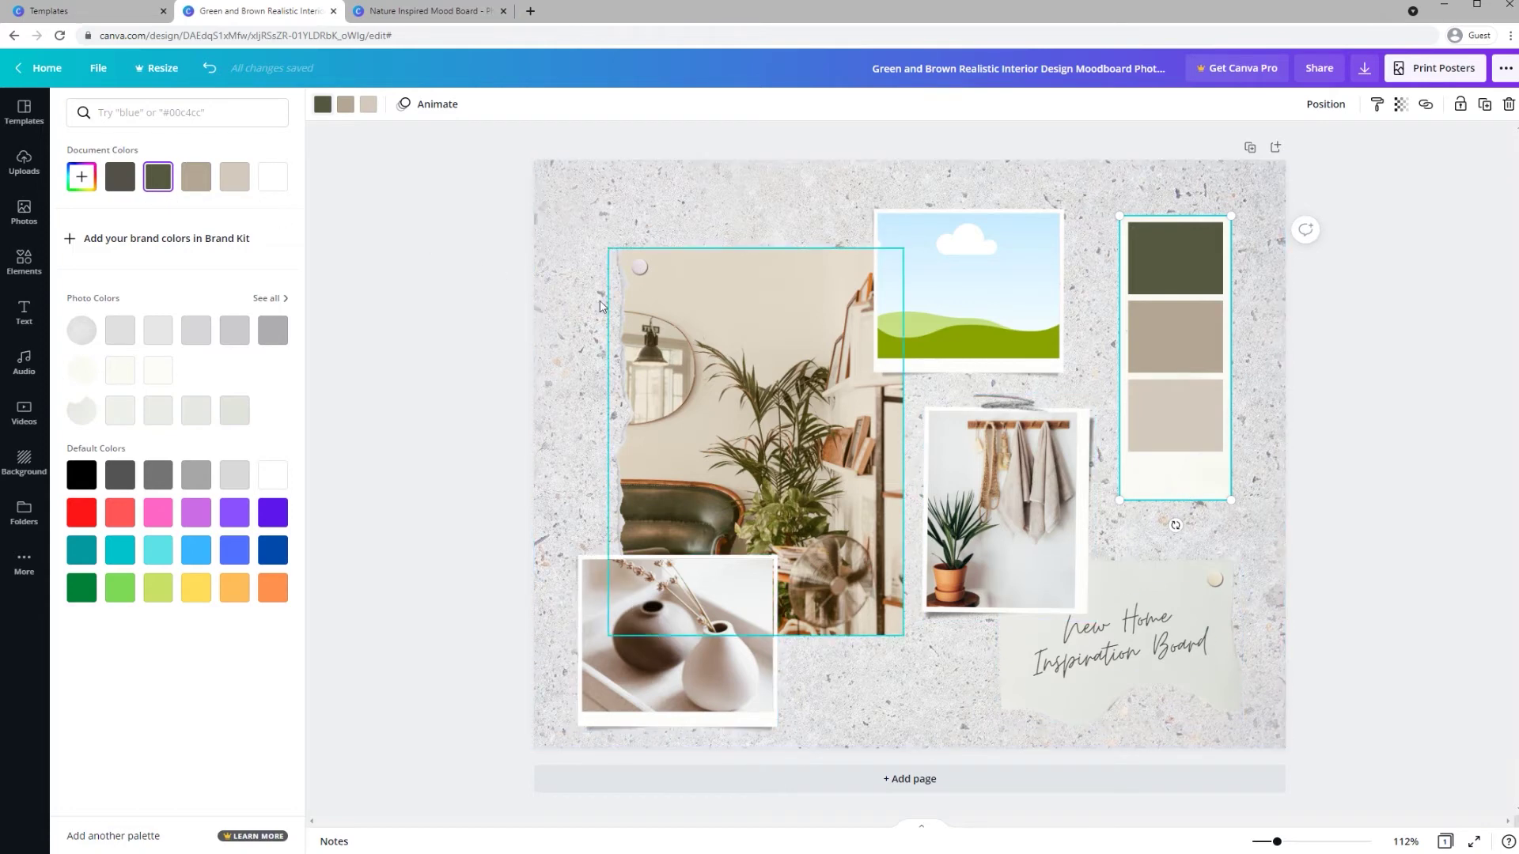
click(81, 178)
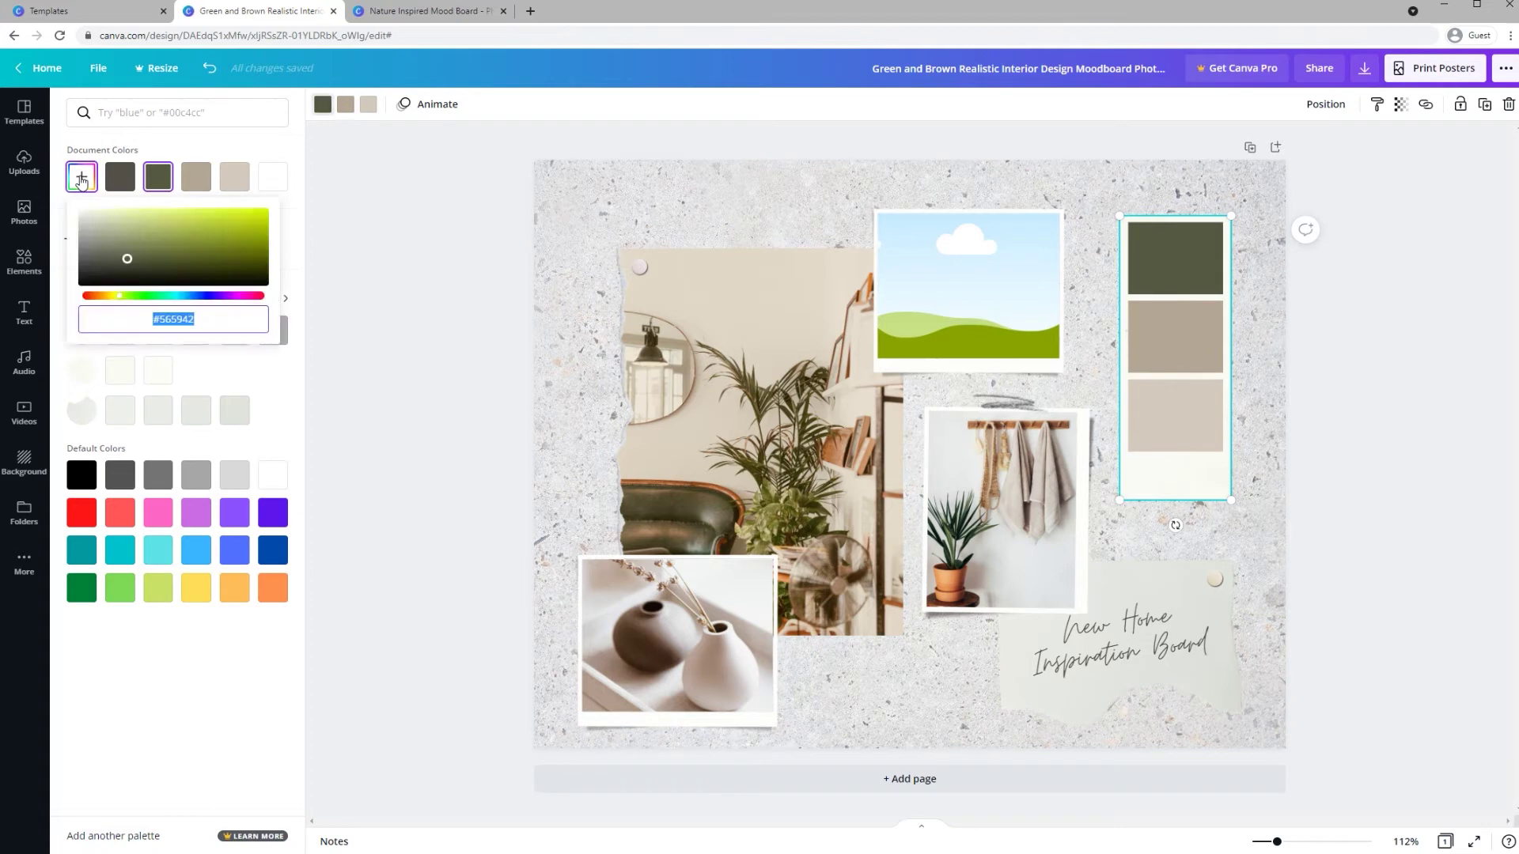
click(180, 319)
drag(127, 259, 201, 261)
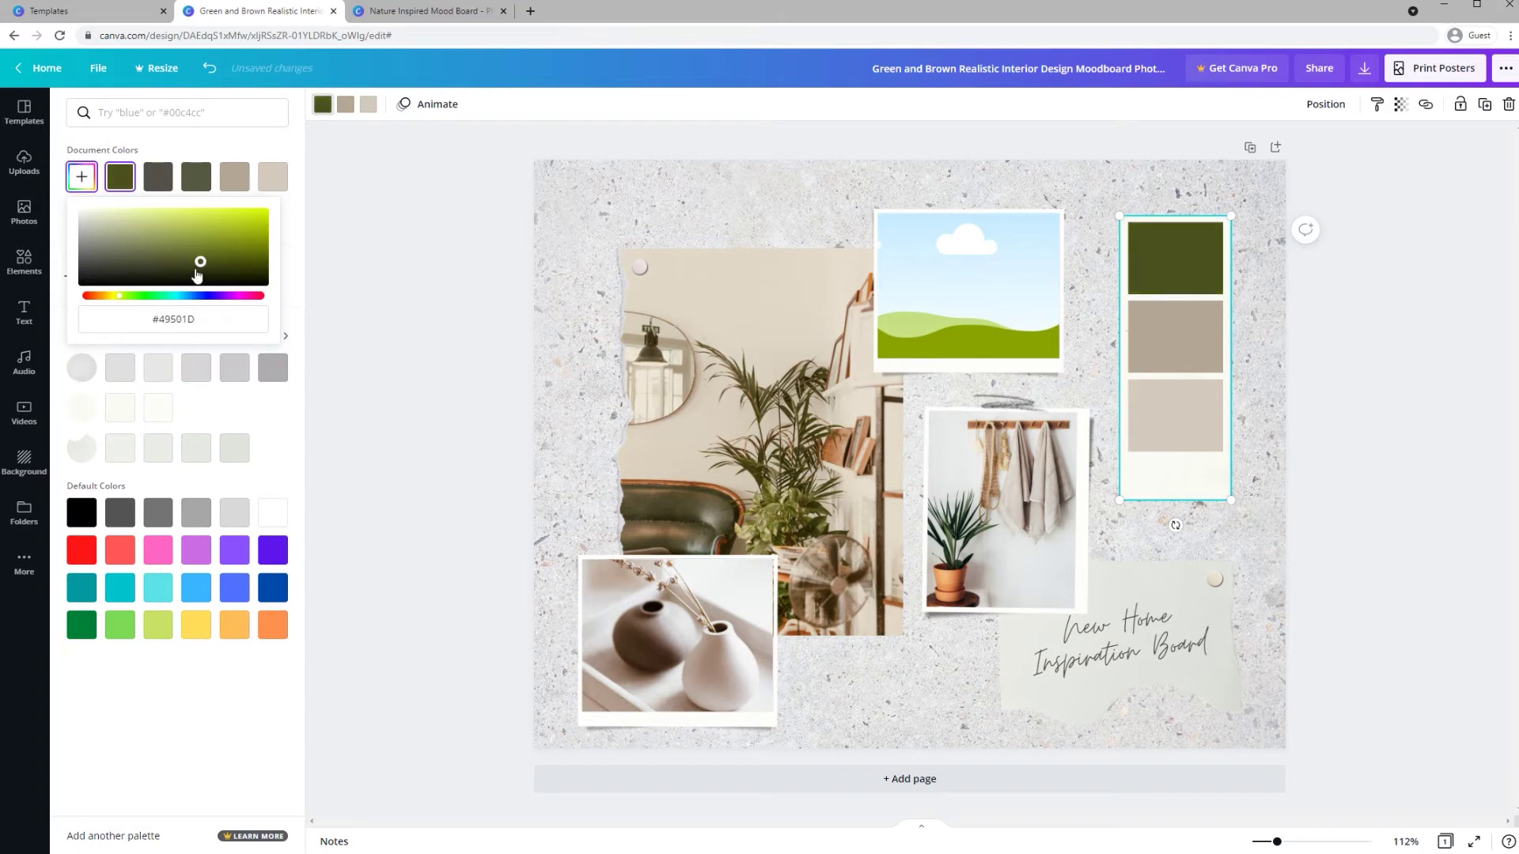
drag(119, 296, 204, 300)
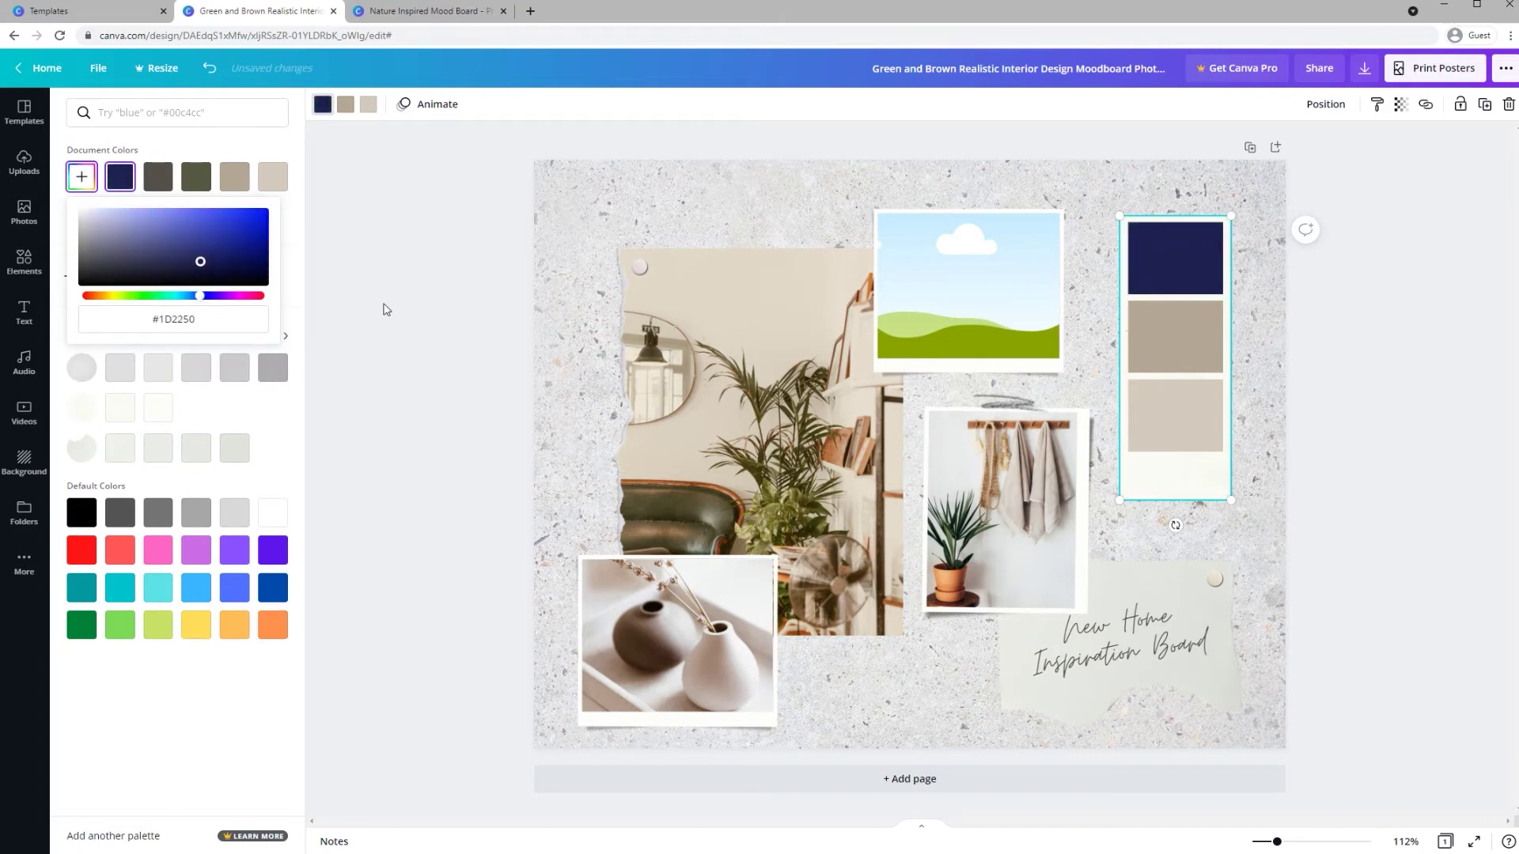
key(Escape)
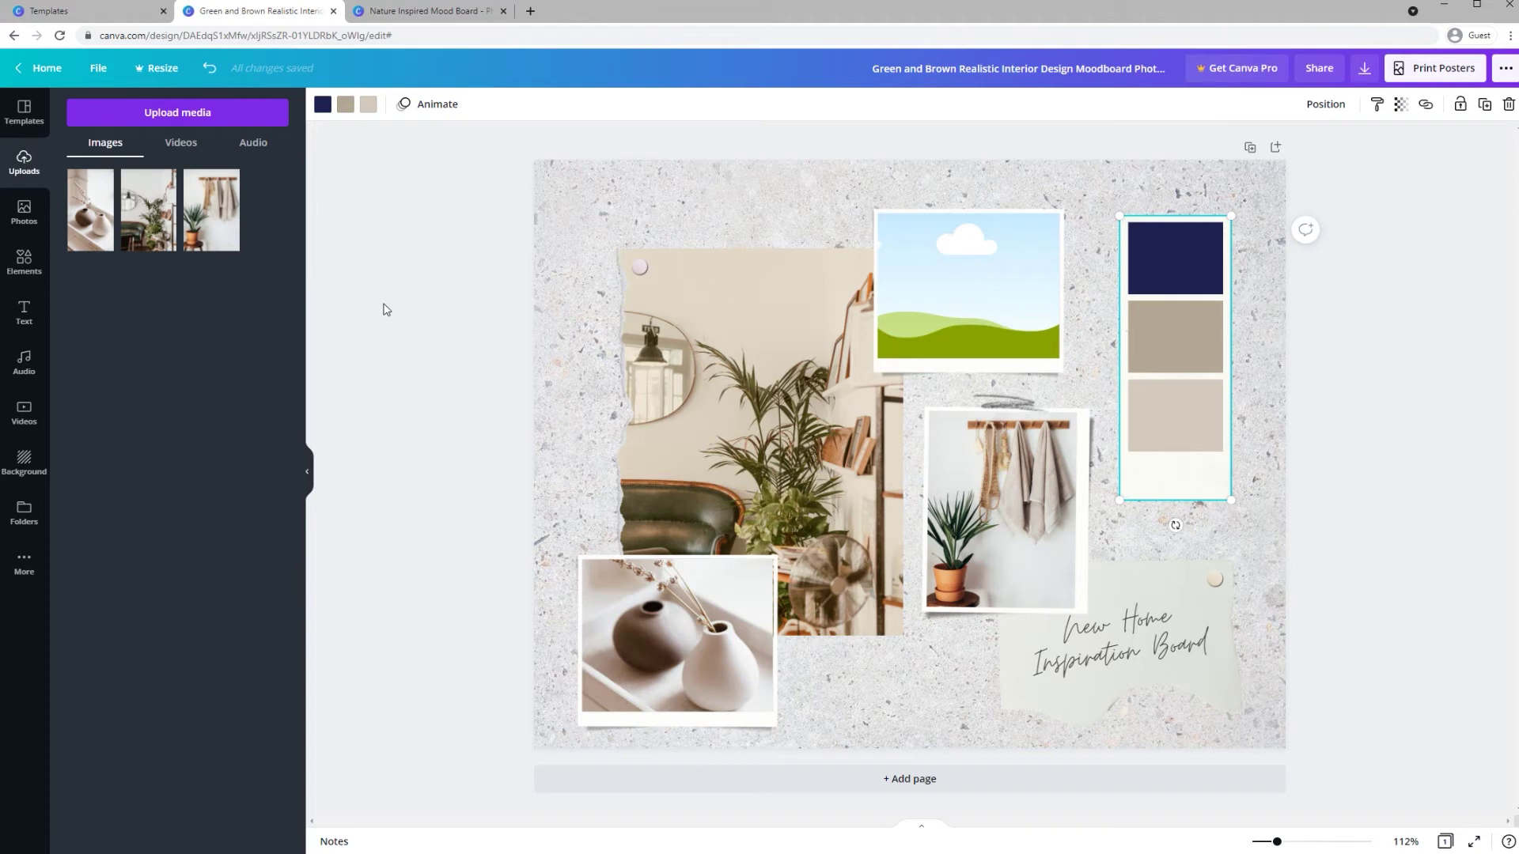
Step: Add a 'Mood Board' heading at the top in Abhaya Libre Regular with wide letter spacing
click(26, 321)
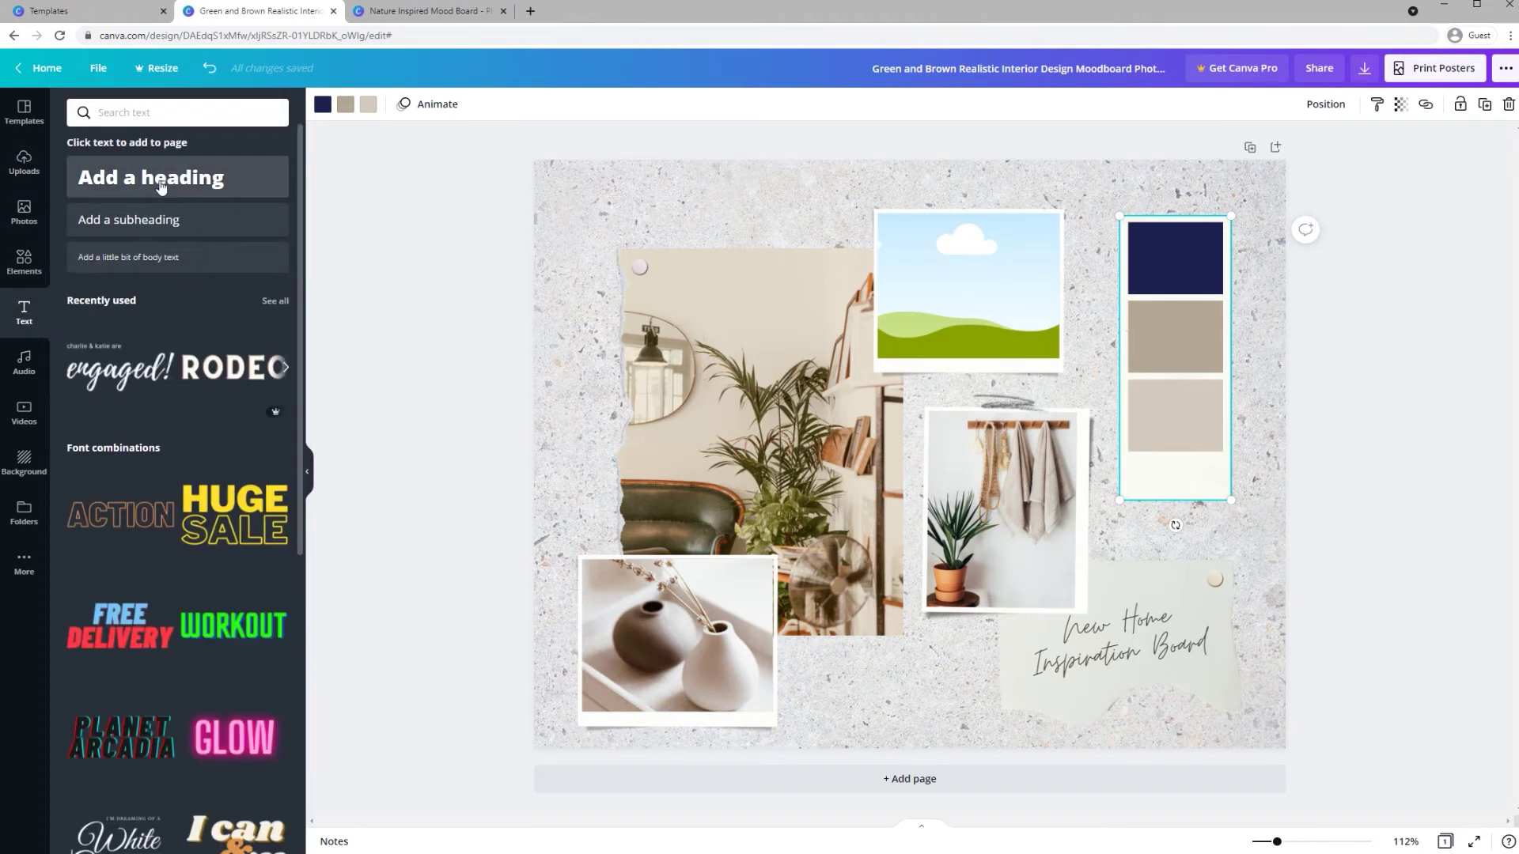
drag(169, 190, 752, 171)
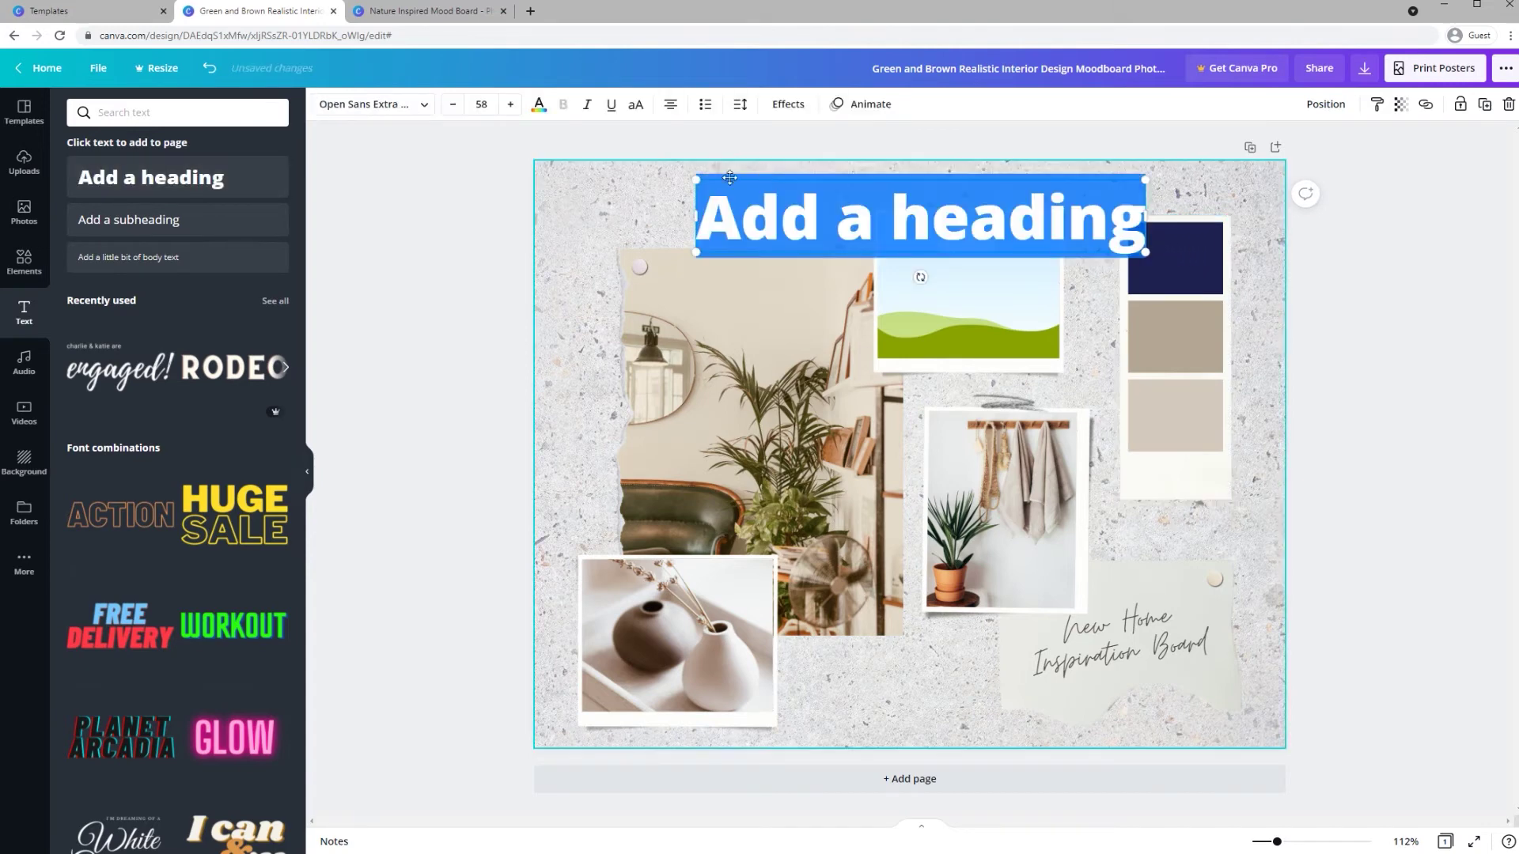
click(424, 104)
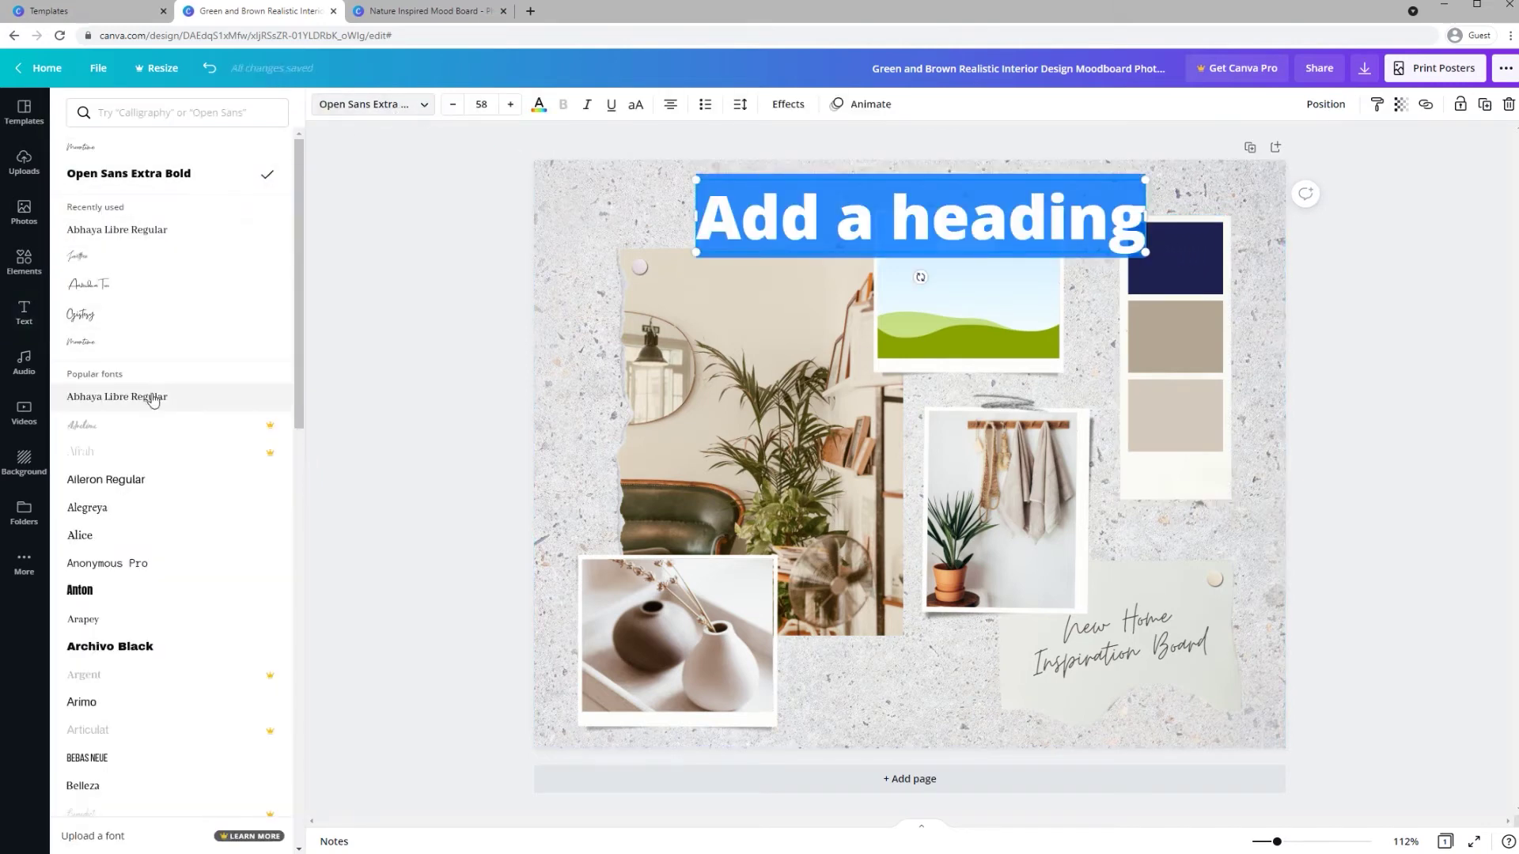
click(155, 397)
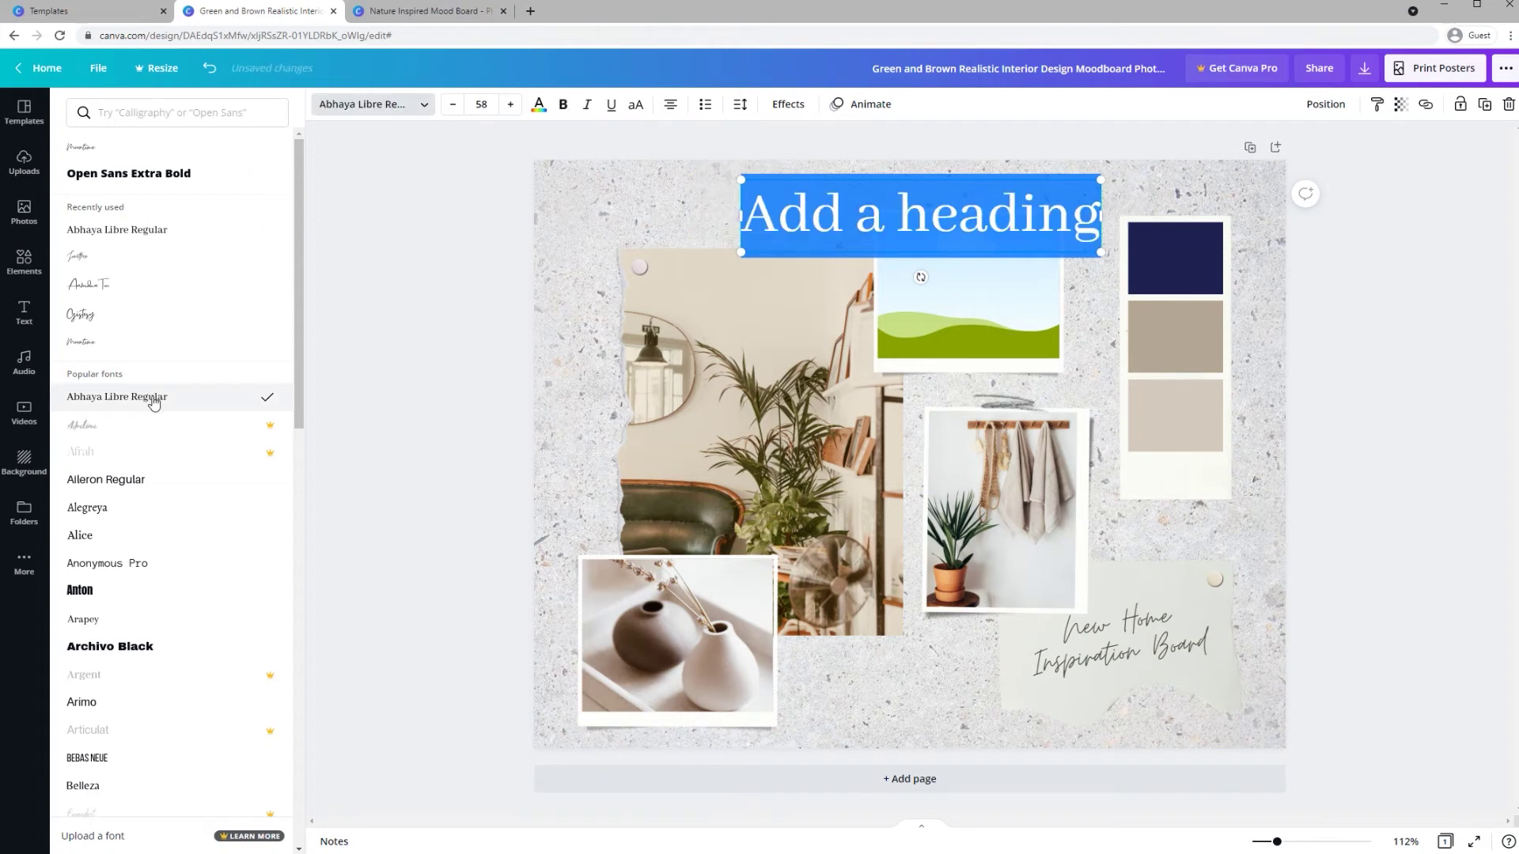
text(Mood Board)
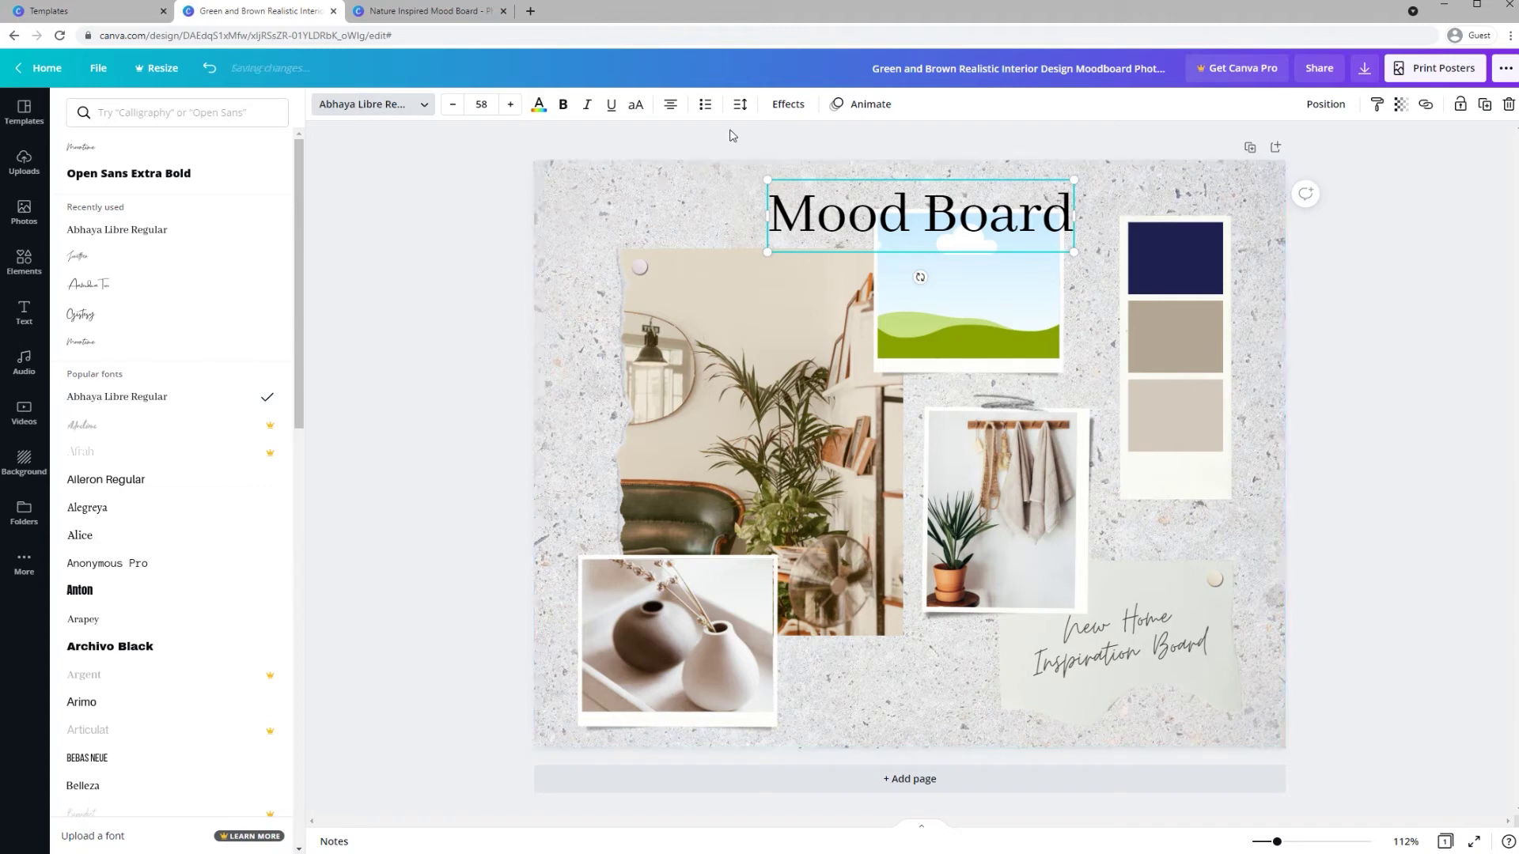
click(738, 103)
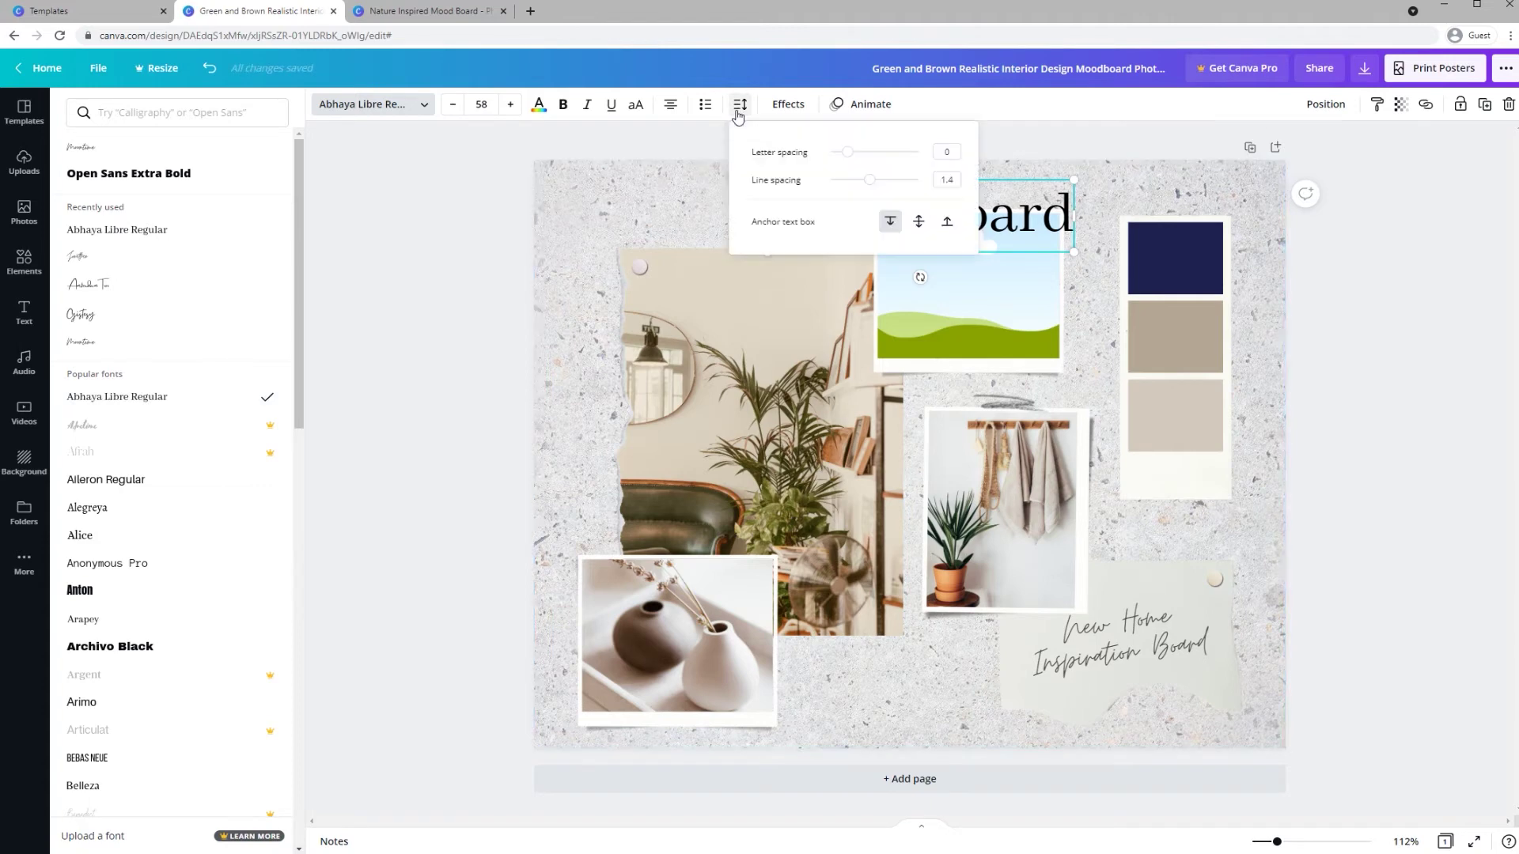
drag(846, 154, 875, 156)
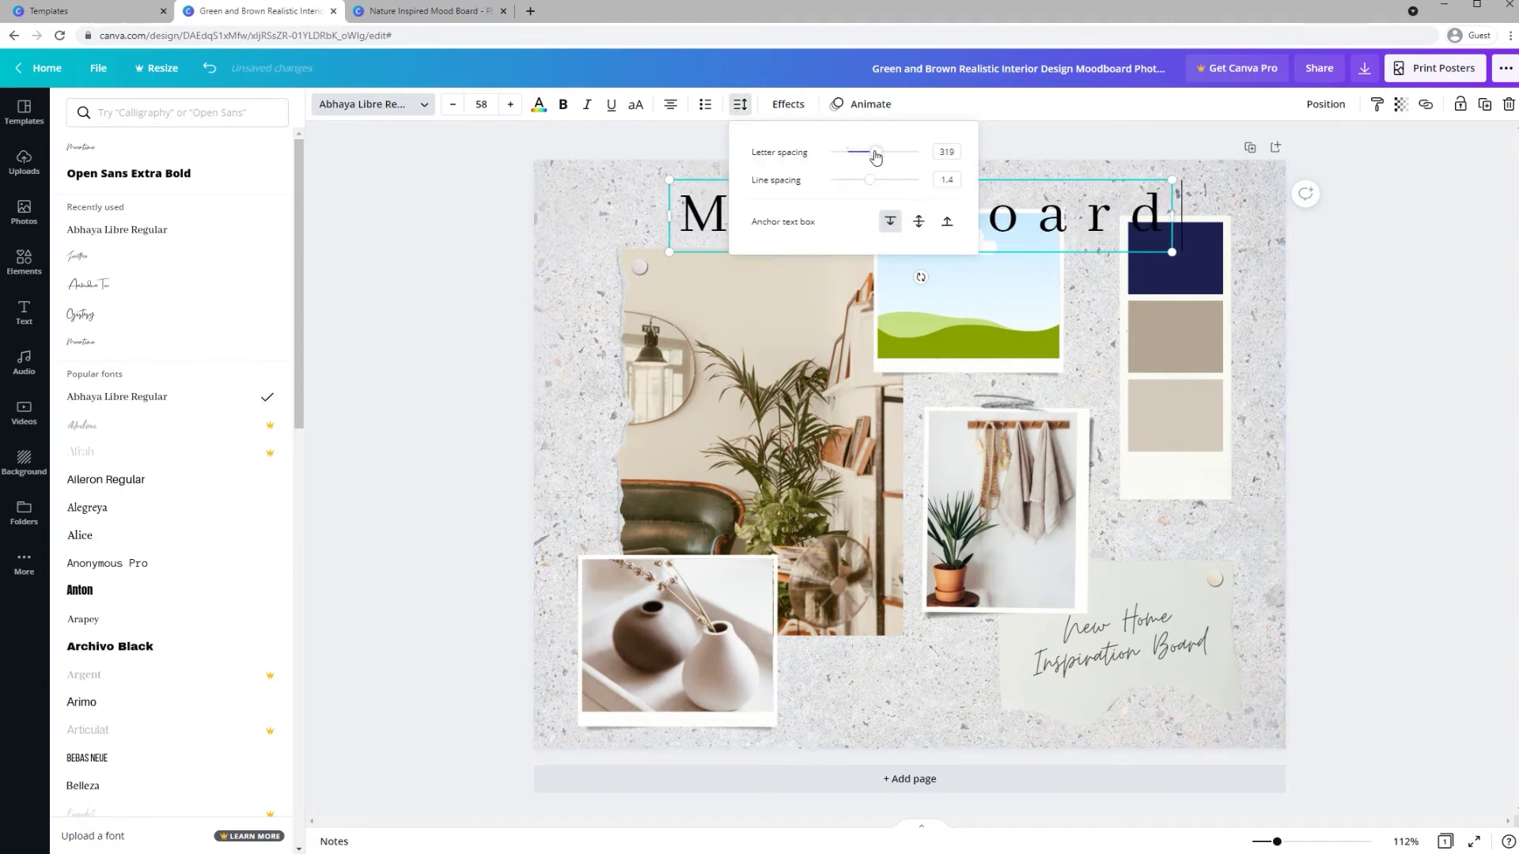
Step: Increase the line spacing of the 'New Home Inspiration Board' caption
click(1143, 616)
double_click(1143, 615)
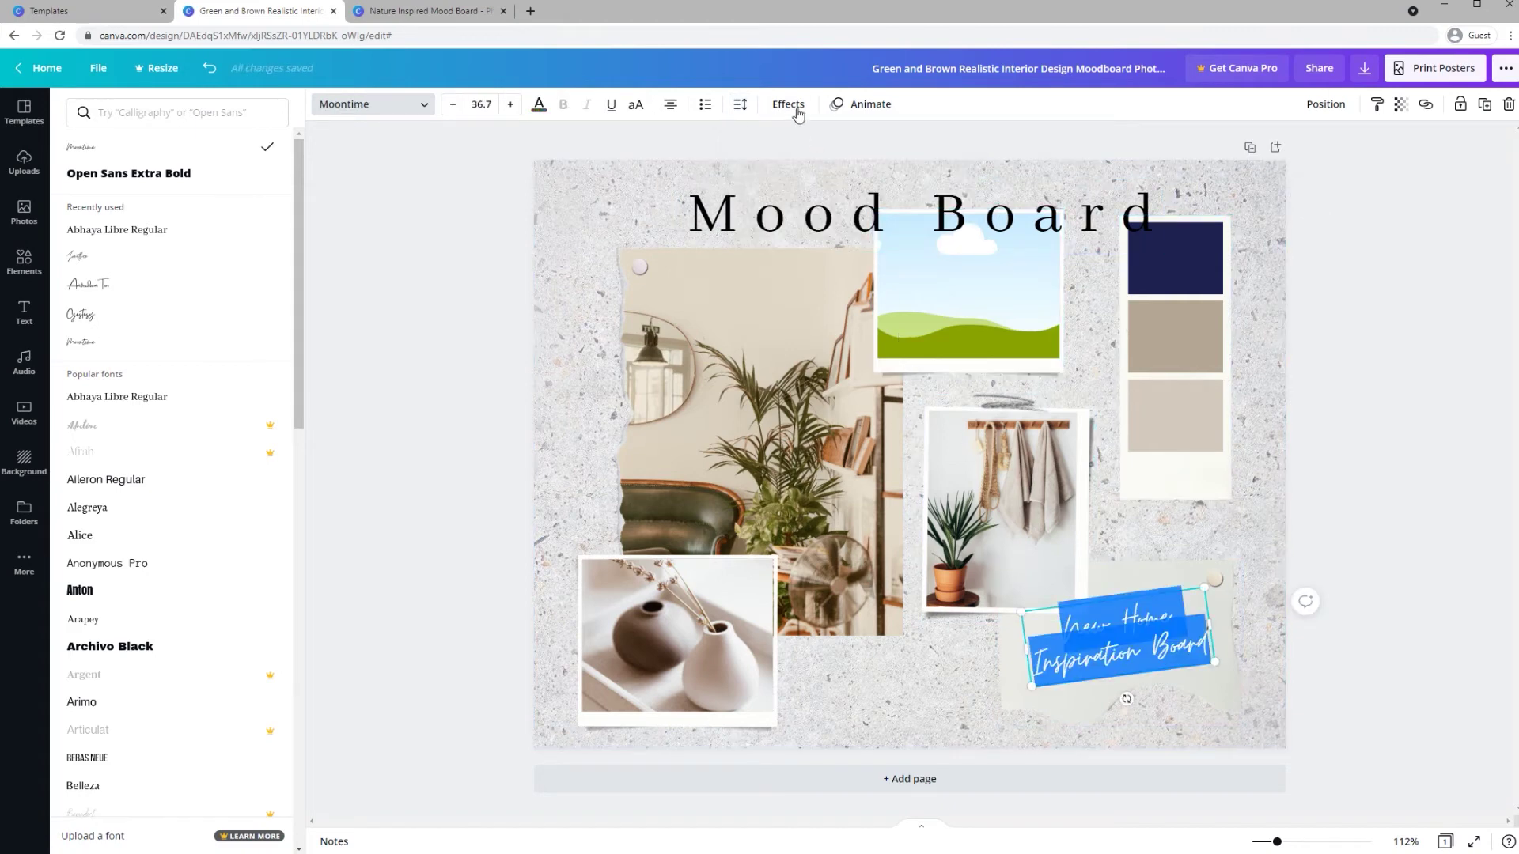
click(743, 107)
drag(839, 181, 870, 180)
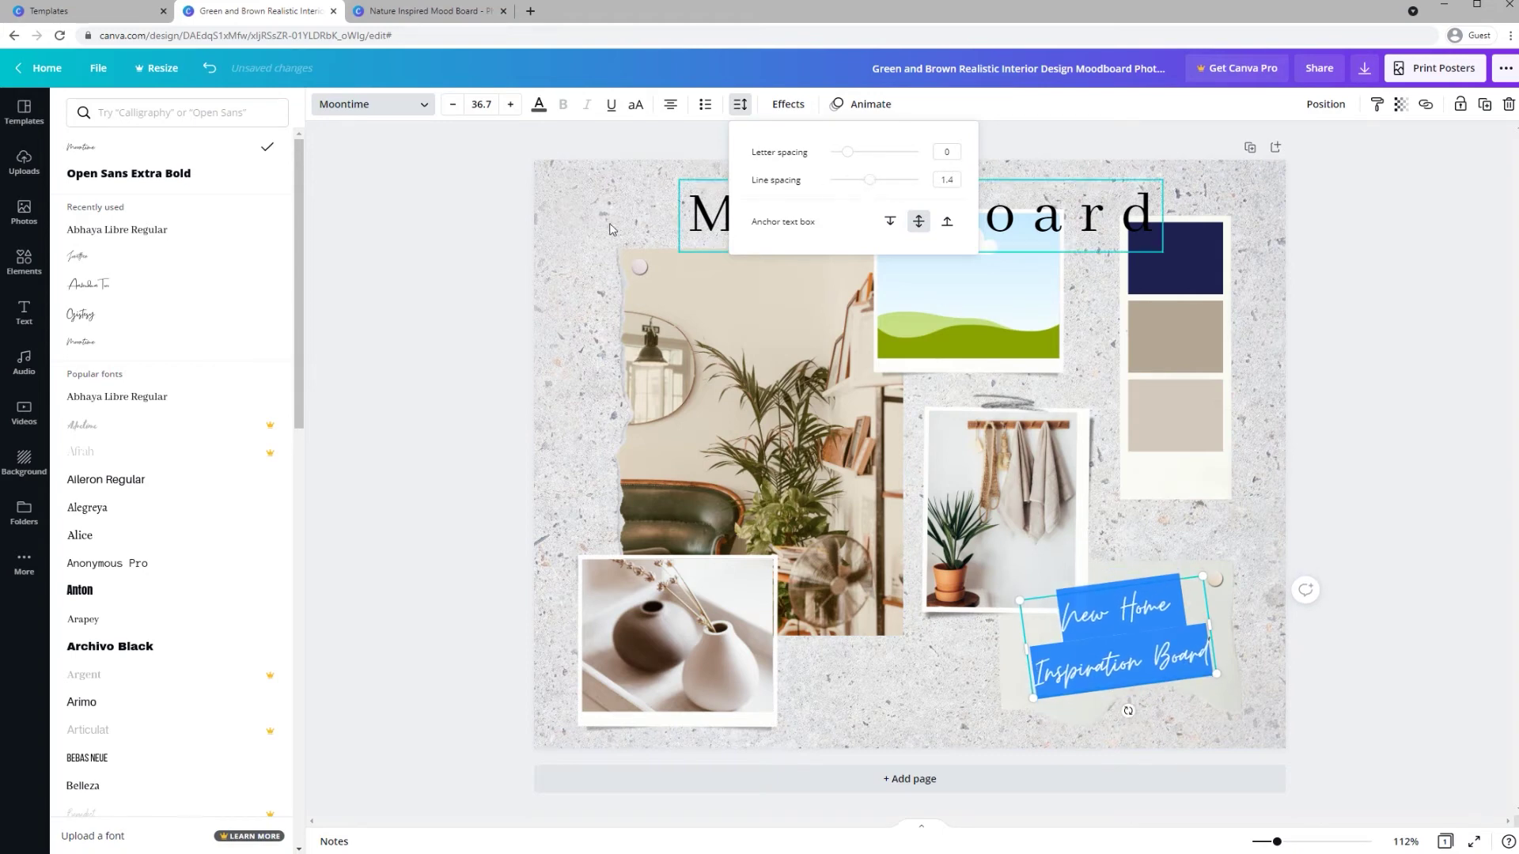
key(Escape)
key(Escape)
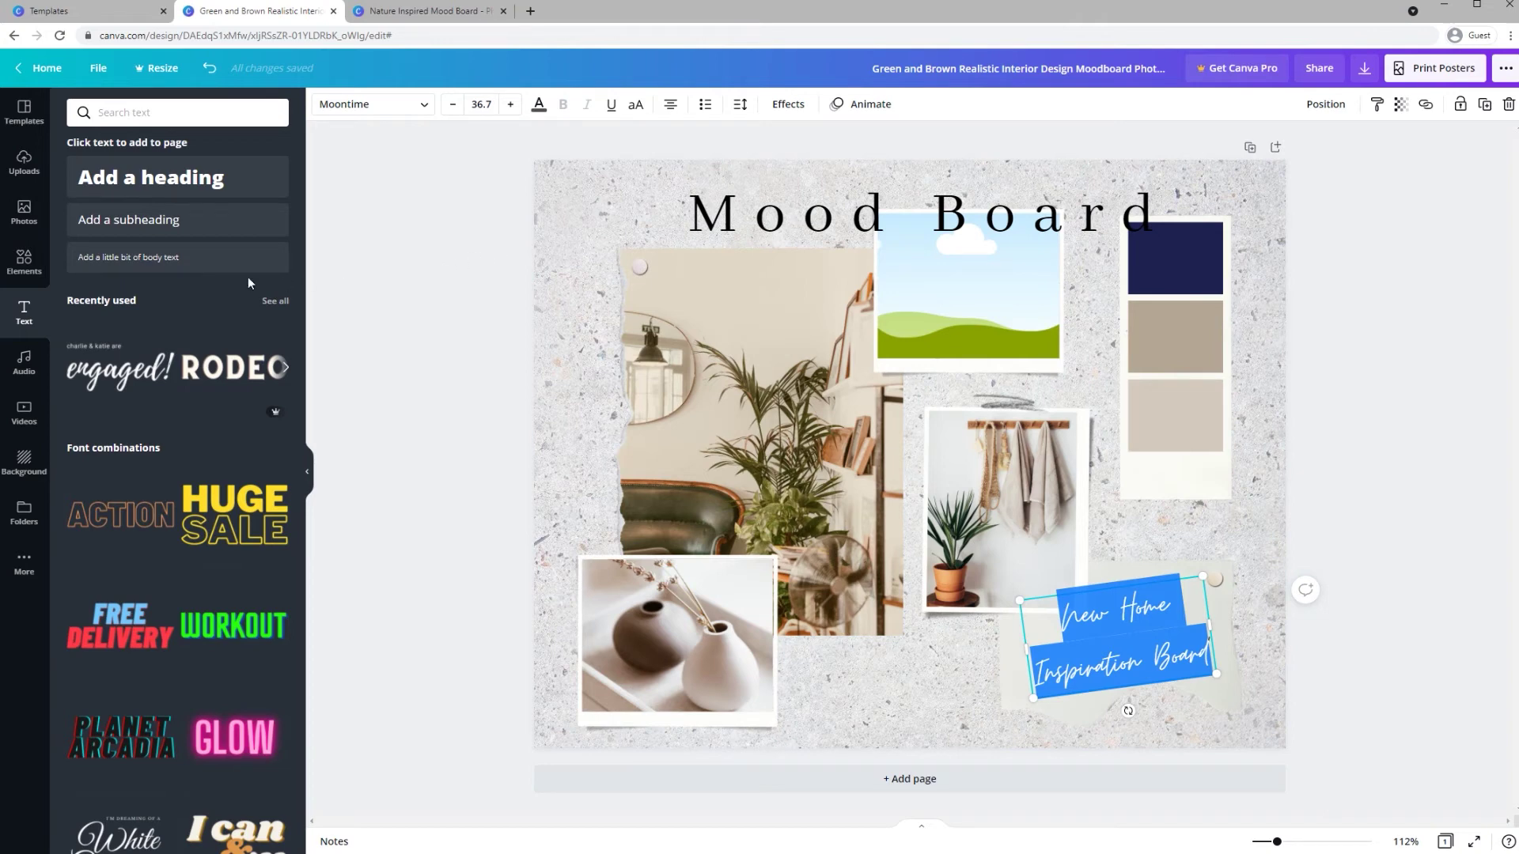
Step: Add the torn-paper accent from the Elements Paper category to the design
click(23, 265)
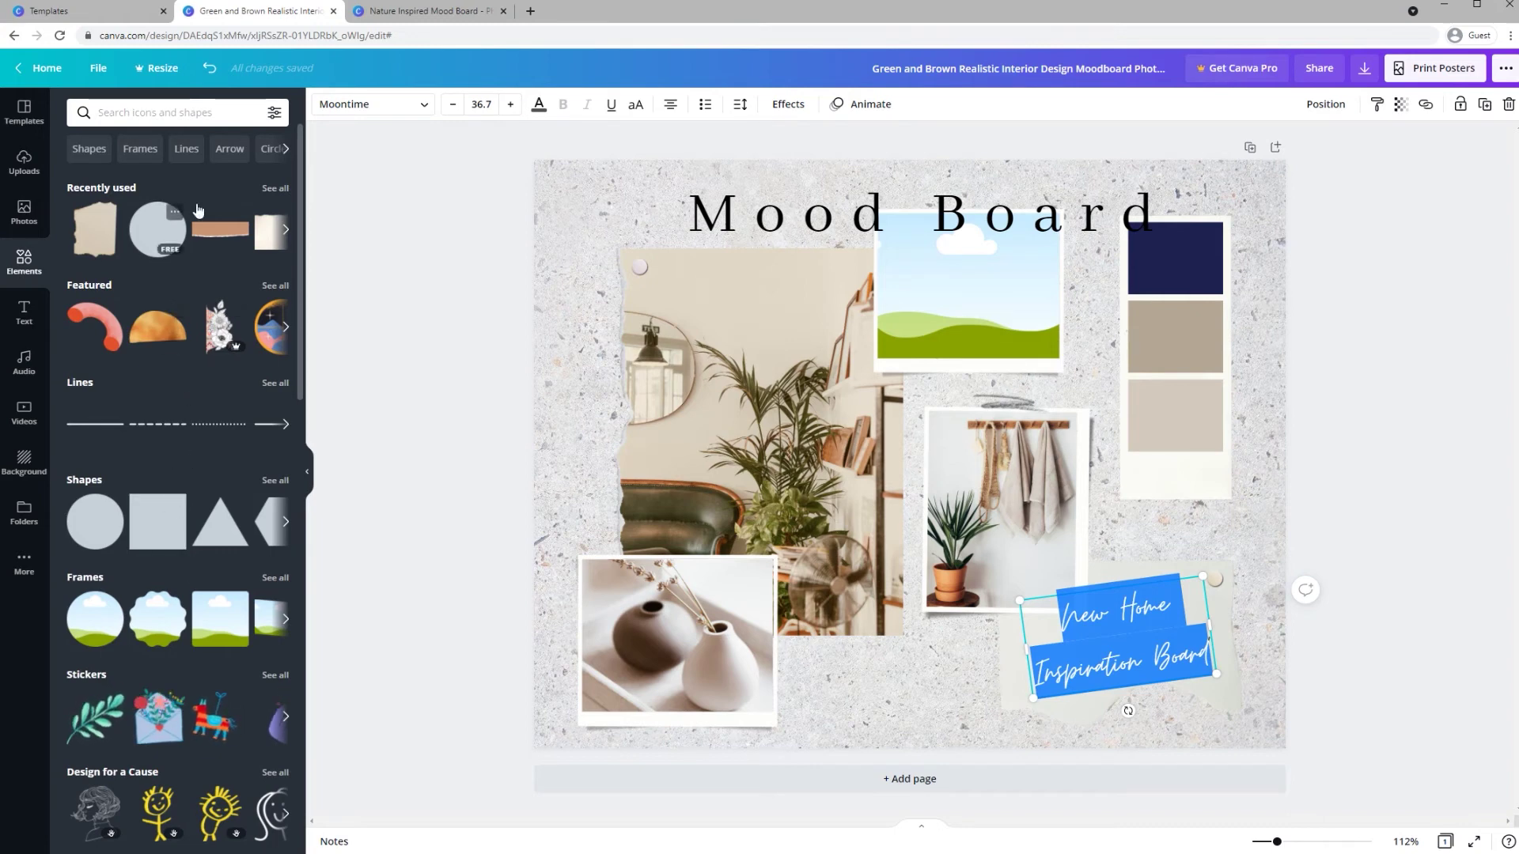
click(287, 154)
click(288, 153)
click(288, 153)
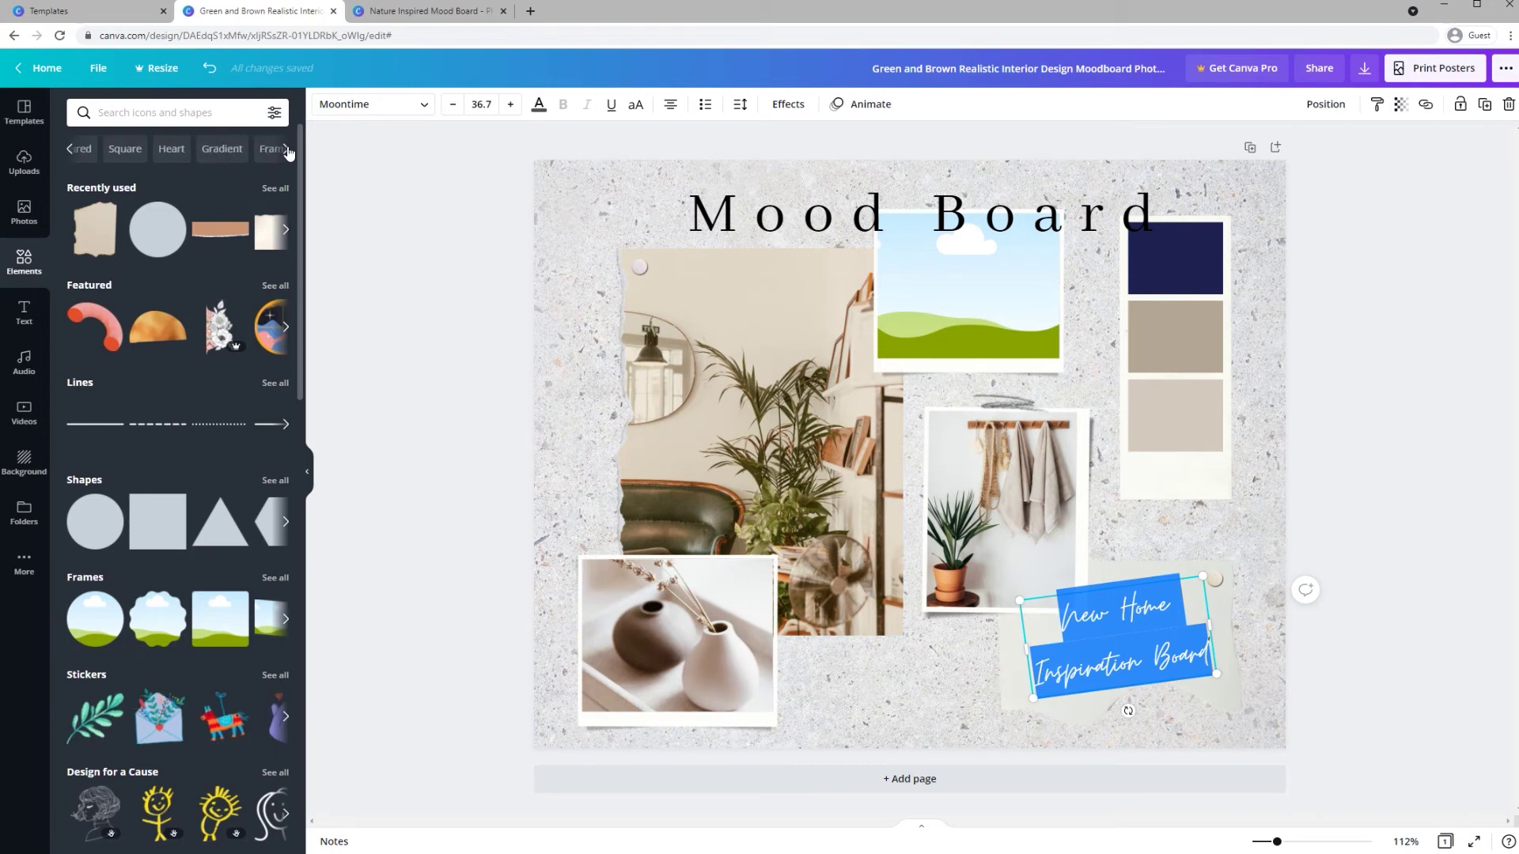
click(288, 152)
click(288, 153)
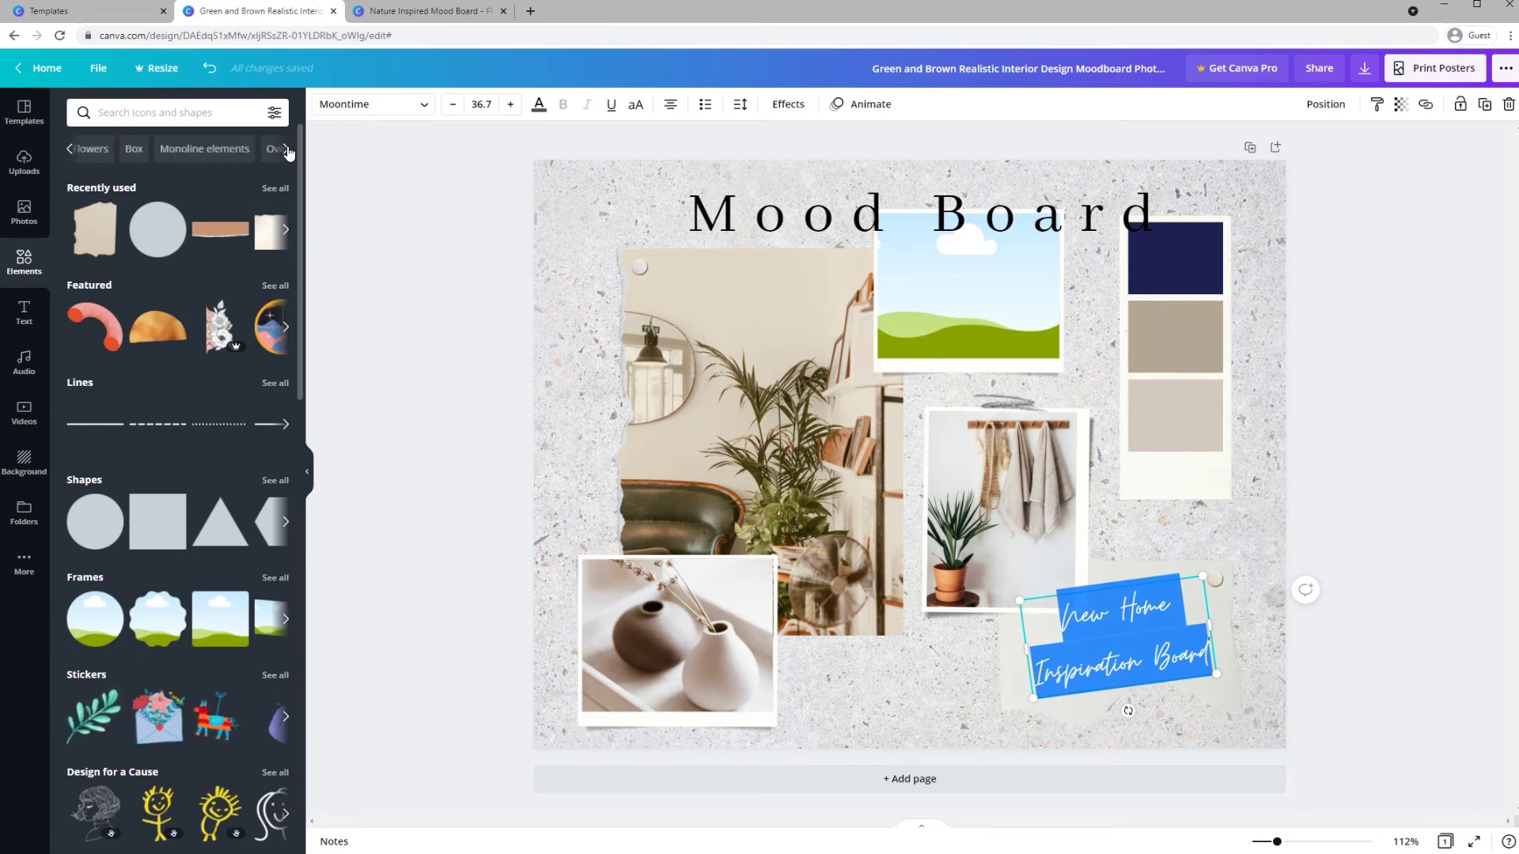
click(288, 152)
click(288, 153)
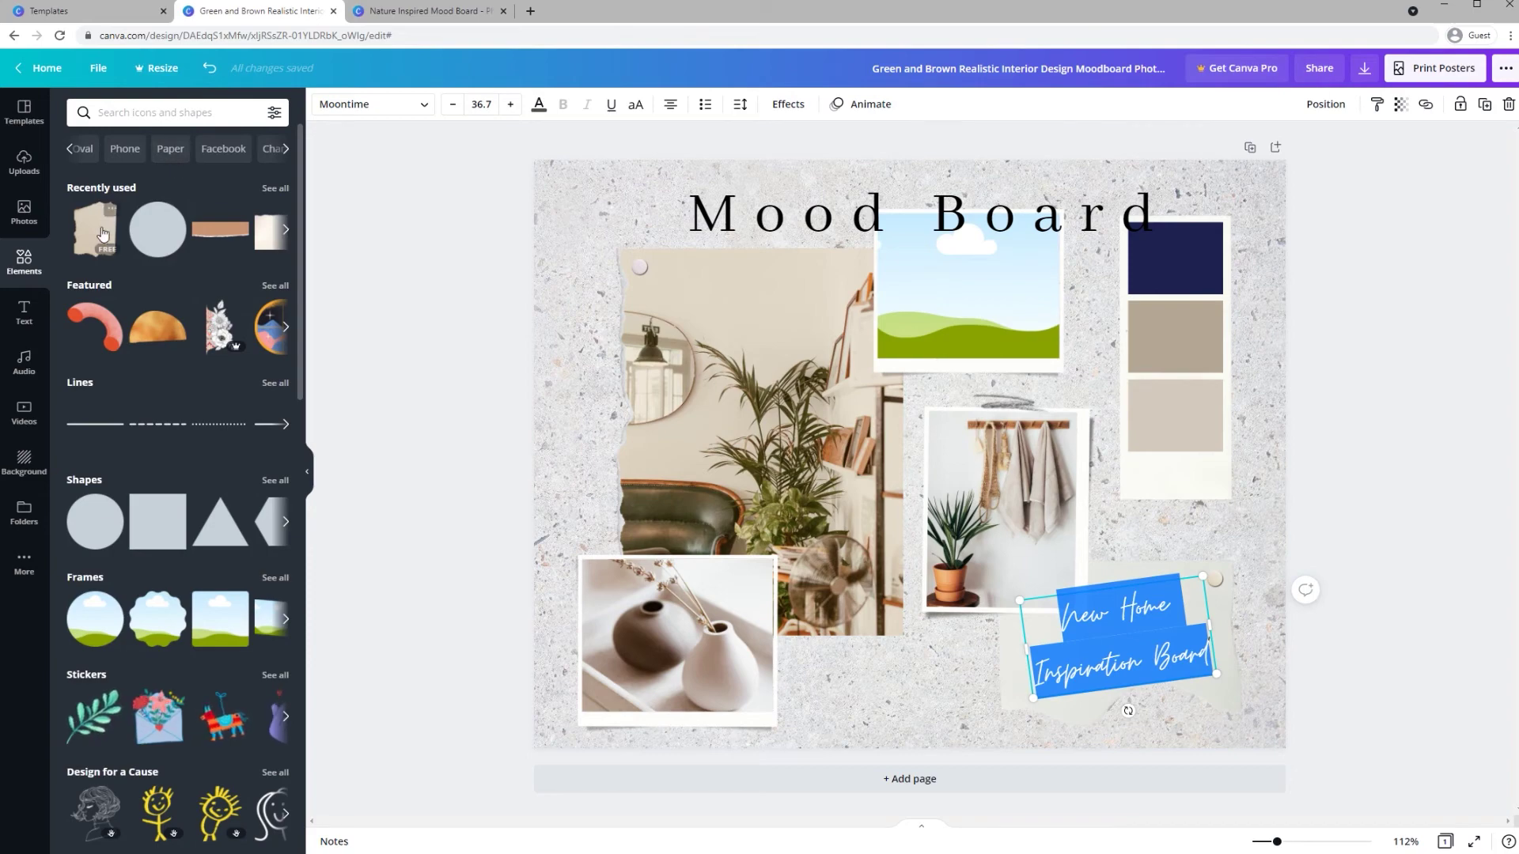
drag(95, 230, 1105, 227)
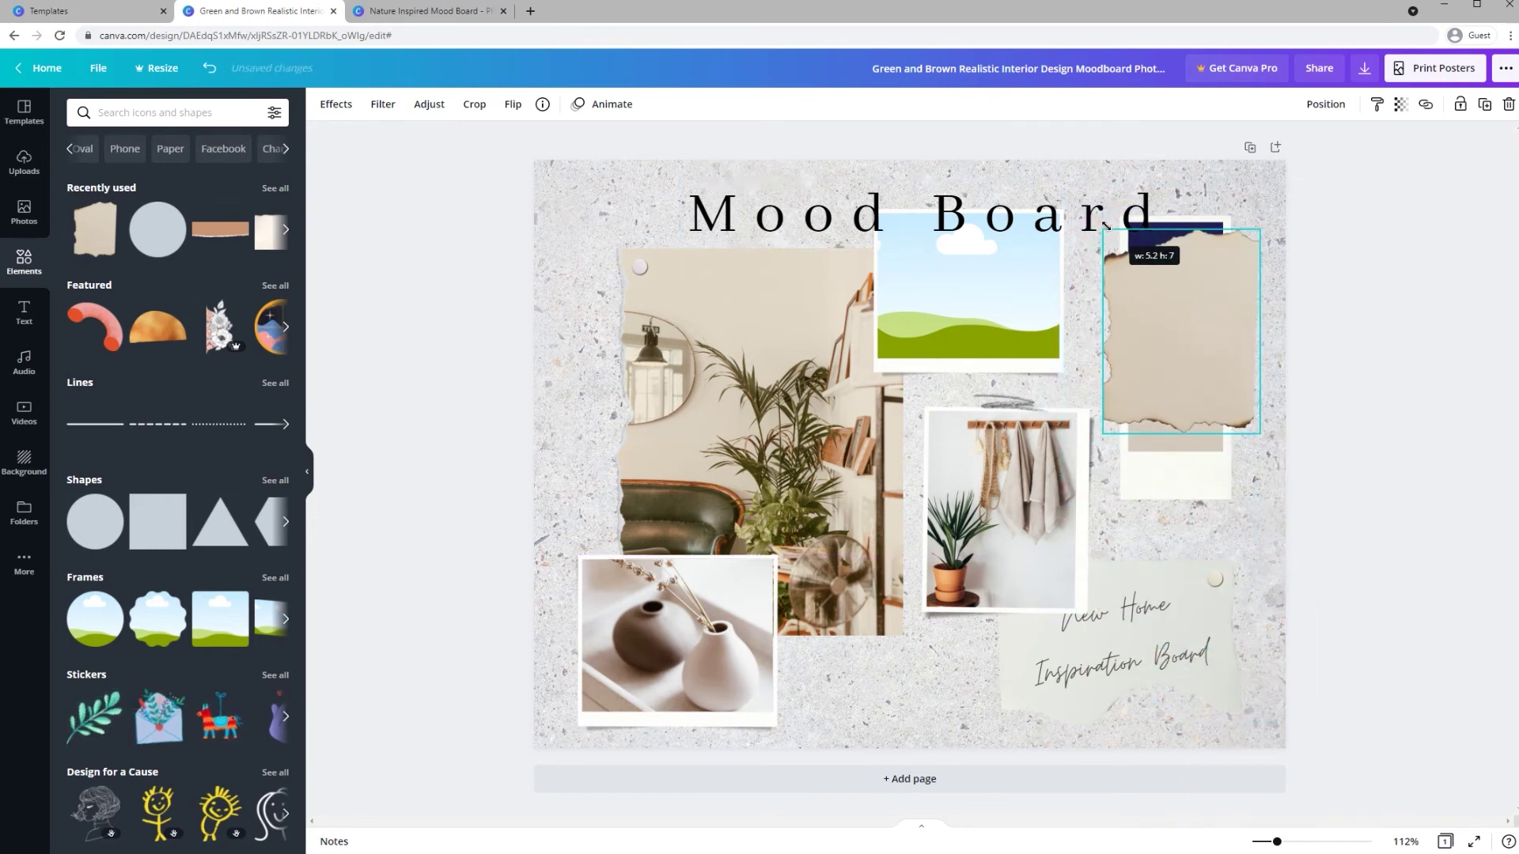
Step: Enlarge the torn paper top-right, send it behind the swatch card, and nudge the title up
drag(1157, 370, 1124, 301)
right_click(1124, 300)
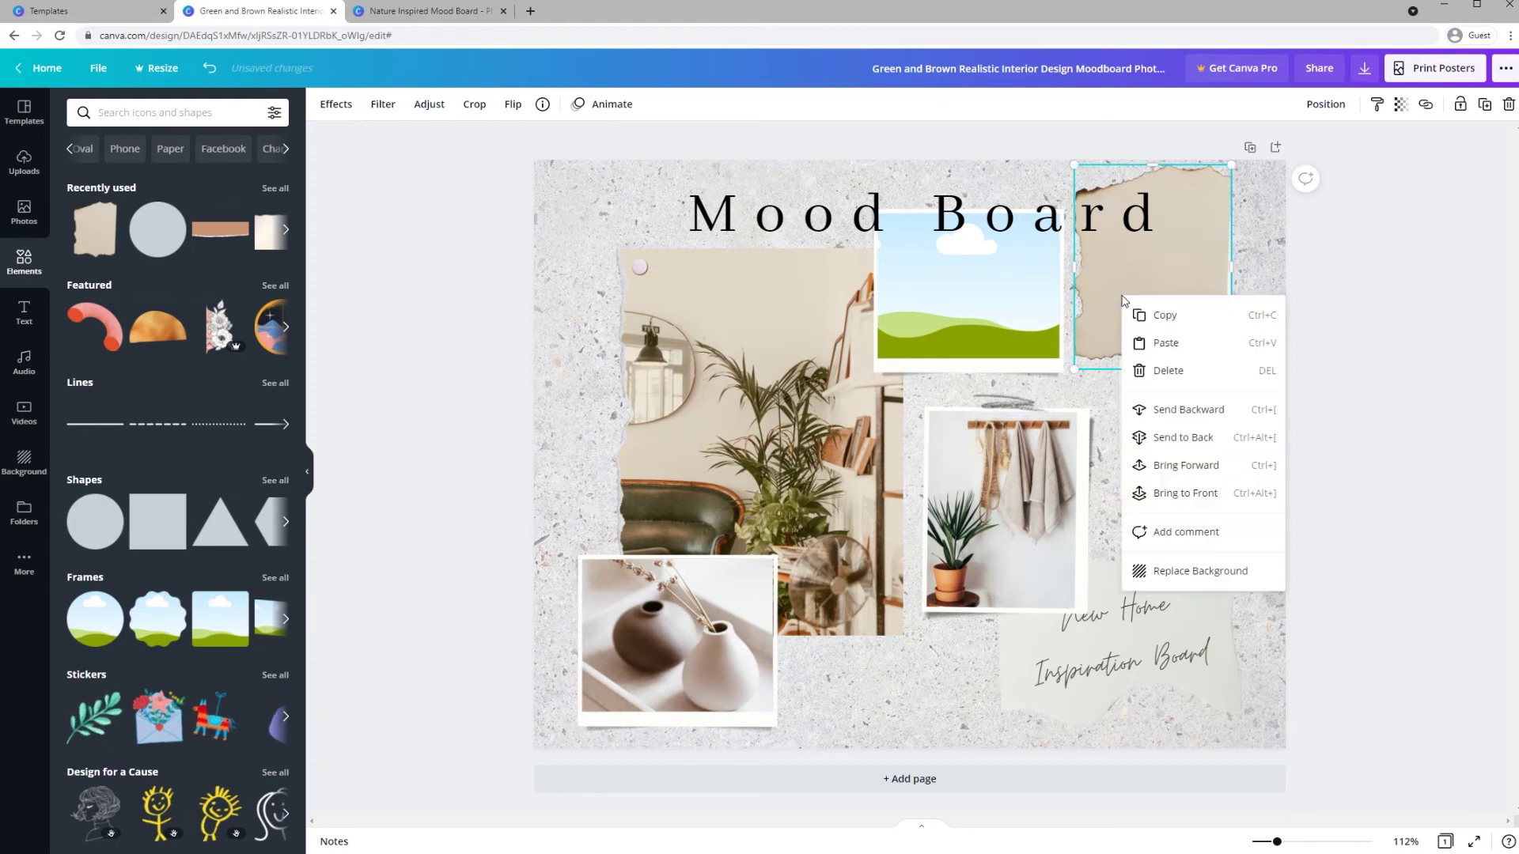
click(1161, 438)
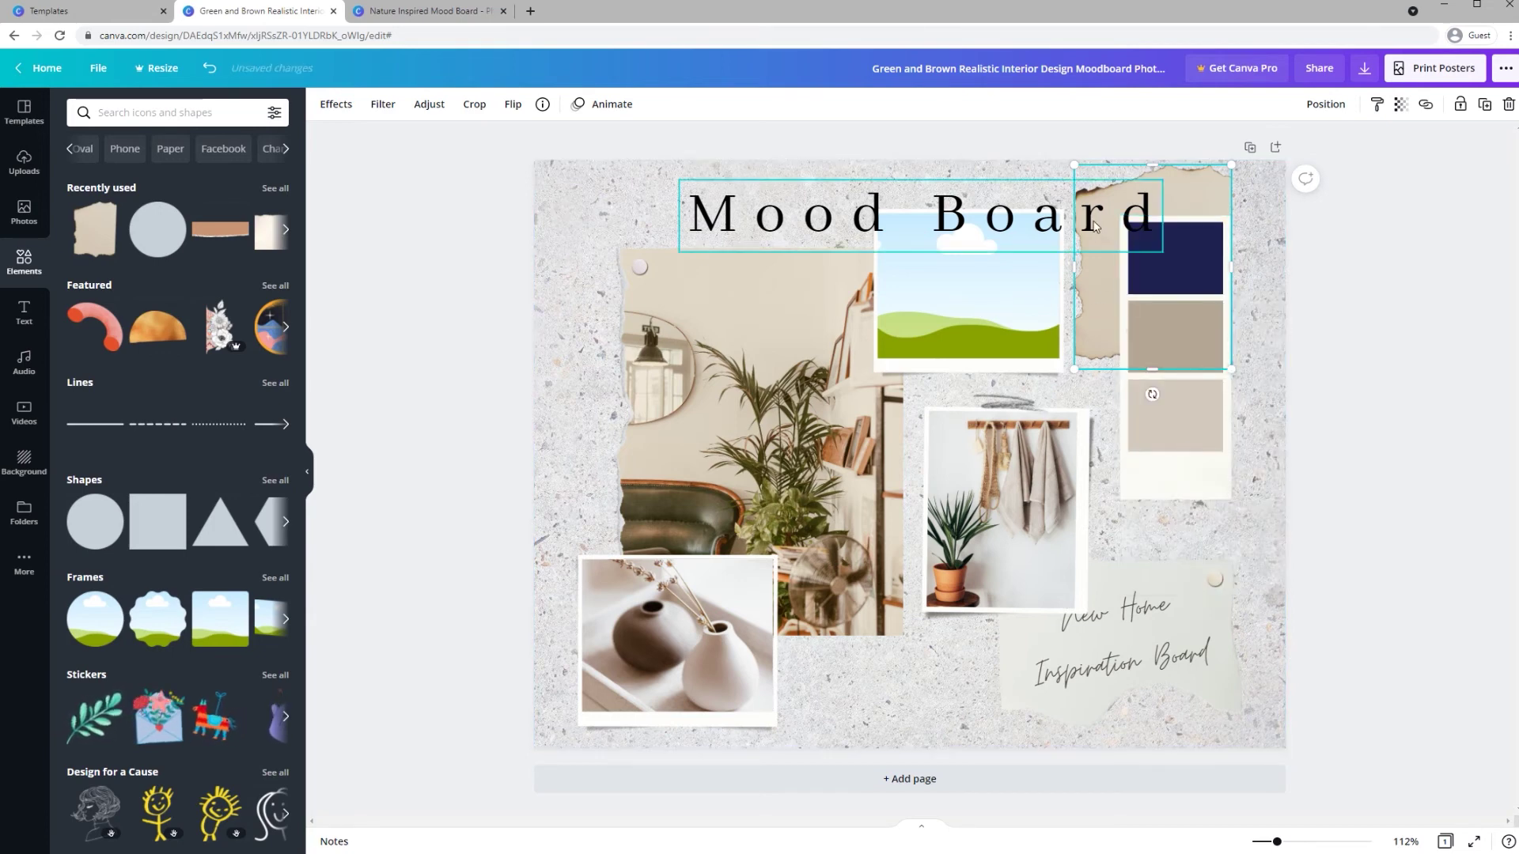
drag(1095, 227, 1085, 210)
click(1248, 254)
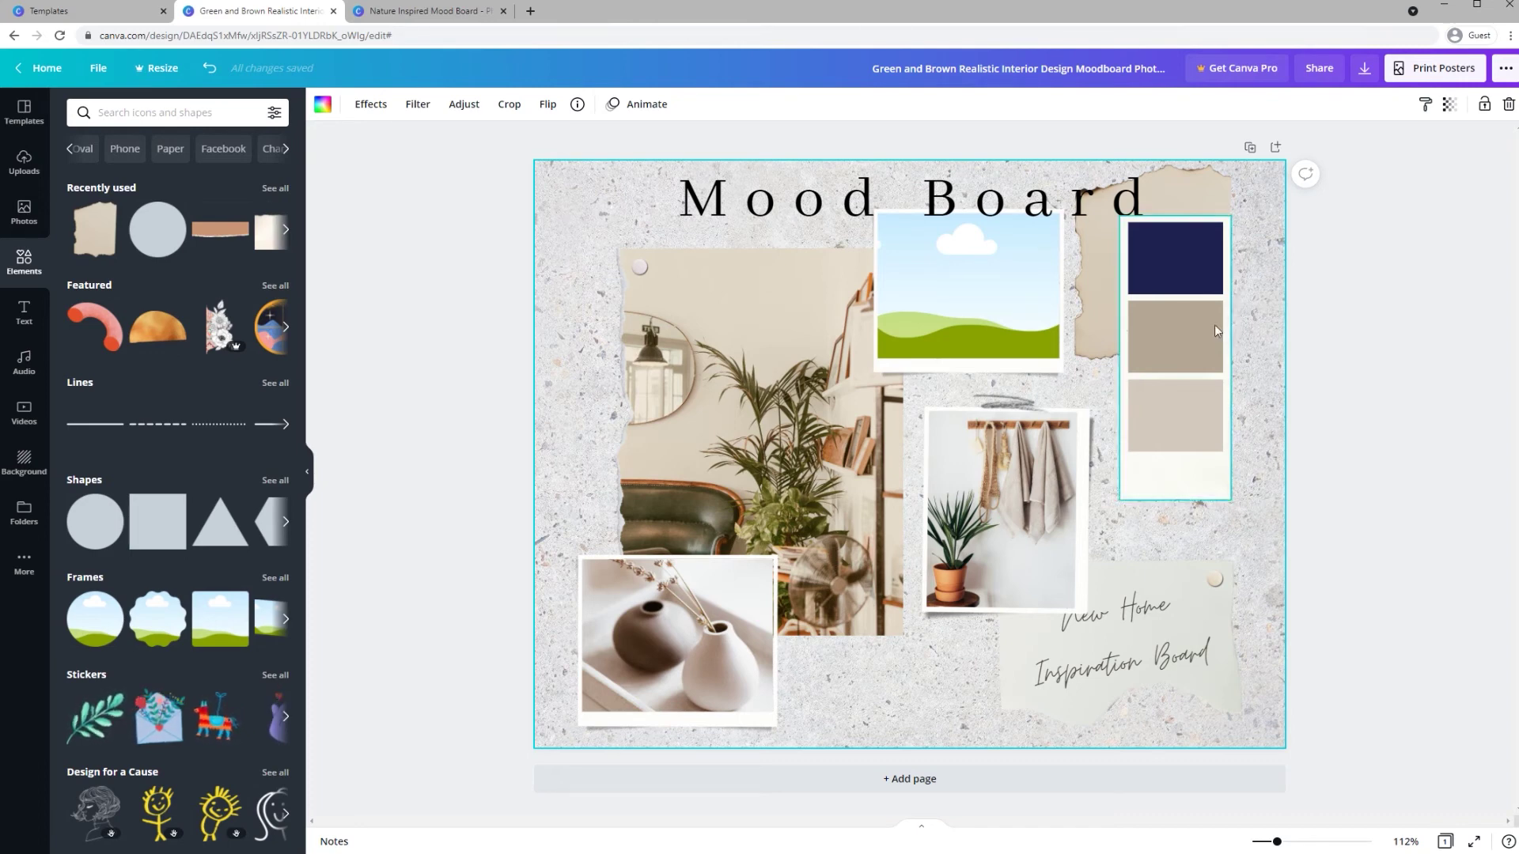
Step: Delete the palette card and add a small white circle at the right
click(1190, 317)
key(Delete)
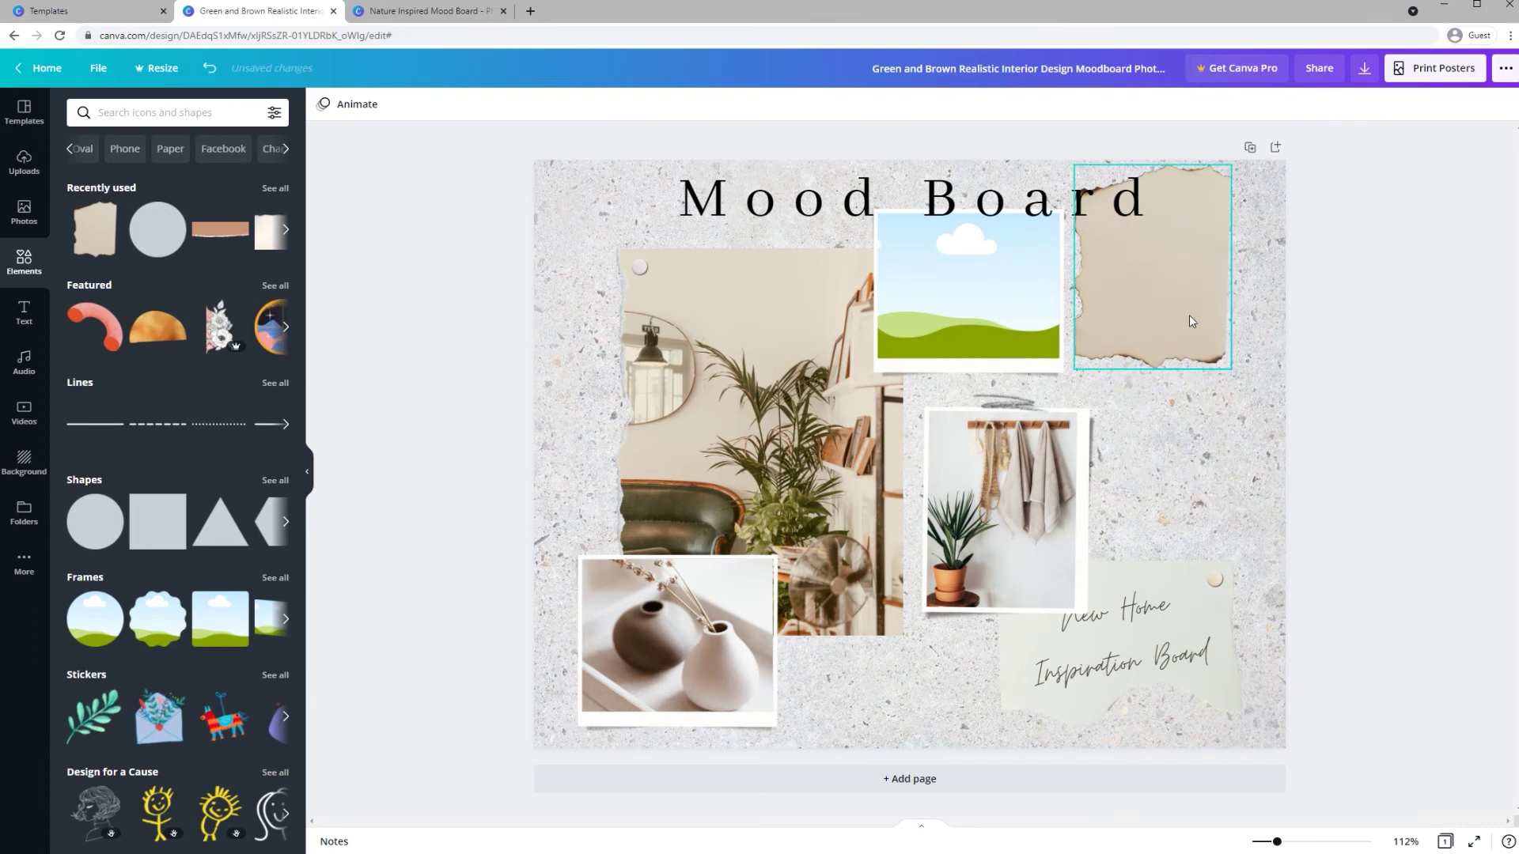
drag(102, 522, 1057, 457)
click(322, 104)
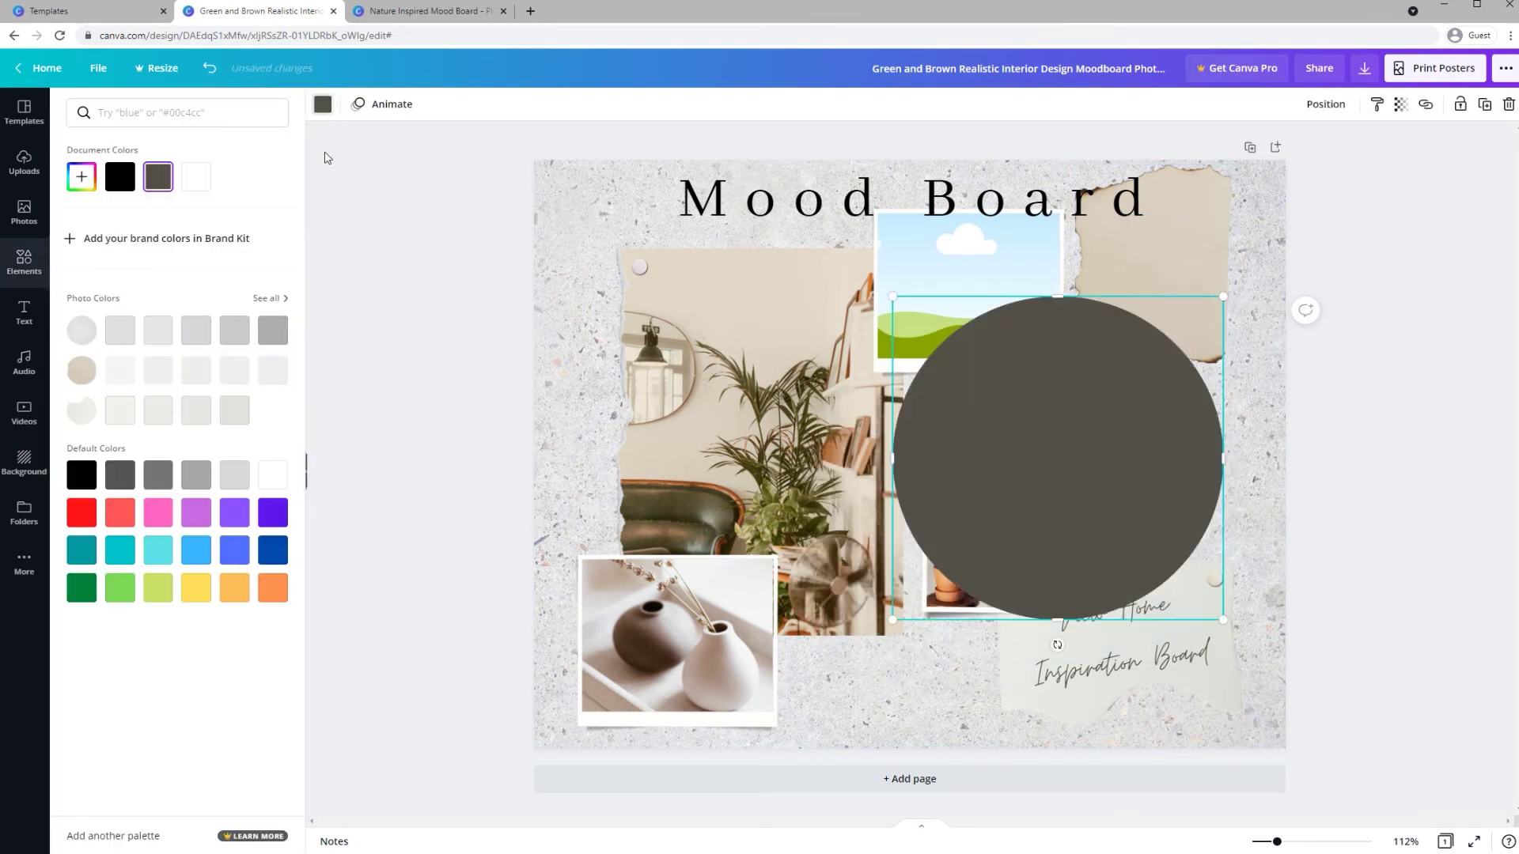
click(272, 475)
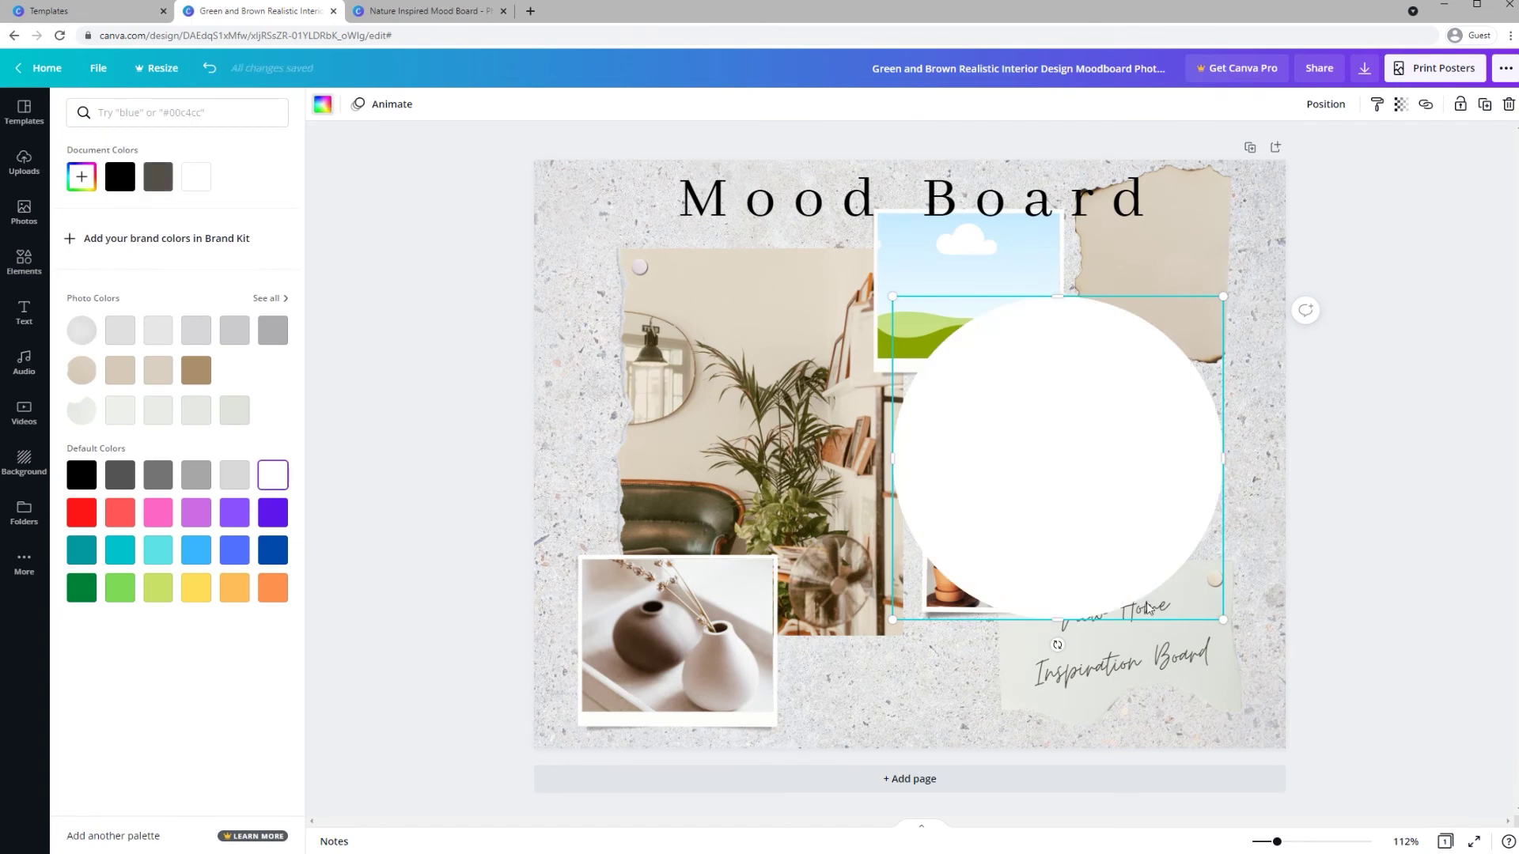
drag(1220, 614, 1232, 243)
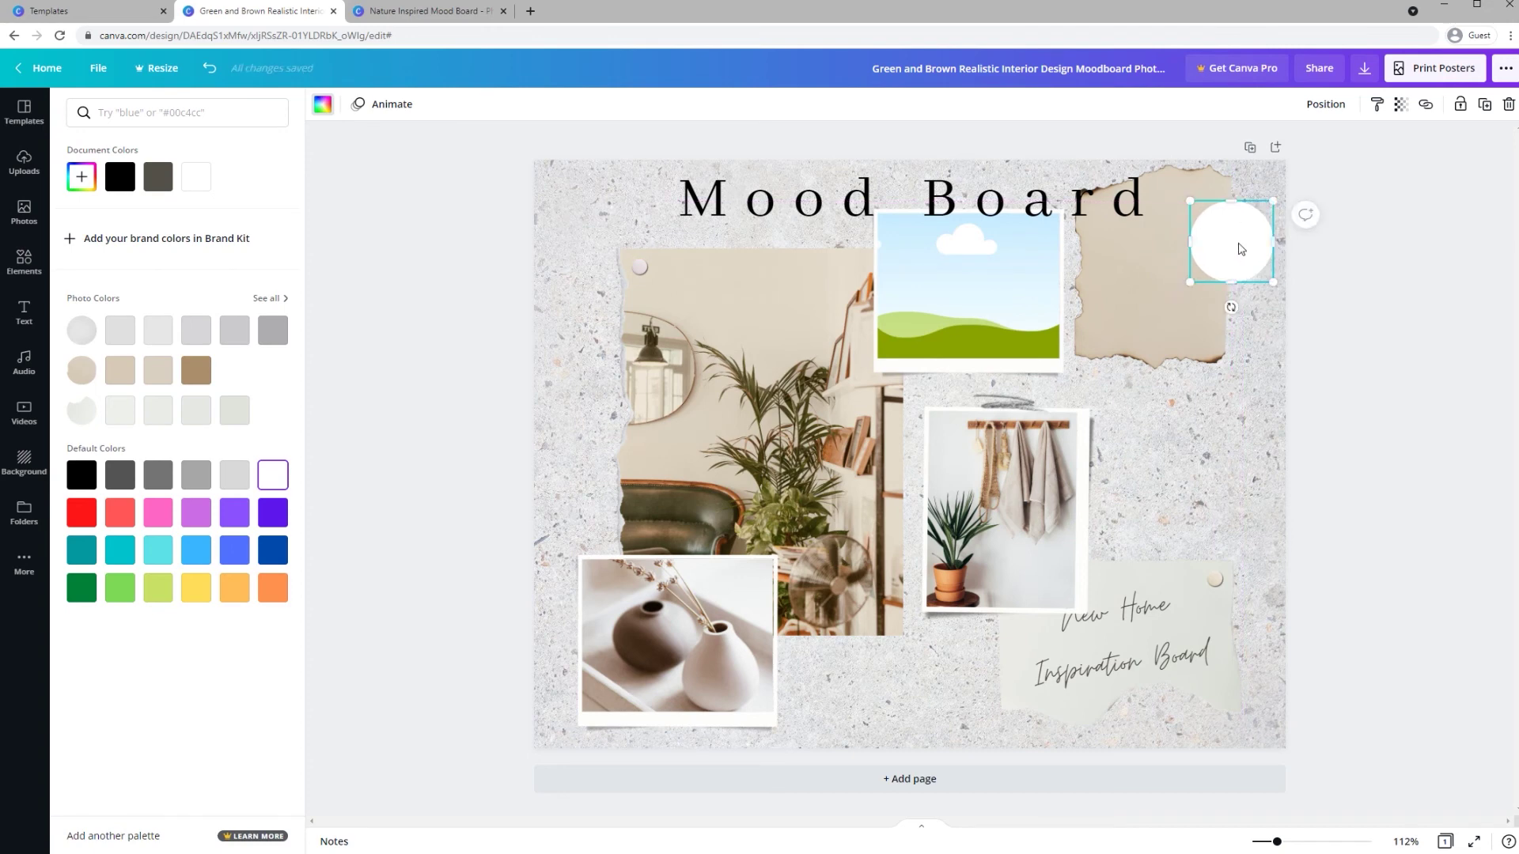
Step: Add a dark grey #545049 inner circle in the ring and copy the swatch twice below
click(1484, 104)
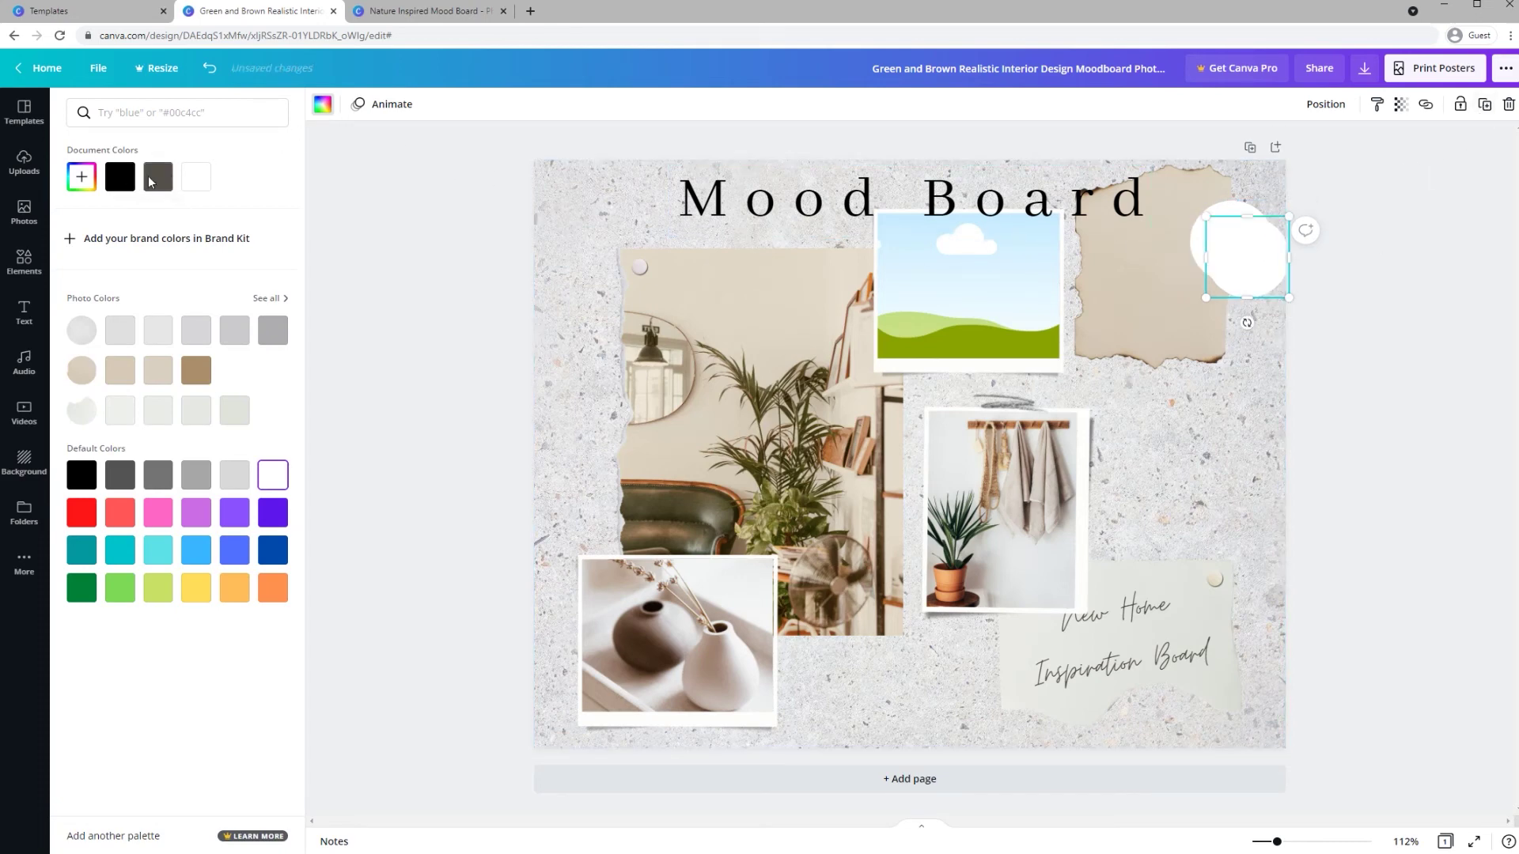
click(151, 183)
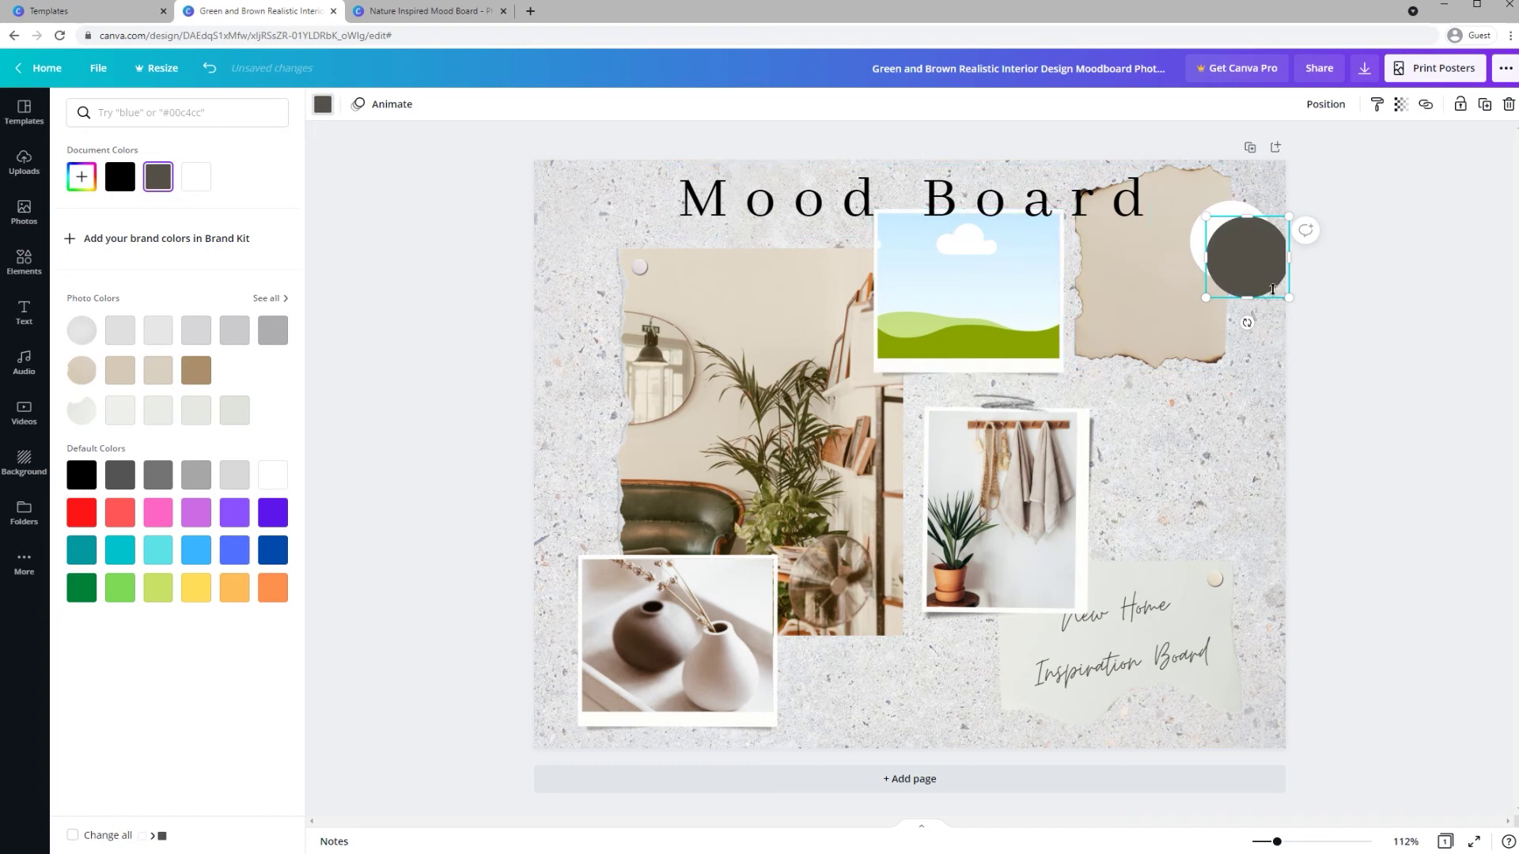
drag(1291, 299, 1242, 245)
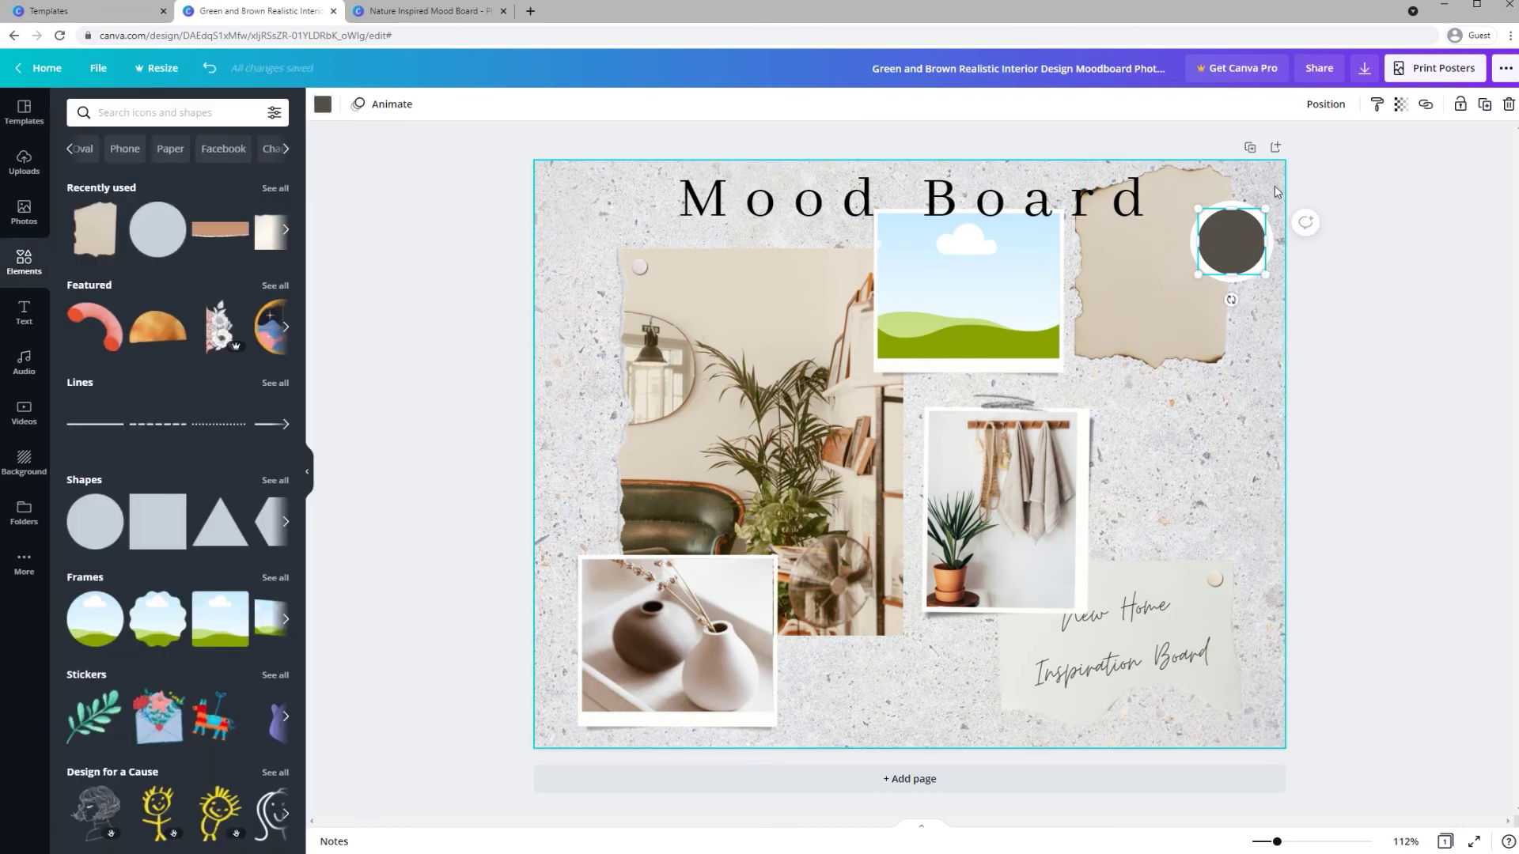
click(1276, 192)
shift+click(1250, 234)
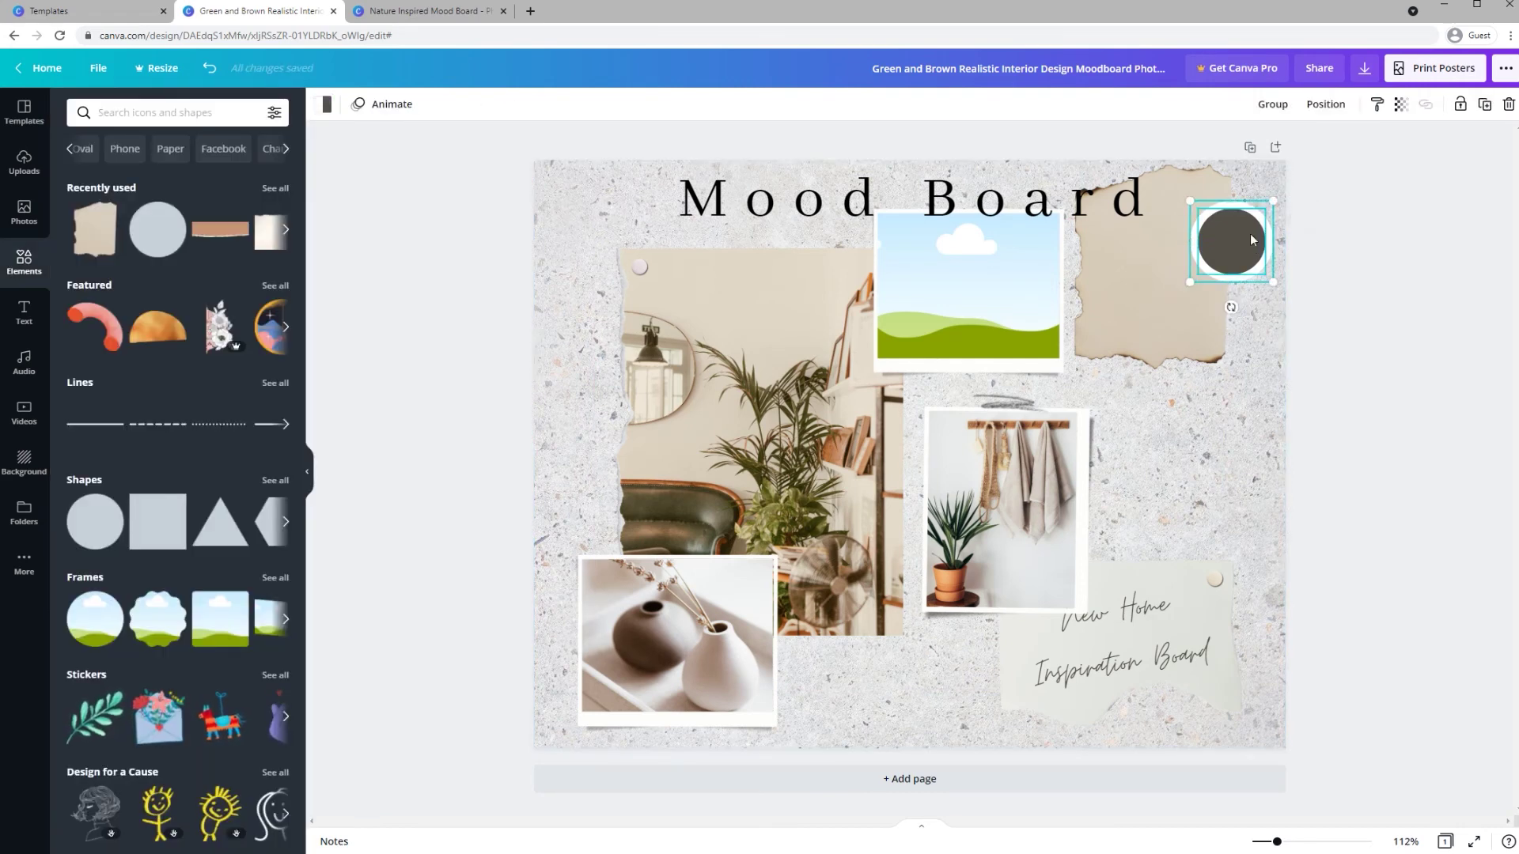
drag(1250, 235, 1234, 431)
click(1256, 344)
Step: Recolour the middle swatch grey and the bottom swatch light grey
click(1228, 340)
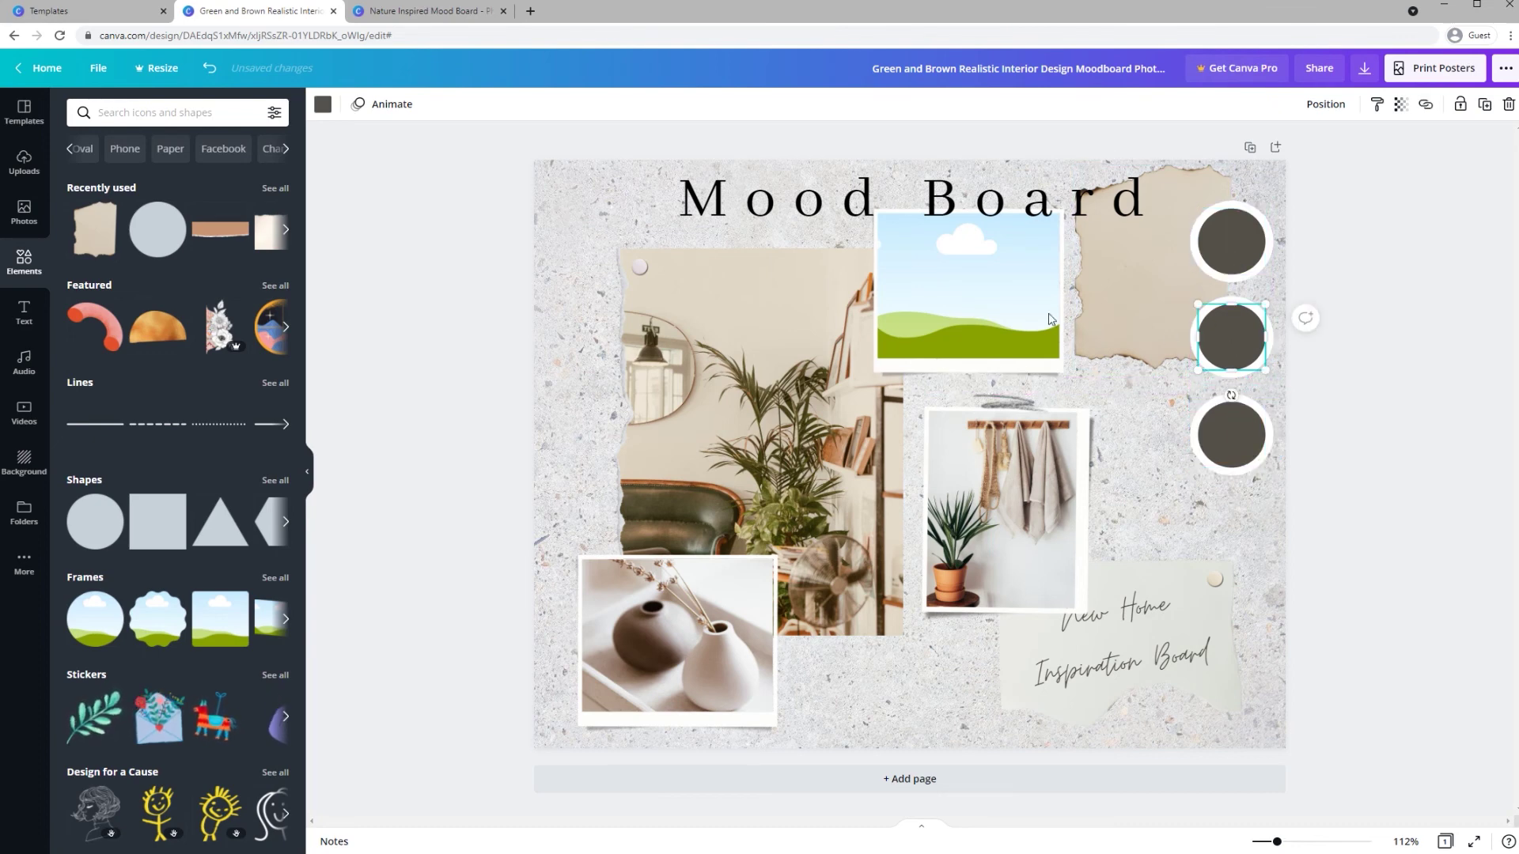
click(323, 104)
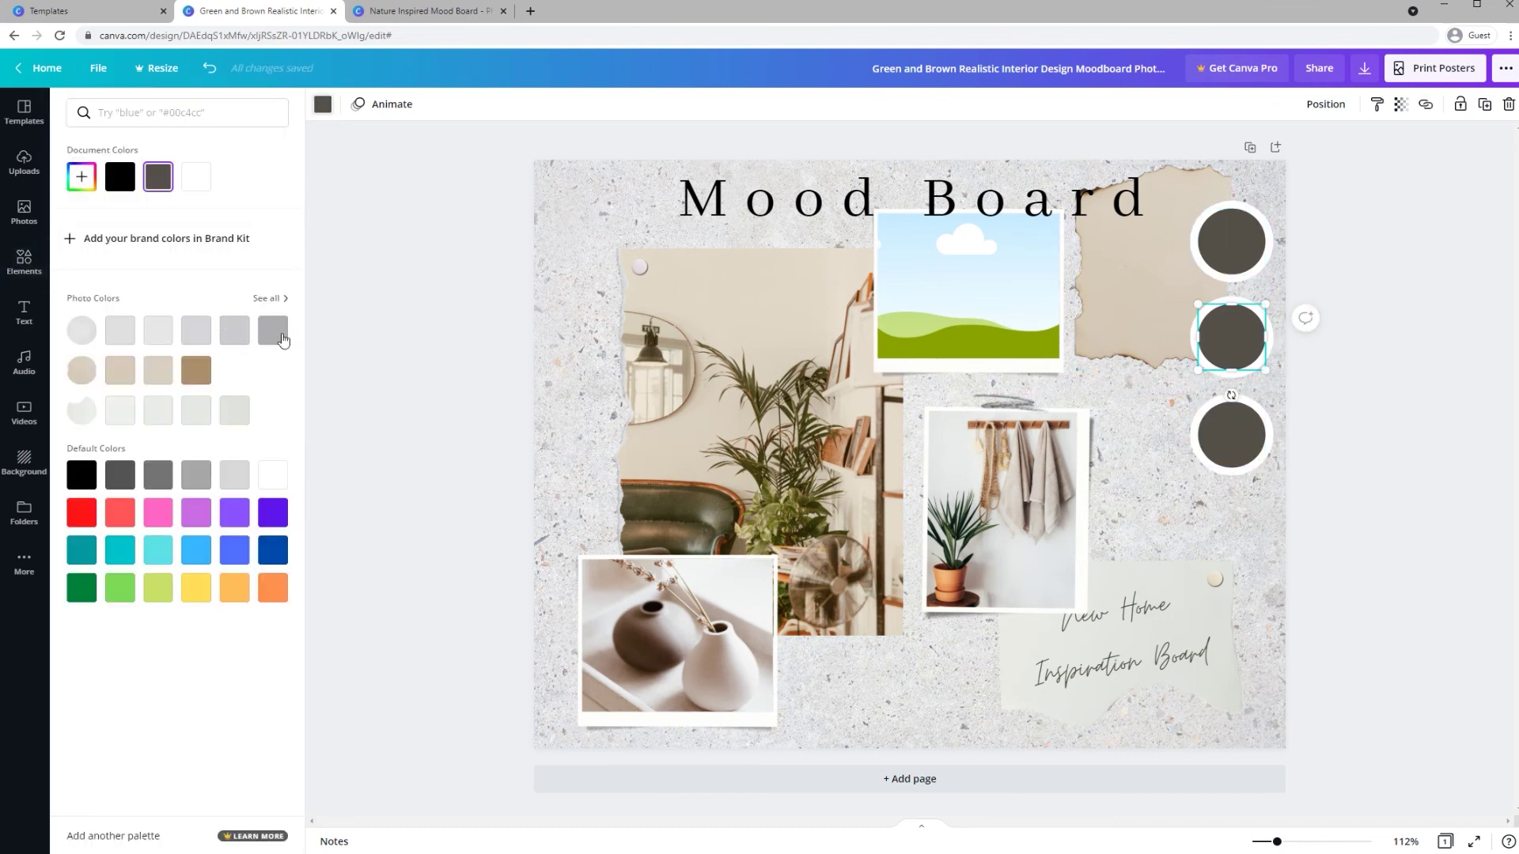
click(1233, 433)
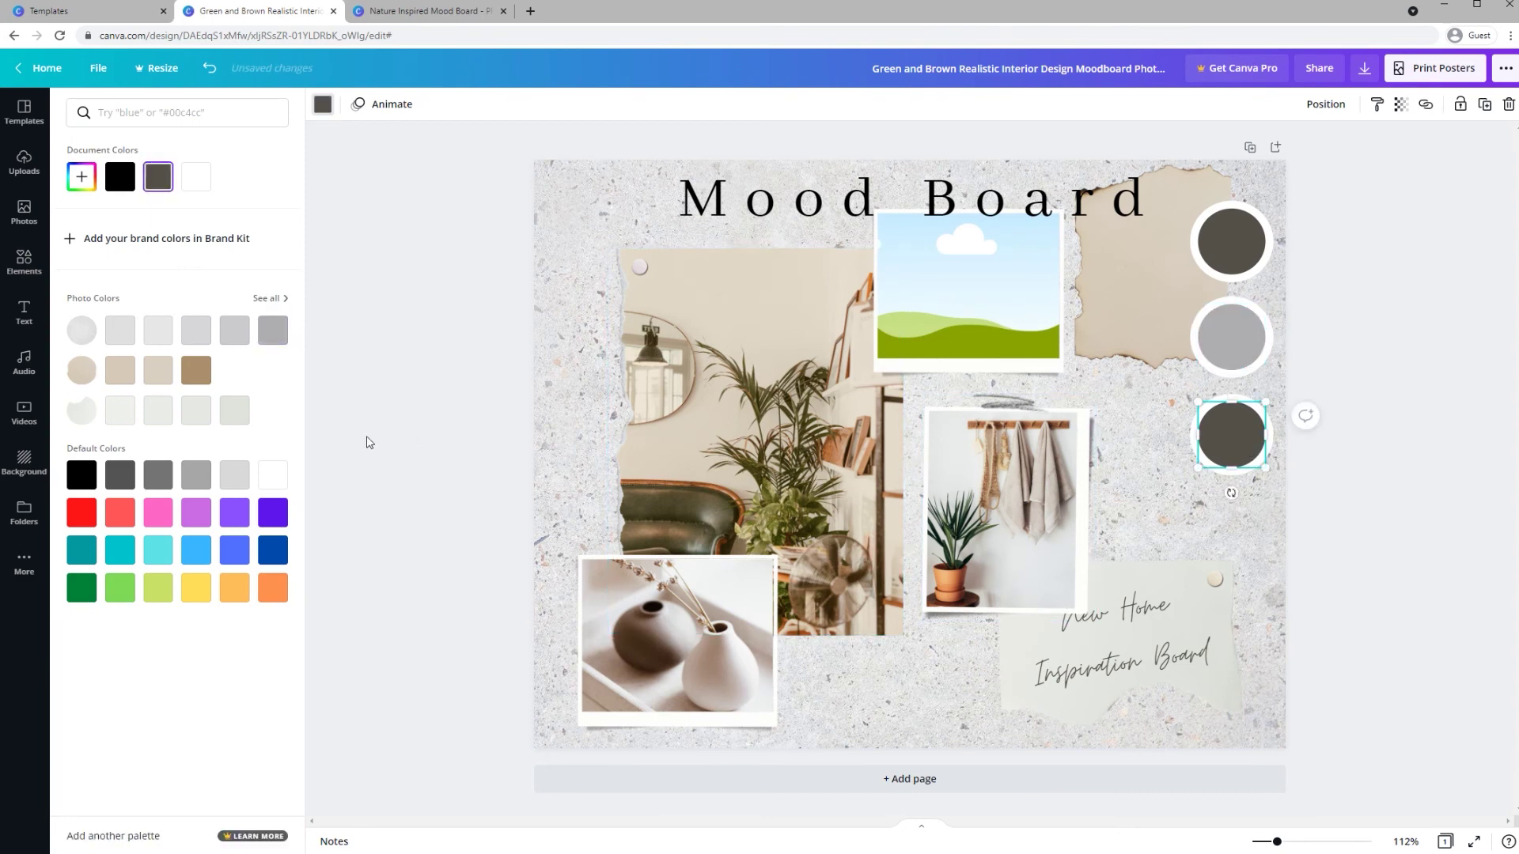
click(243, 417)
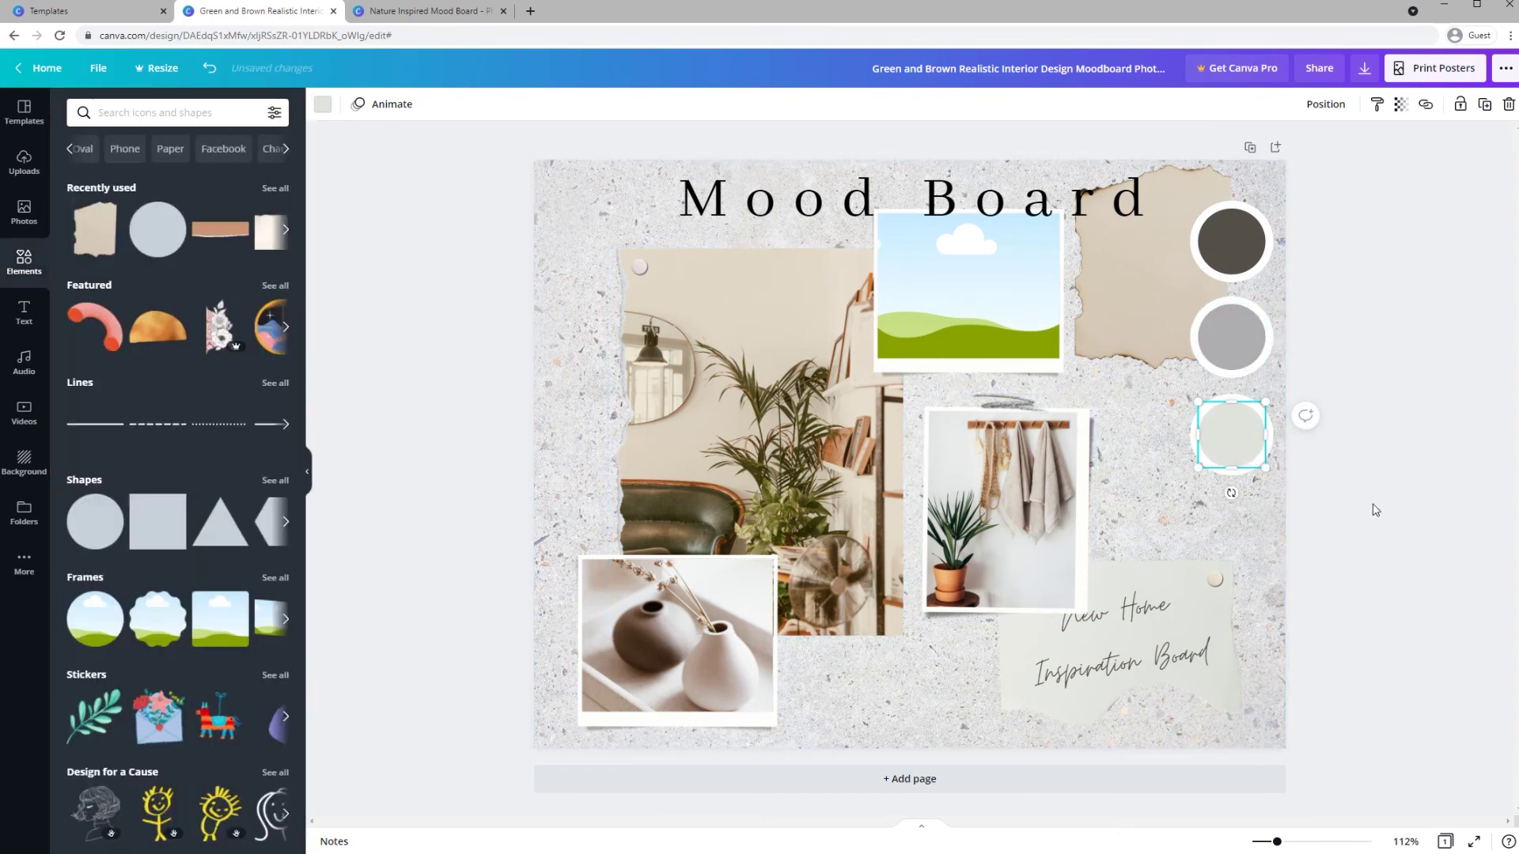
click(1376, 510)
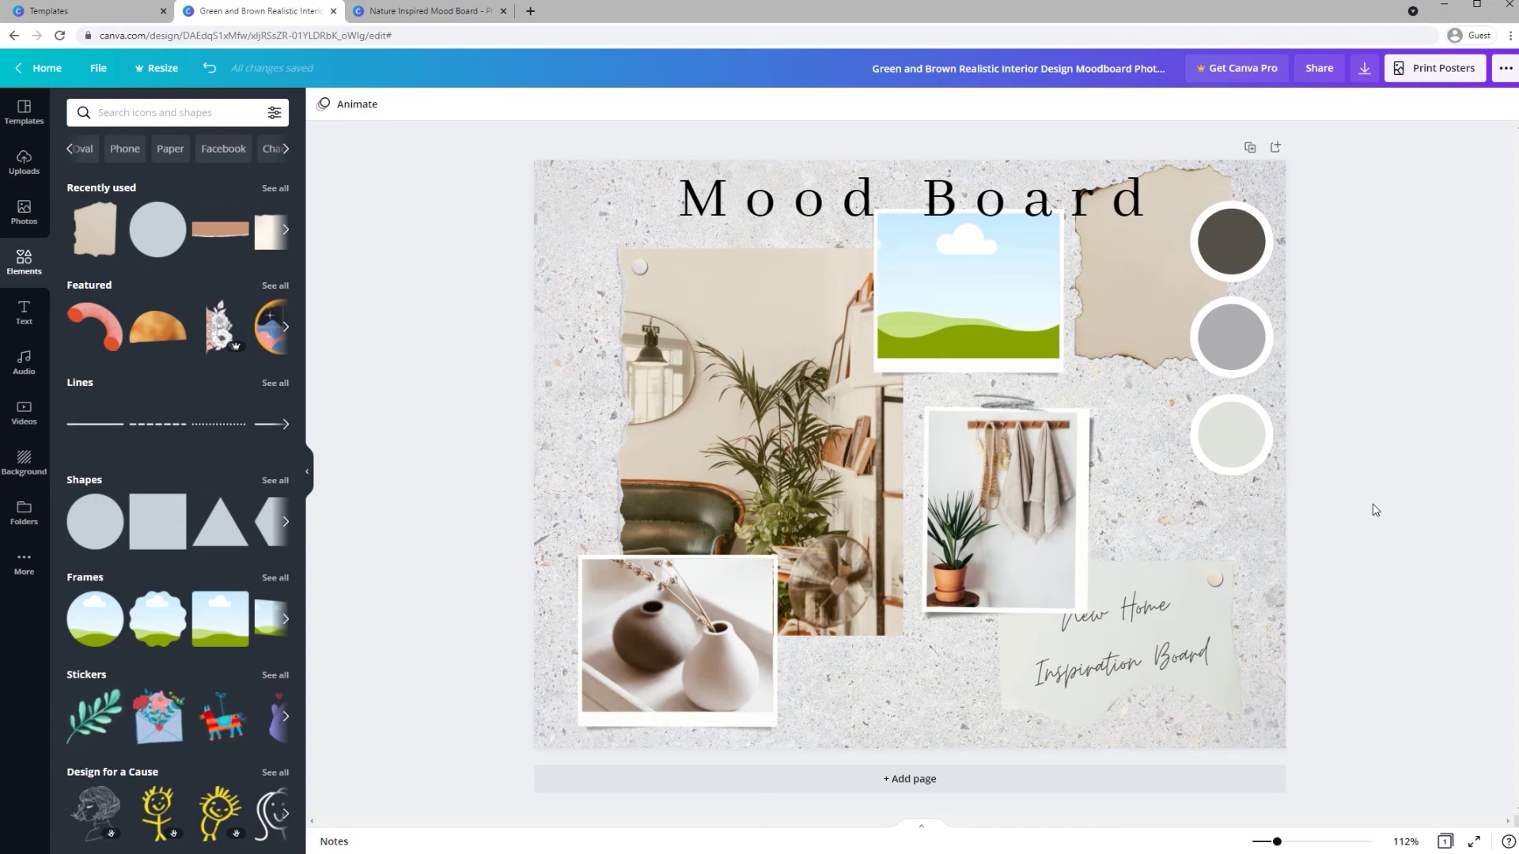
Step: Switch to the Nature Inspired Mood Board tab and open its Share panel
key(ctrl+Tab)
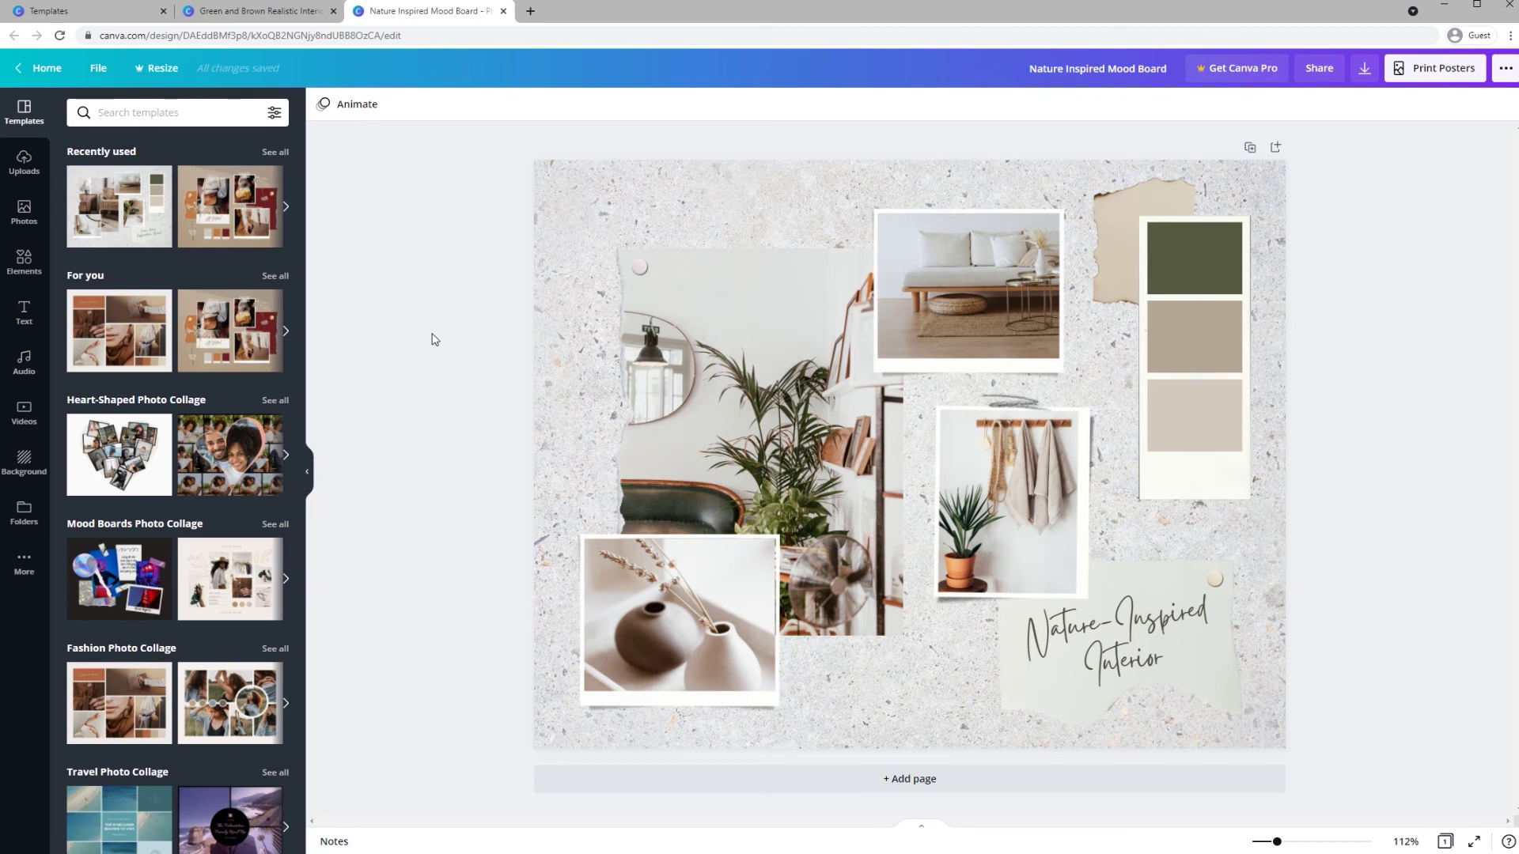
click(1319, 69)
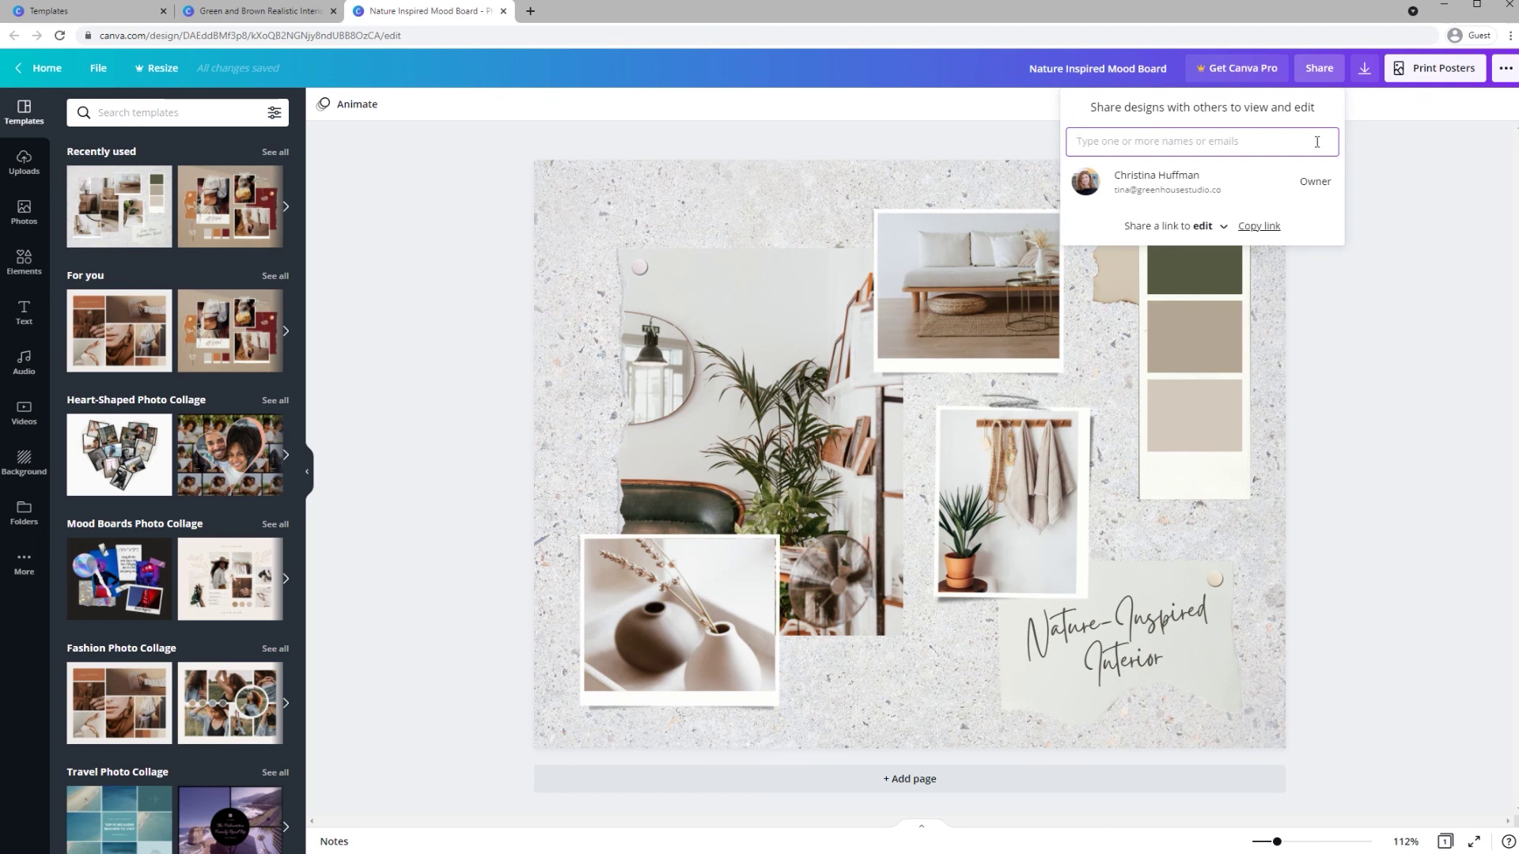
Step: Check the PNG, JPG and PDF download file types, then close the options without downloading
click(1362, 79)
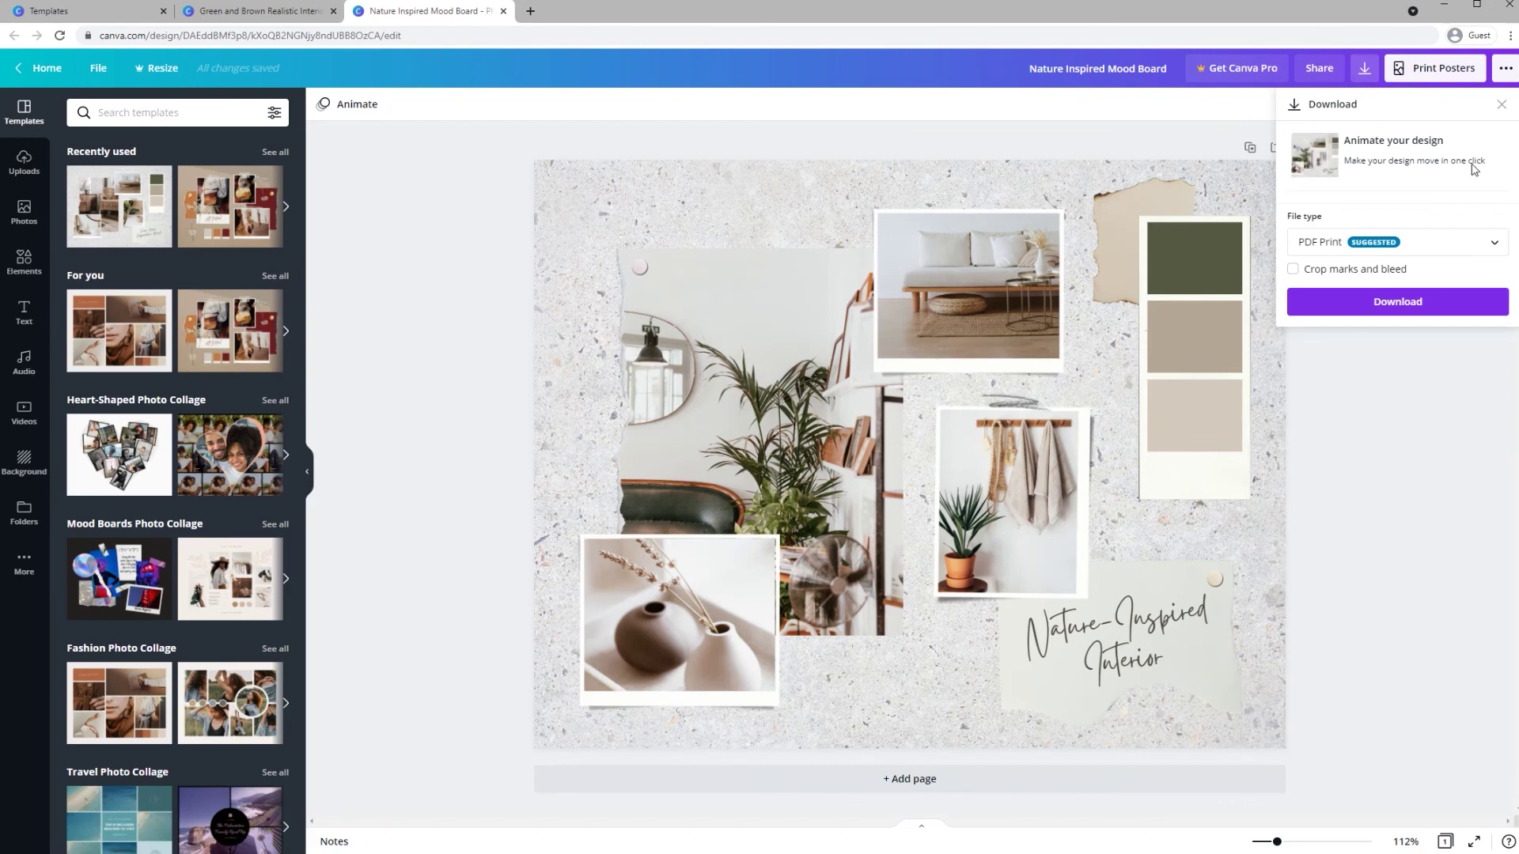
click(1467, 249)
scroll(1428, 170, down, 1)
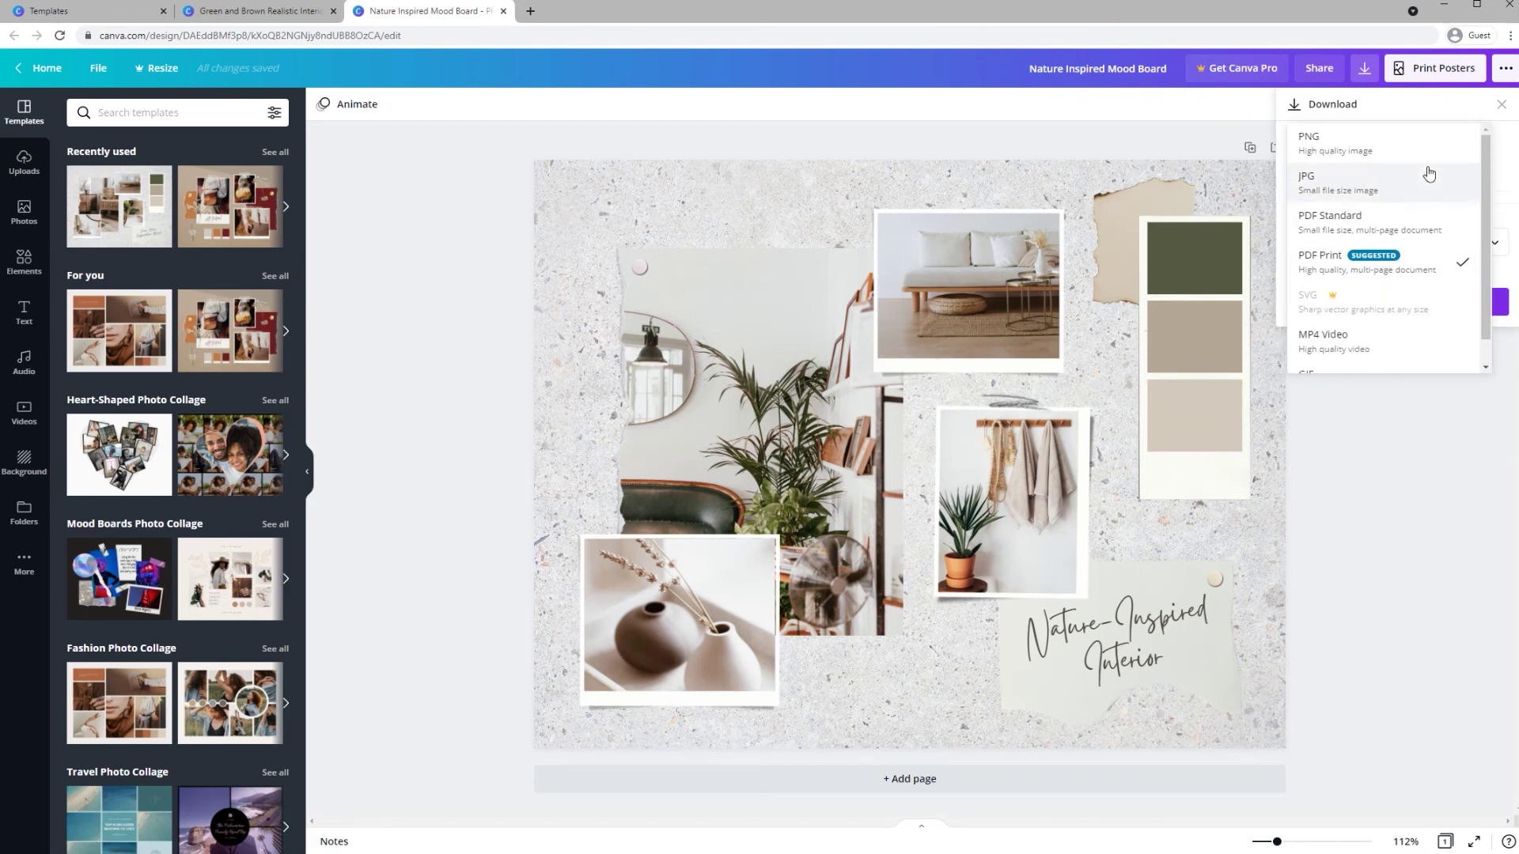
click(1414, 424)
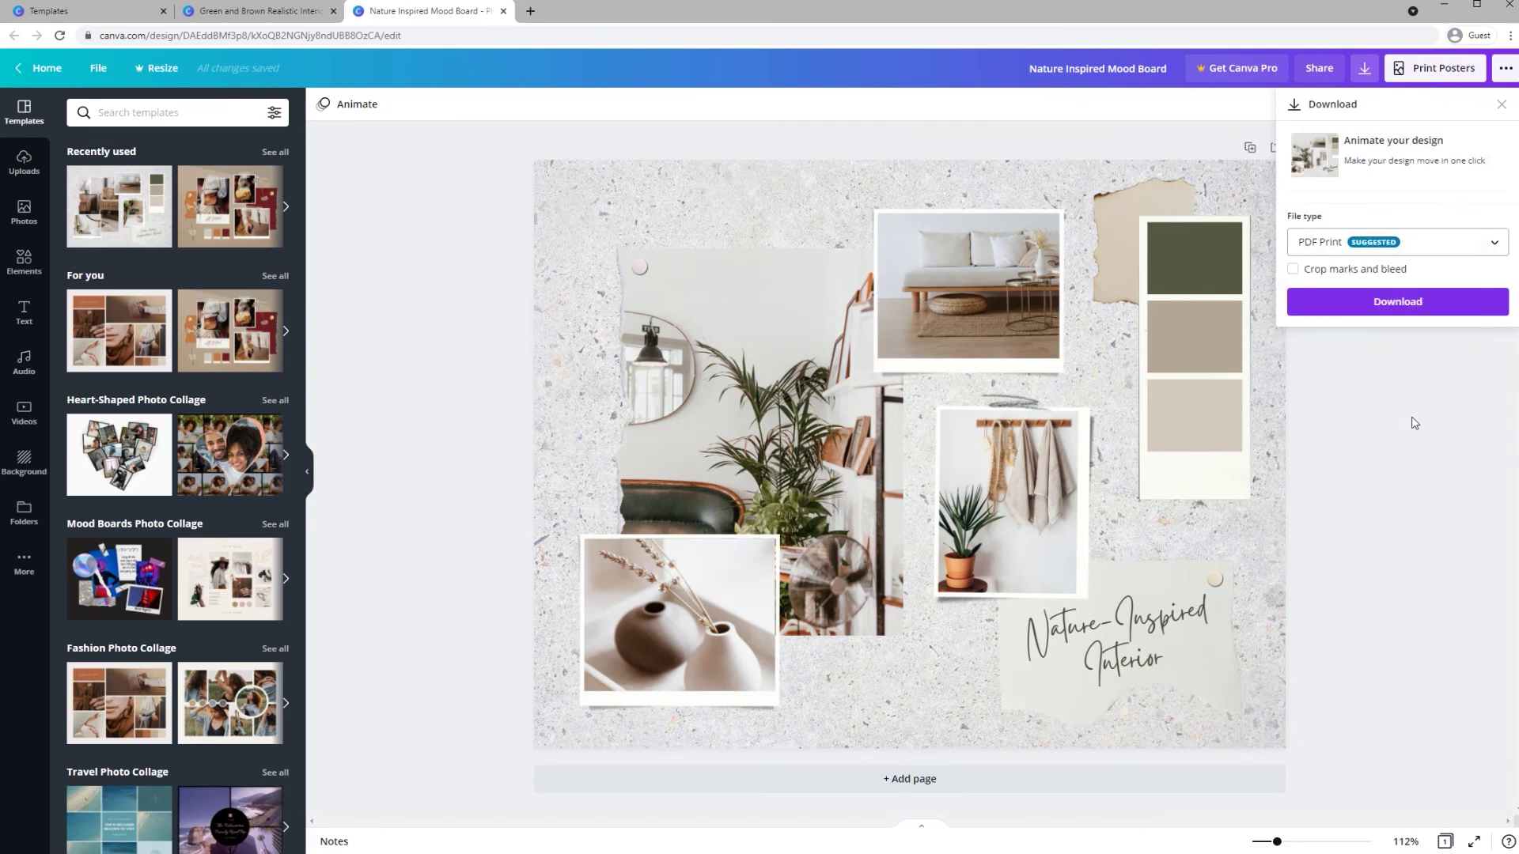
click(1415, 422)
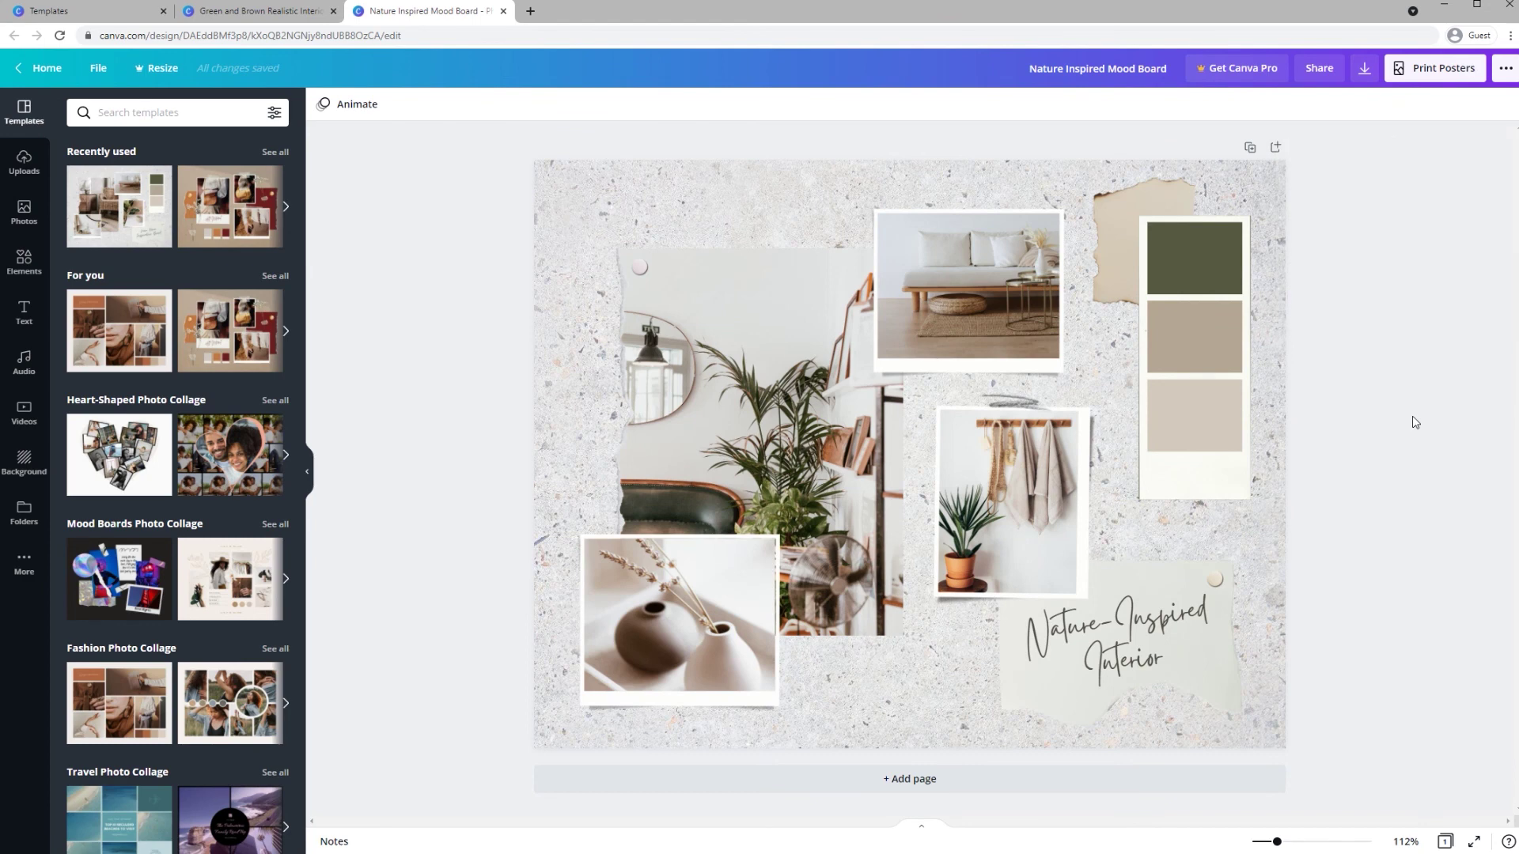